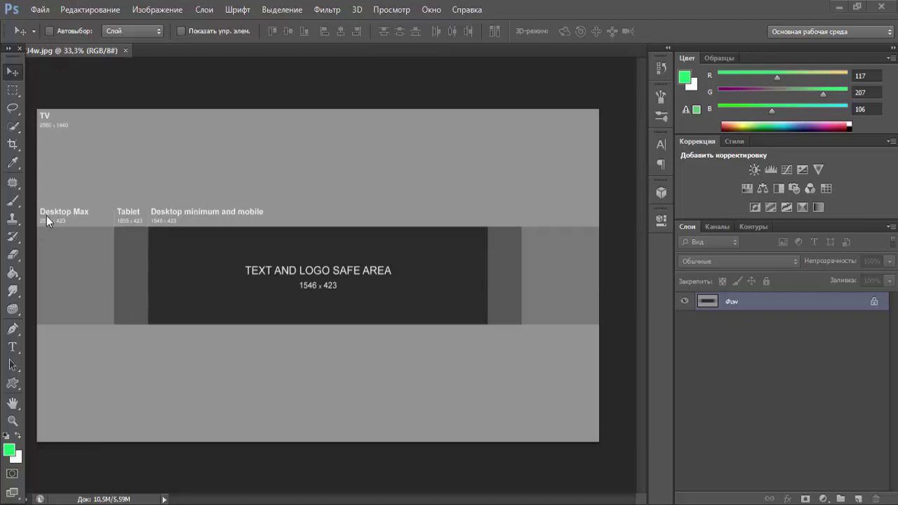
- Marquee-select the full-width desktop band from the left canvas edge across the banner
{"action": "left_click", "coordinate": [12, 91]}
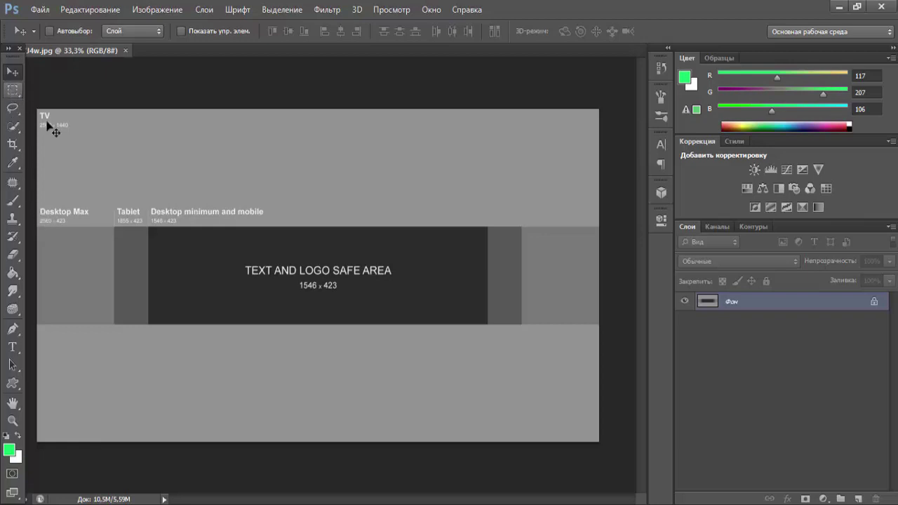
{"action": "left_click", "coordinate": [11, 90]}
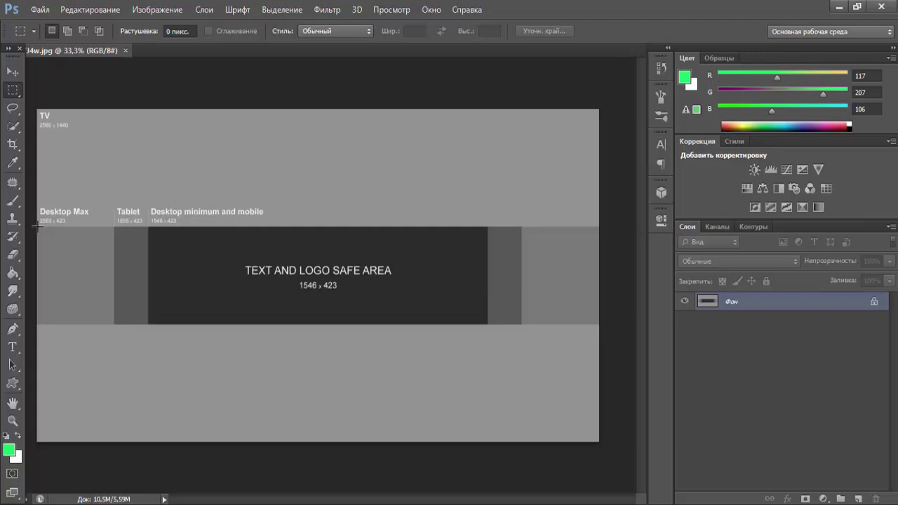
{"action": "mouse_move", "coordinate": [38, 225]}
{"action": "left_mouse_down"}
{"action": "mouse_move", "coordinate": [540, 287]}
{"action": "mouse_move", "coordinate": [577, 297]}
{"action": "mouse_move", "coordinate": [613, 324]}
{"action": "left_mouse_up"}
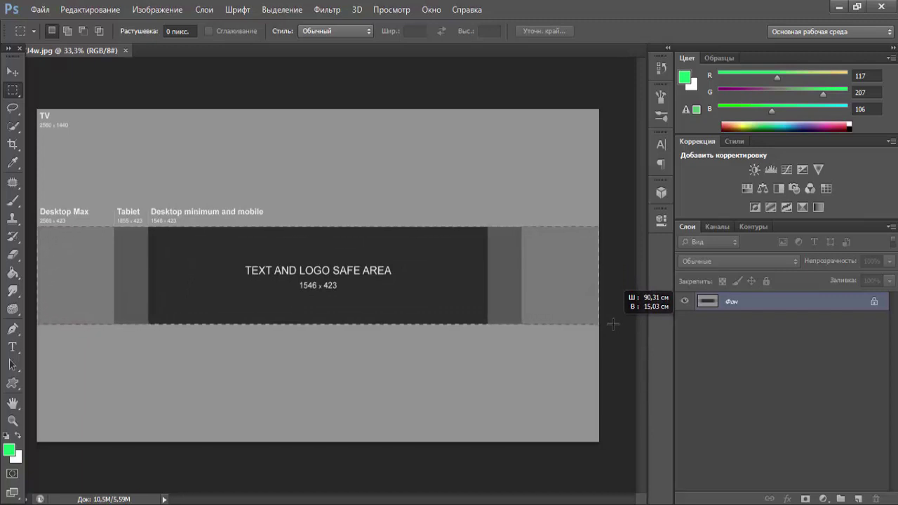
{"action": "left_click_drag", "start_coordinate": [613, 323], "coordinate": [614, 323]}
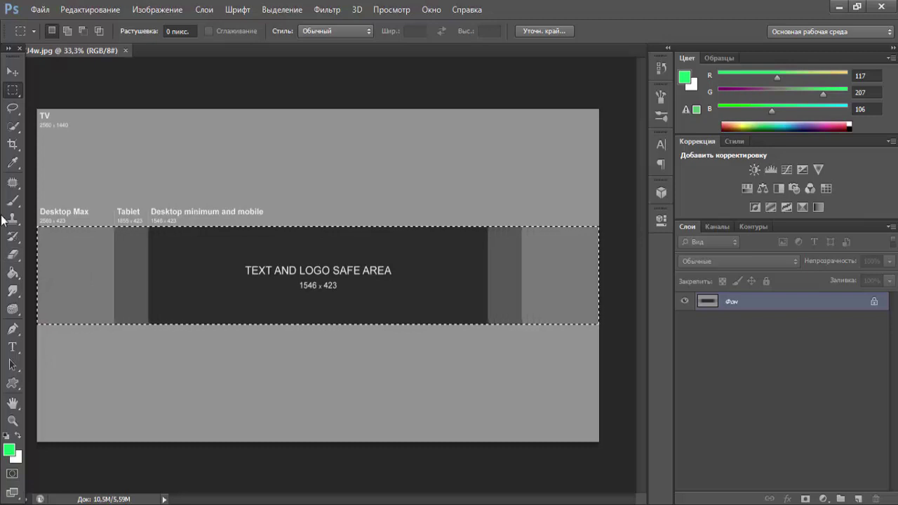
{"action": "left_click", "coordinate": [12, 272]}
- Set the foreground colour to orange d38710 (R 211, G 135, B 16)
{"action": "left_click", "coordinate": [10, 450]}
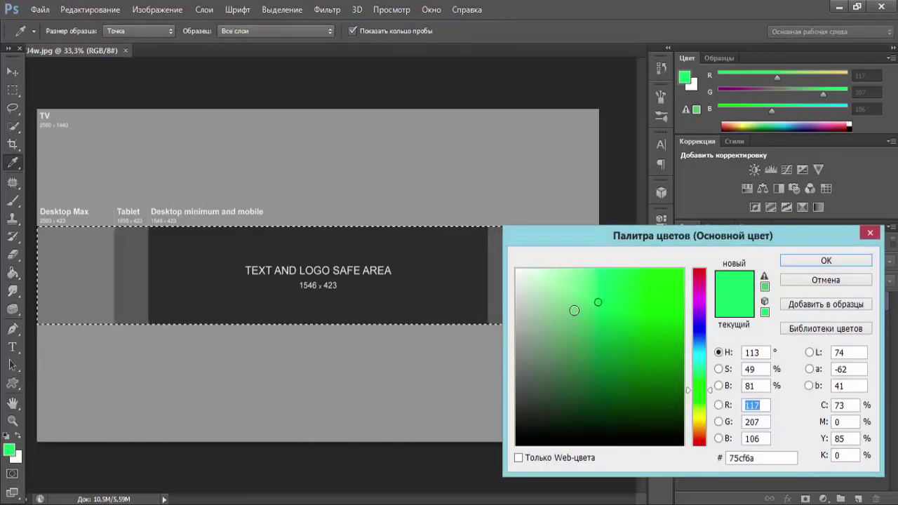
{"action": "left_click_drag", "start_coordinate": [575, 309], "coordinate": [589, 349]}
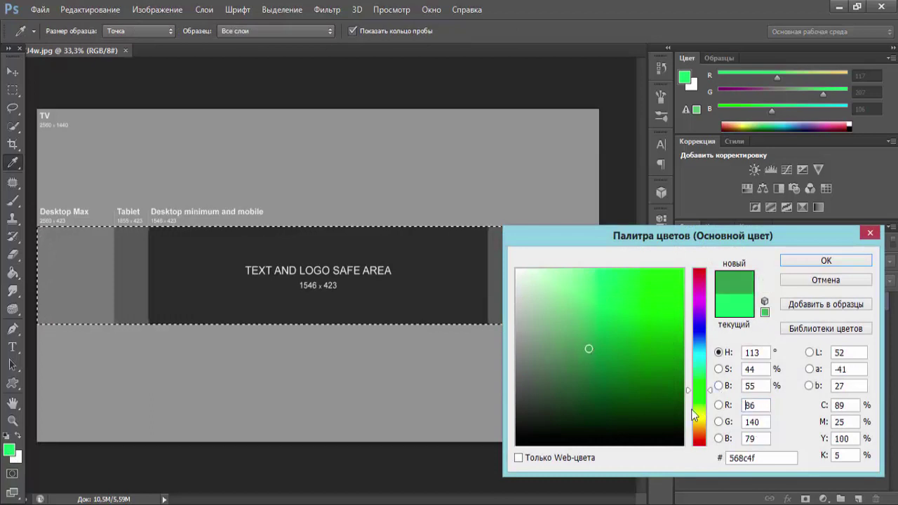
{"action": "left_click_drag", "start_coordinate": [701, 410], "coordinate": [702, 424]}
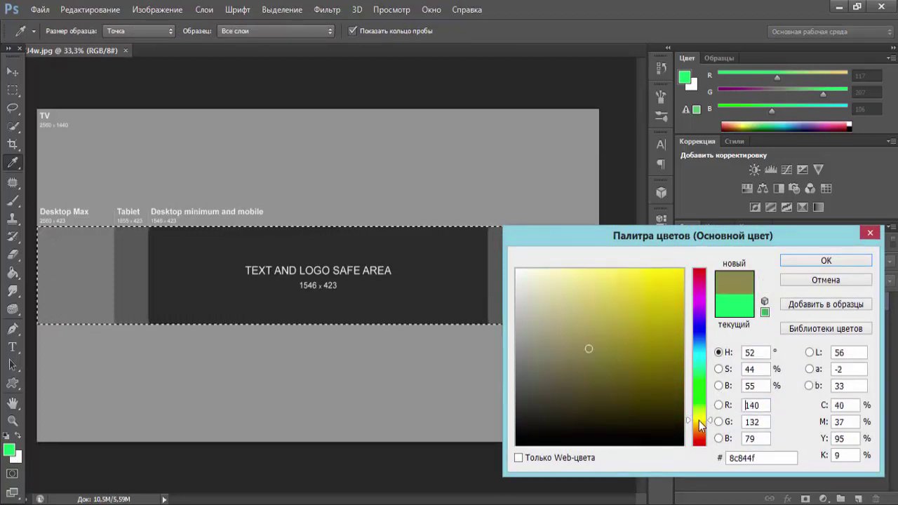
{"action": "left_click_drag", "start_coordinate": [627, 301], "coordinate": [643, 304]}
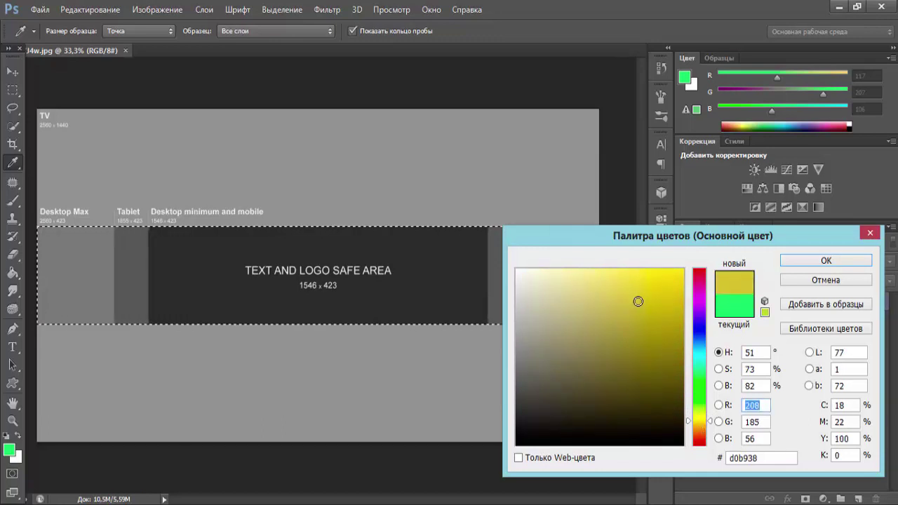
{"action": "left_click", "coordinate": [699, 423]}
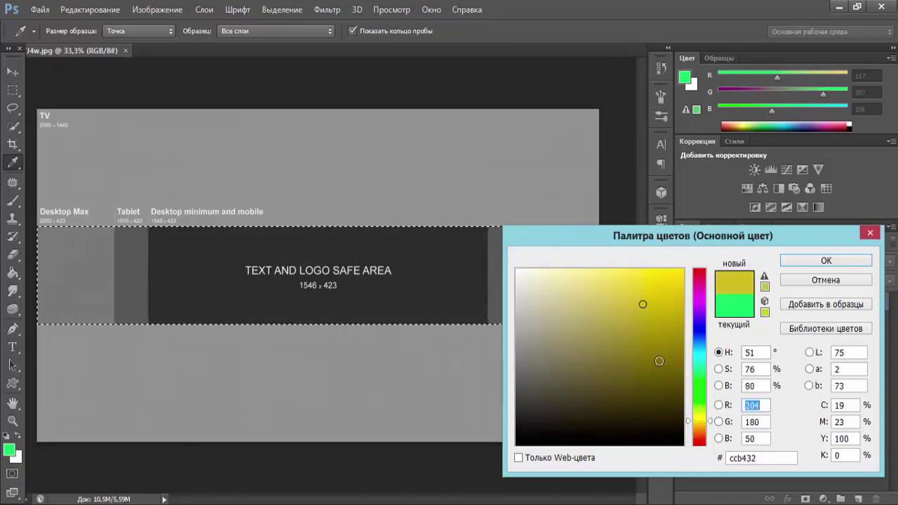
{"action": "left_click_drag", "start_coordinate": [650, 297], "coordinate": [663, 300]}
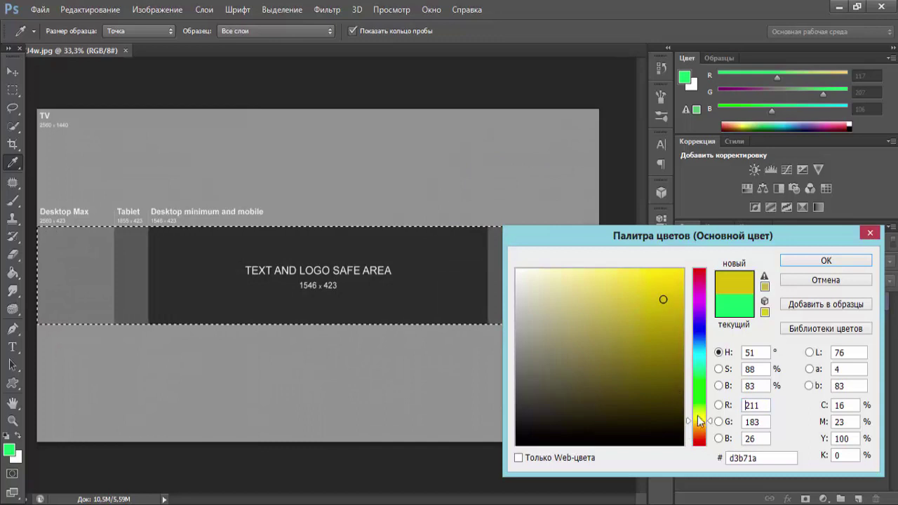
{"action": "left_click_drag", "start_coordinate": [699, 425], "coordinate": [700, 435]}
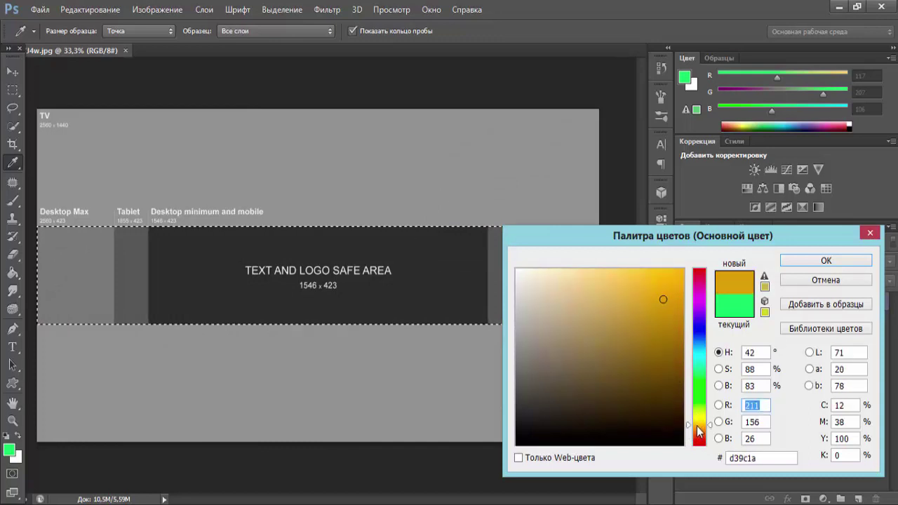
{"action": "left_click_drag", "start_coordinate": [662, 299], "coordinate": [671, 300]}
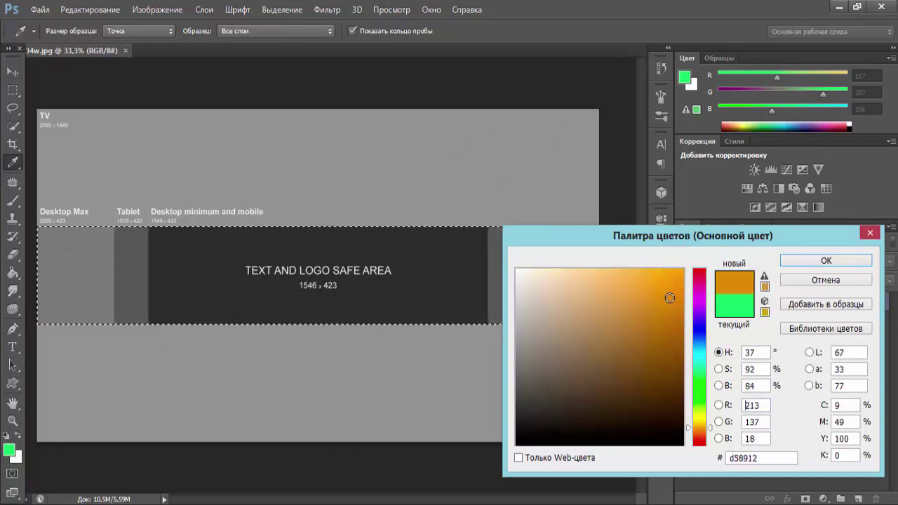
{"action": "left_click", "coordinate": [800, 260]}
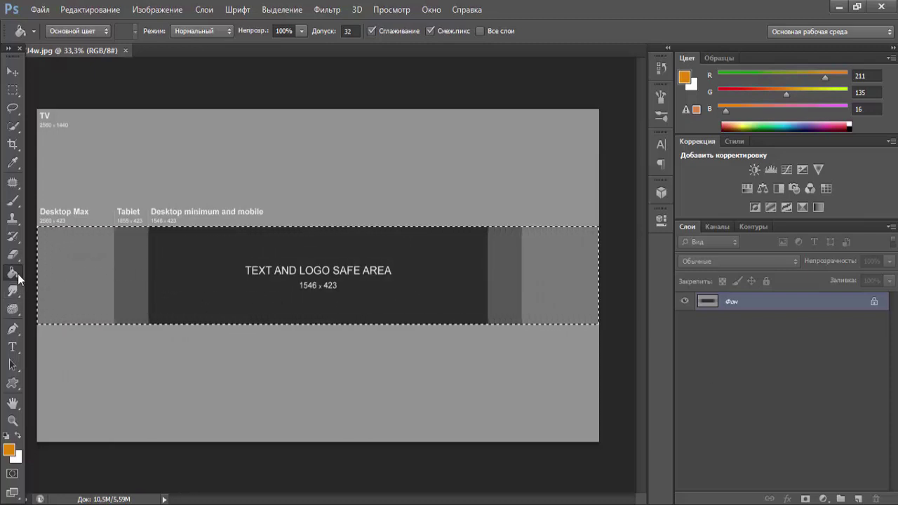
- Paint-bucket the band orange over the 'TEXT AND LOGO SAFE AREA' lettering, then deselect
{"action": "left_click", "coordinate": [83, 273]}
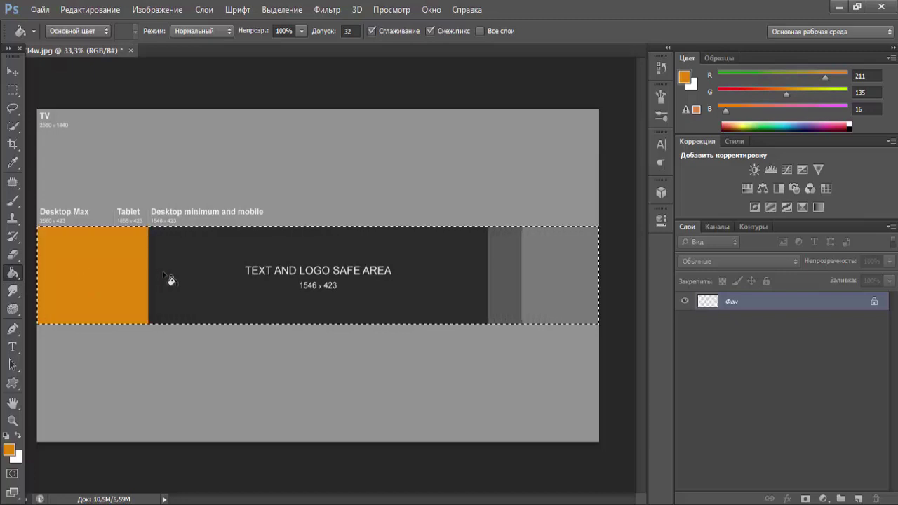
{"action": "left_click", "coordinate": [170, 274]}
{"action": "left_click", "coordinate": [359, 273]}
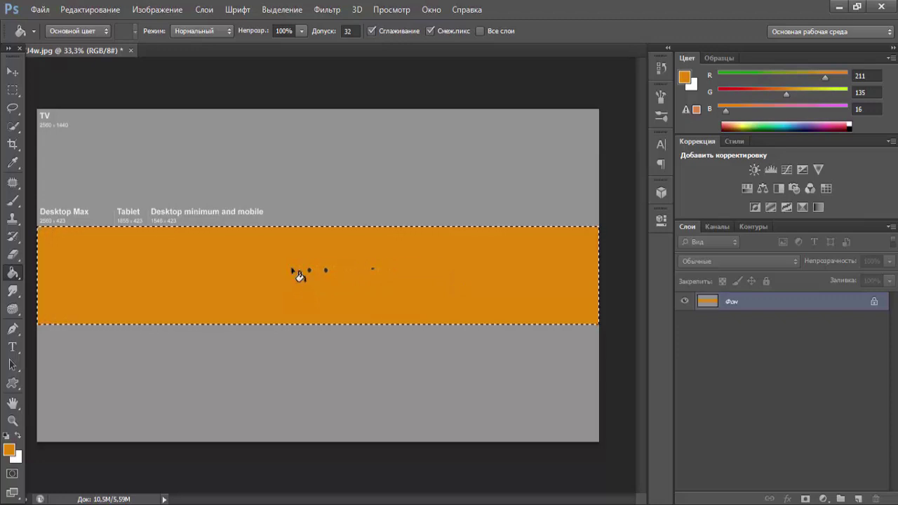
{"action": "left_click", "coordinate": [373, 270]}
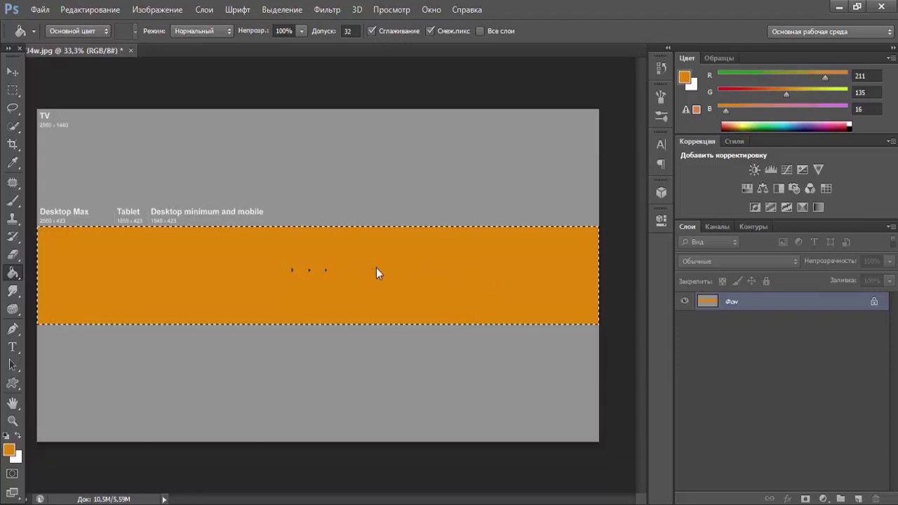
{"action": "left_click", "coordinate": [318, 277]}
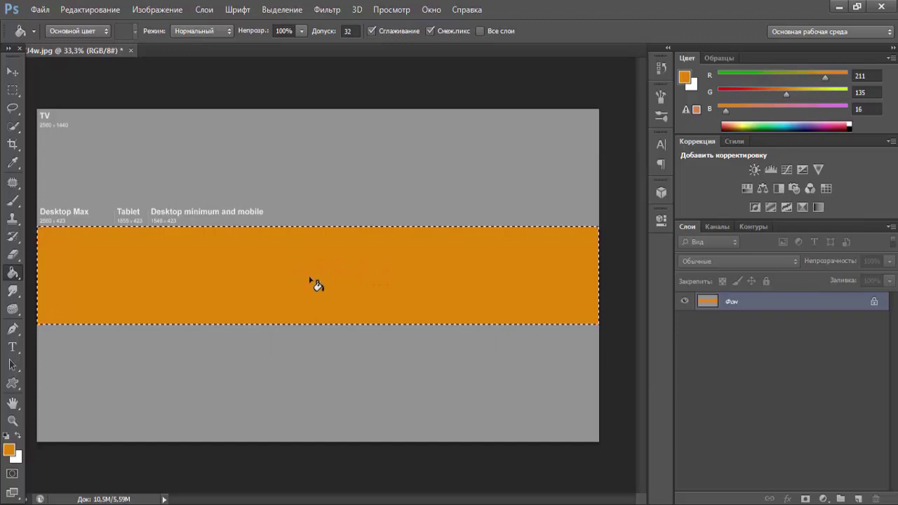
{"action": "left_click", "coordinate": [13, 90]}
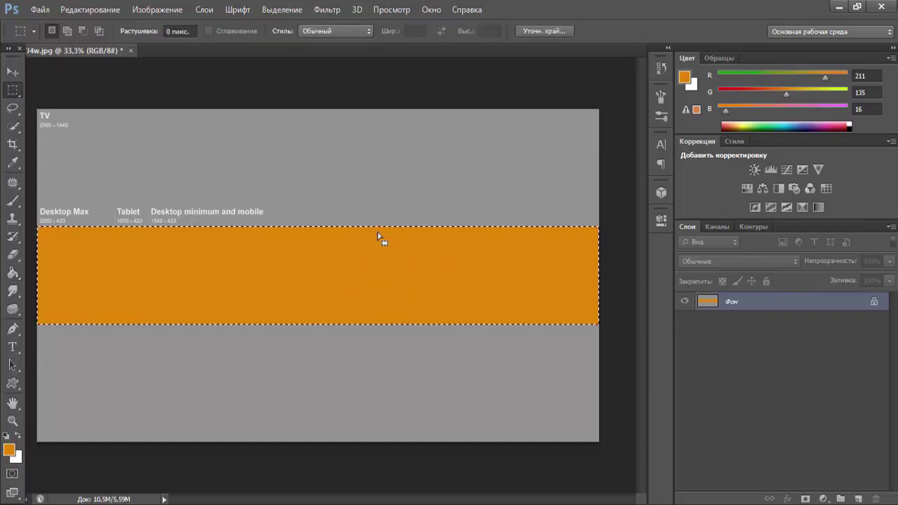
{"action": "left_click", "coordinate": [325, 174]}
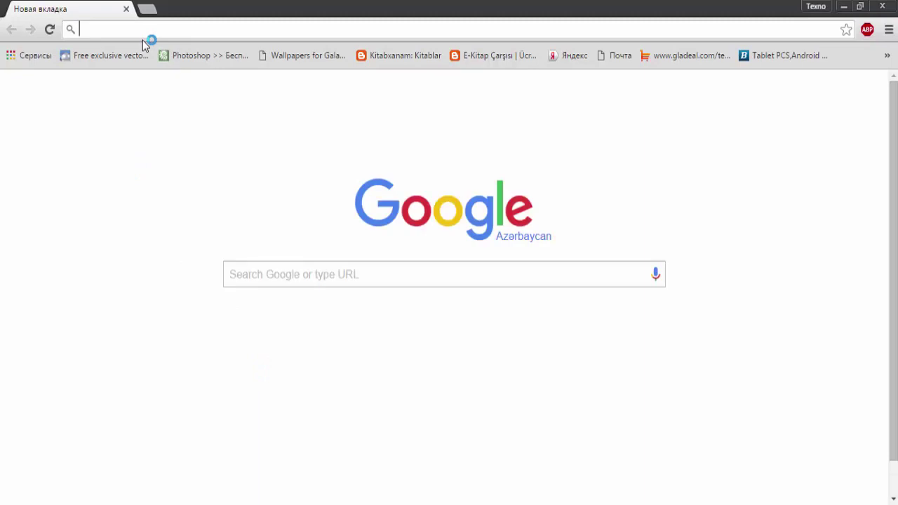
- Search Google Images on google.az for 'Ea games png'
{"action": "type", "text": "g"}
{"action": "key", "text": "Return"}
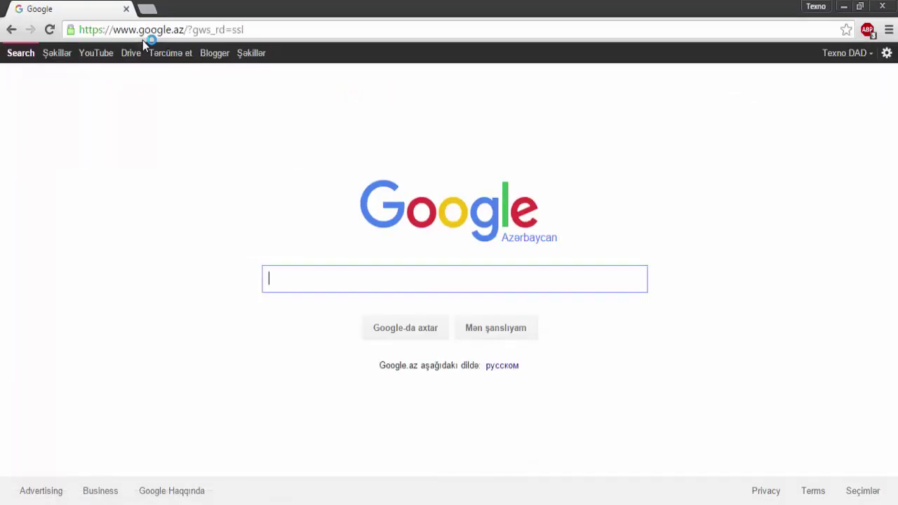
{"action": "left_click", "coordinate": [56, 53]}
{"action": "type", "text": "Ea gmae"}
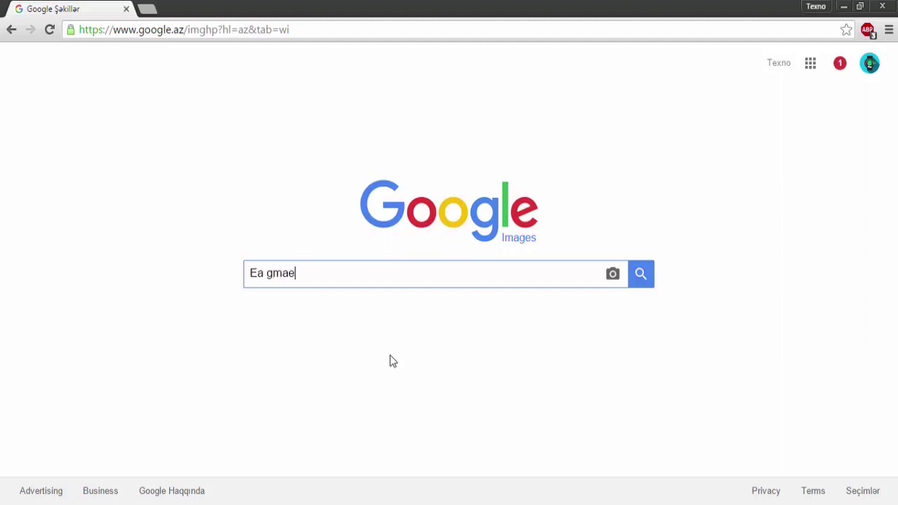
{"action": "key", "text": "BackSpace"}
{"action": "key", "text": "BackSpace"}
{"action": "key", "text": "BackSpace"}
{"action": "type", "text": "g"}
{"action": "key", "text": "Return"}
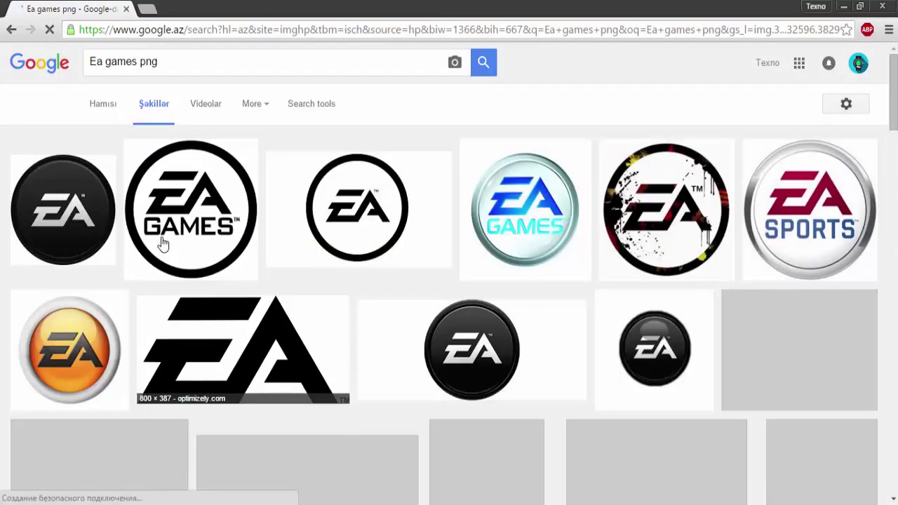
- Save the round black EA logo as EA_Games_logo.png
{"action": "left_click", "coordinate": [63, 211]}
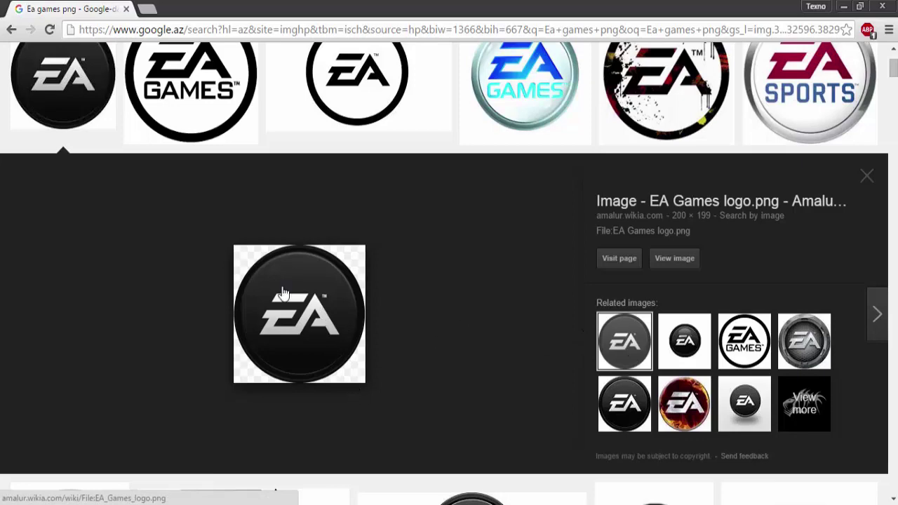
{"action": "right_click", "coordinate": [355, 329]}
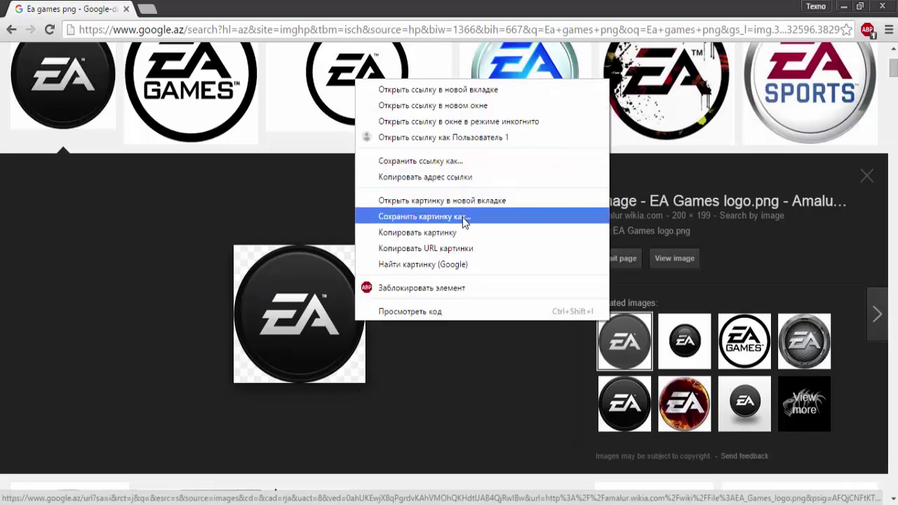
{"action": "left_click", "coordinate": [462, 217]}
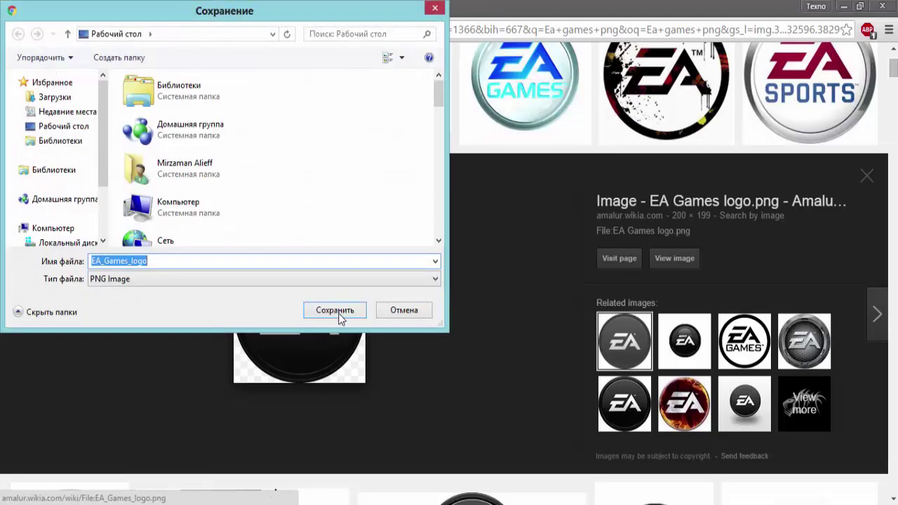
{"action": "left_click", "coordinate": [334, 308]}
{"action": "left_click", "coordinate": [872, 171]}
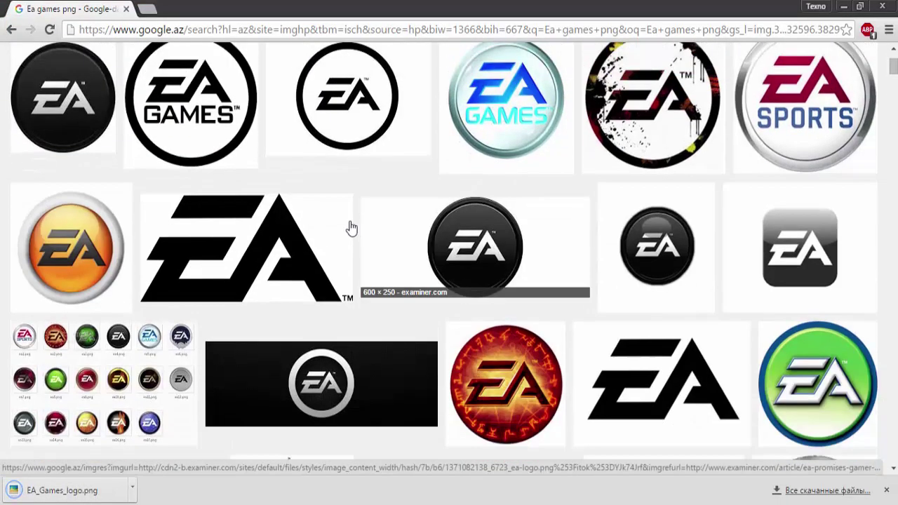
{"action": "scroll", "coordinate": [349, 226], "scroll_direction": "up", "scroll_amount": 2}
- Search 'deadpool game png' and preview the leaping Deadpool image
{"action": "left_click", "coordinate": [398, 63]}
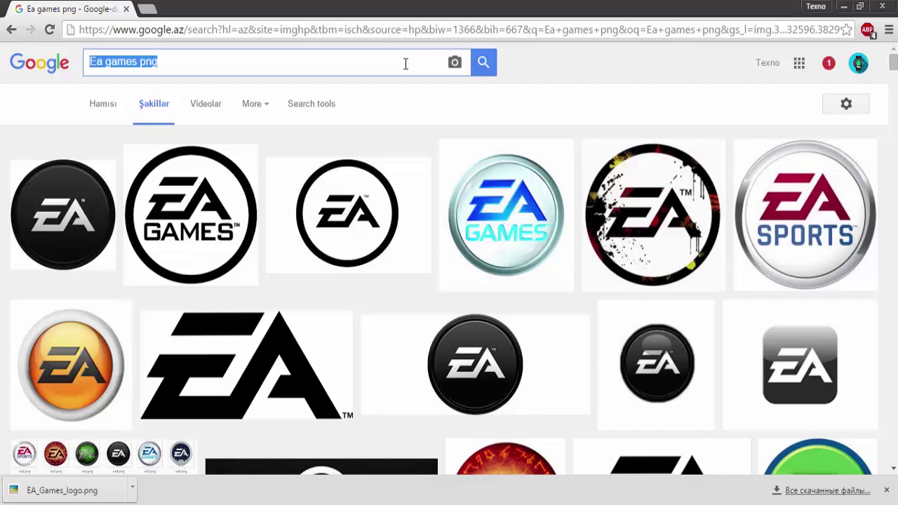
{"action": "type", "text": "deadpool"}
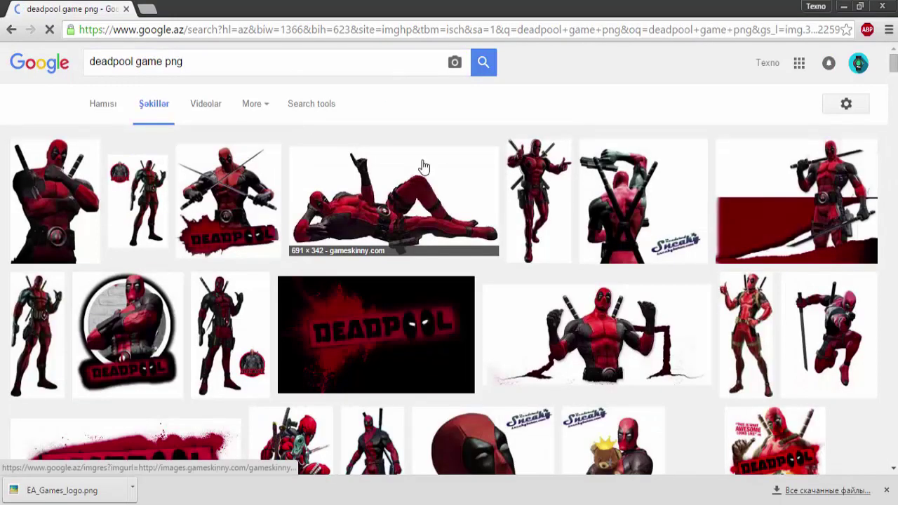
{"action": "left_click", "coordinate": [424, 172]}
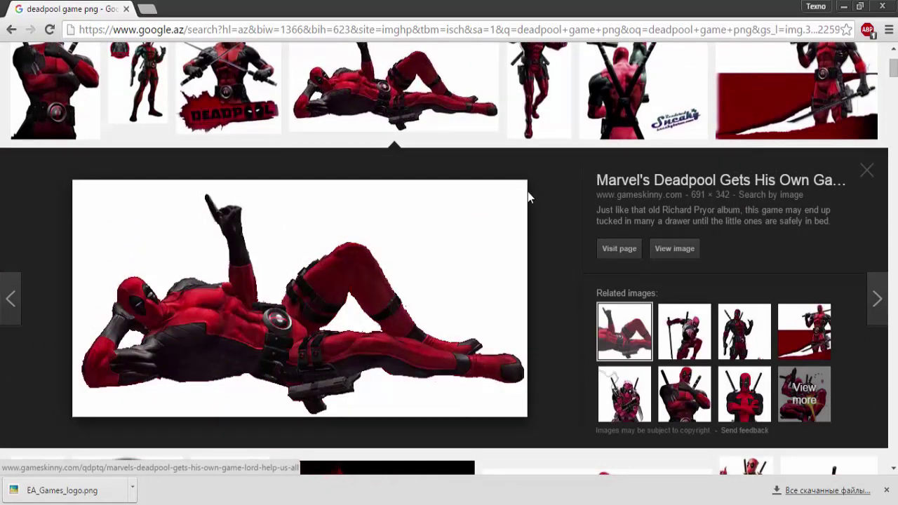
{"action": "left_click", "coordinate": [702, 344]}
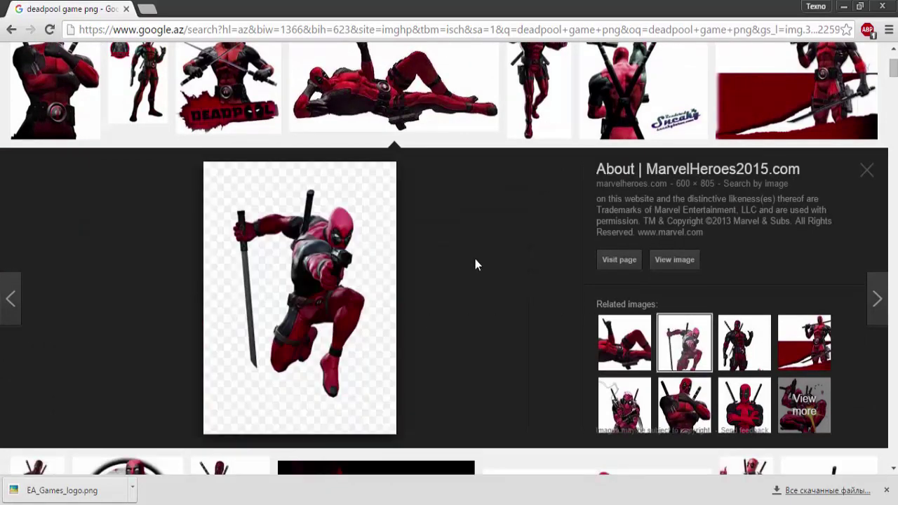
- Save the leaping Deadpool image as Deadpool_Promo2 and close the preview
{"action": "right_click", "coordinate": [345, 266]}
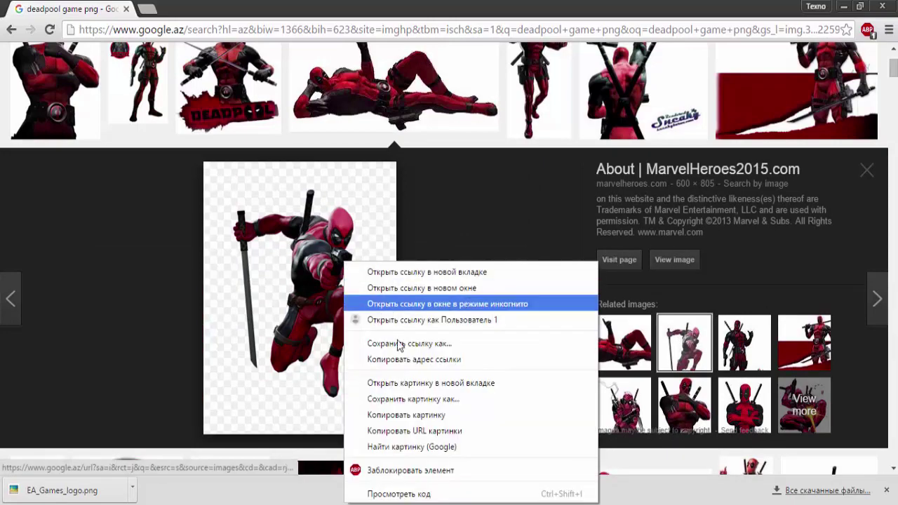
{"action": "left_click", "coordinate": [401, 398]}
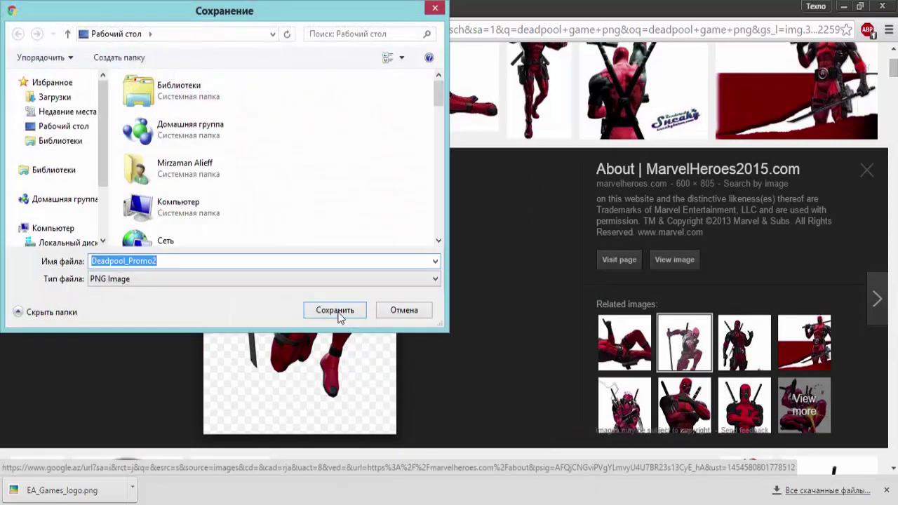
{"action": "left_click", "coordinate": [332, 304]}
{"action": "scroll", "coordinate": [419, 262], "scroll_direction": "up", "scroll_amount": 1}
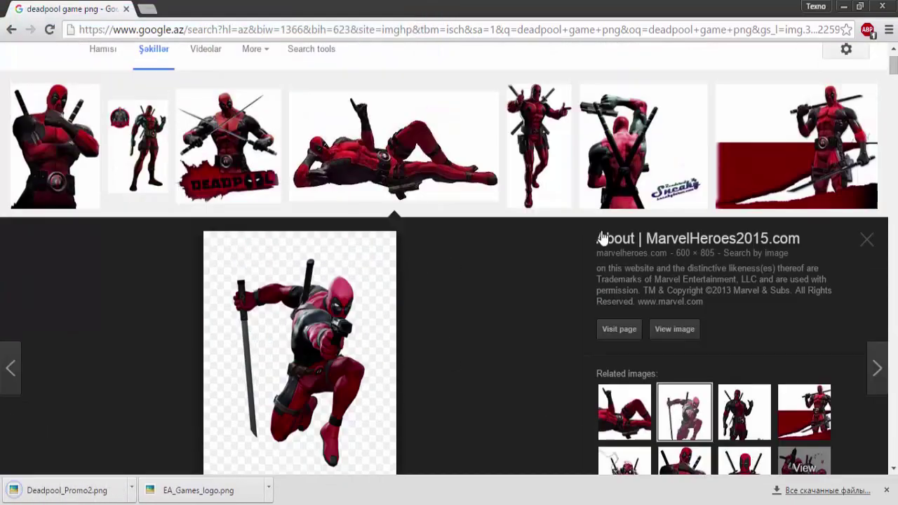
{"action": "left_click", "coordinate": [866, 240]}
- Clear the 'deadpool game png' query from the search box
{"action": "scroll", "coordinate": [214, 82], "scroll_direction": "up", "scroll_amount": 1}
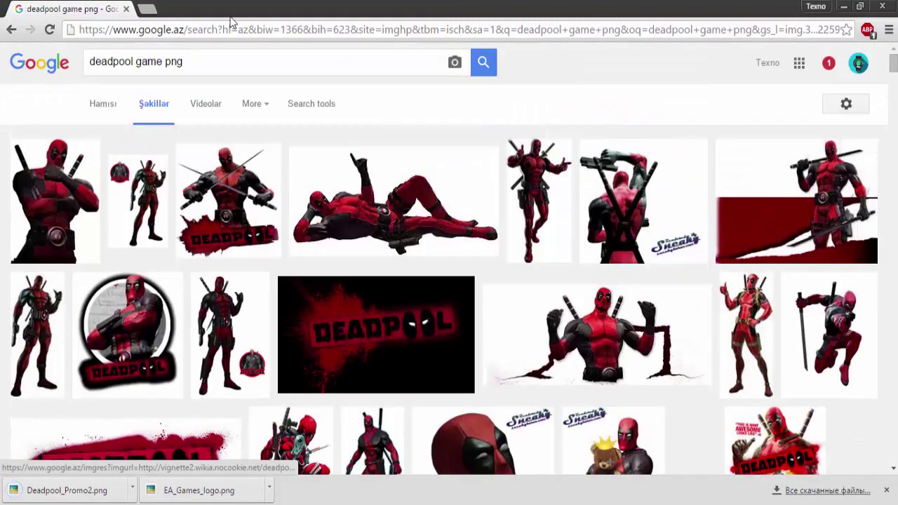
{"action": "left_click", "coordinate": [202, 62]}
{"action": "key", "text": "ctrl+a"}
{"action": "key", "text": "BackSpace"}
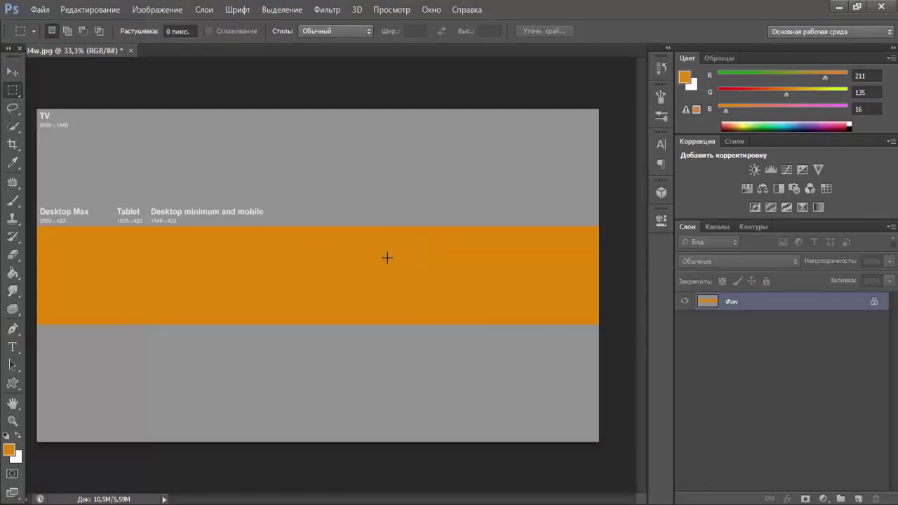
- Open Deadpool_Promo2 and EA_Games_logo from the Desktop, dismissing the colour profile warning
{"action": "key", "text": "ctrl+o"}
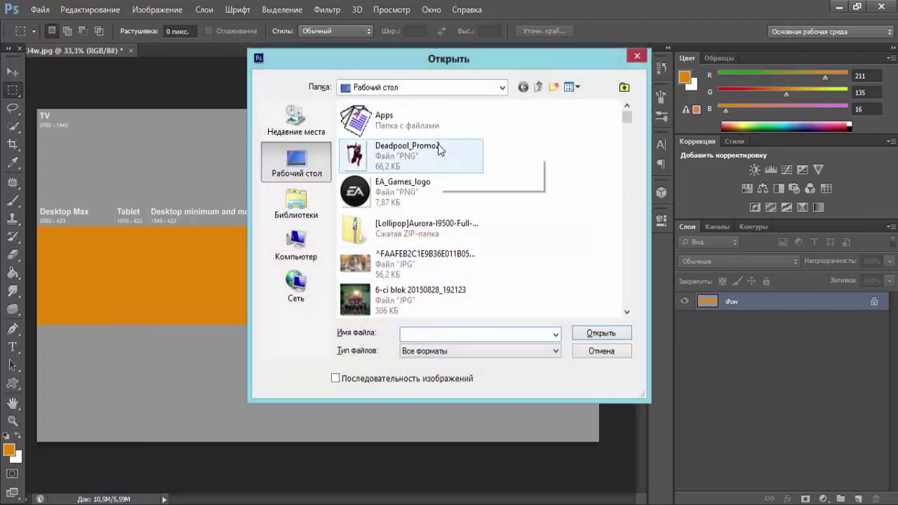
{"action": "left_click", "coordinate": [471, 155]}
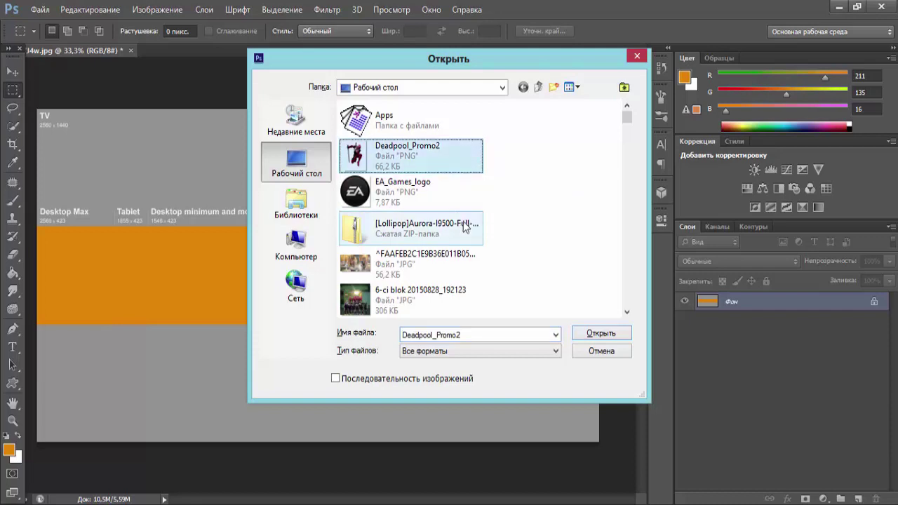
{"action": "left_click", "coordinate": [447, 201], "text": "ctrl"}
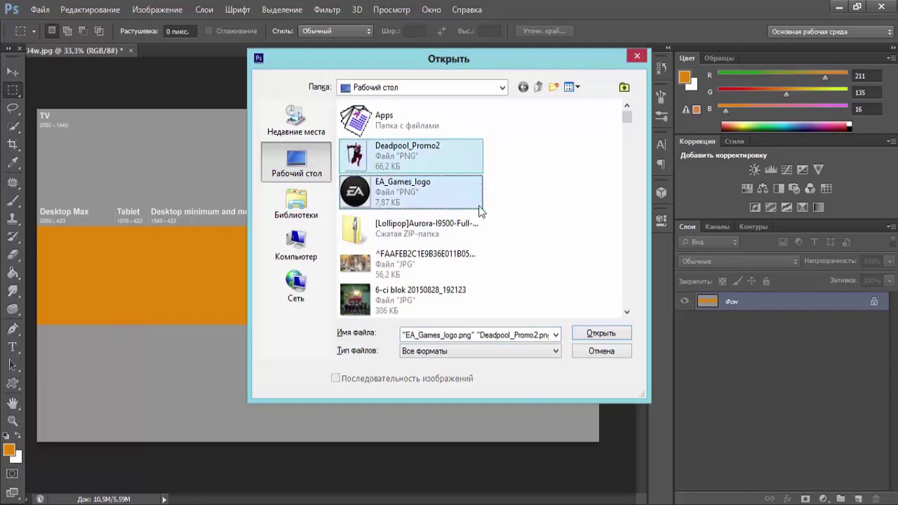
{"action": "left_click", "coordinate": [588, 334]}
{"action": "left_click", "coordinate": [492, 269]}
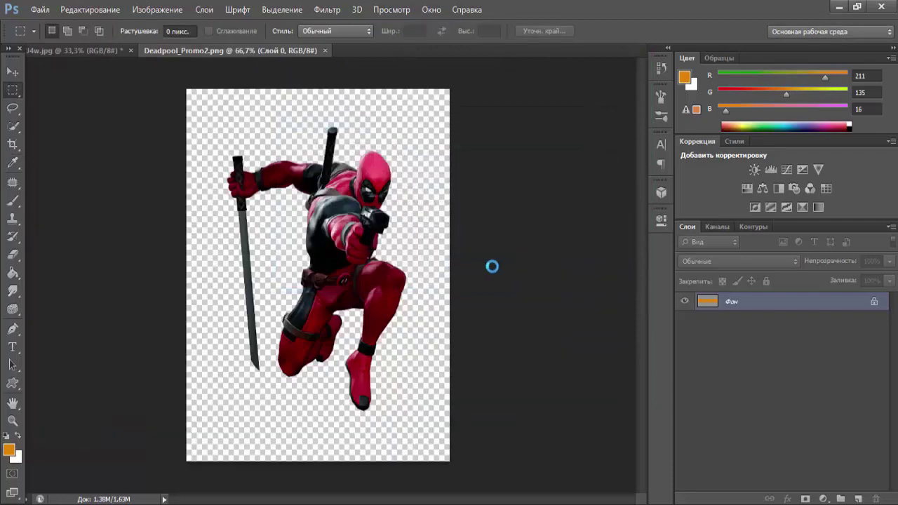
- Drag the EA logo into the banner onto the orange band's left side
{"action": "left_click", "coordinate": [492, 269]}
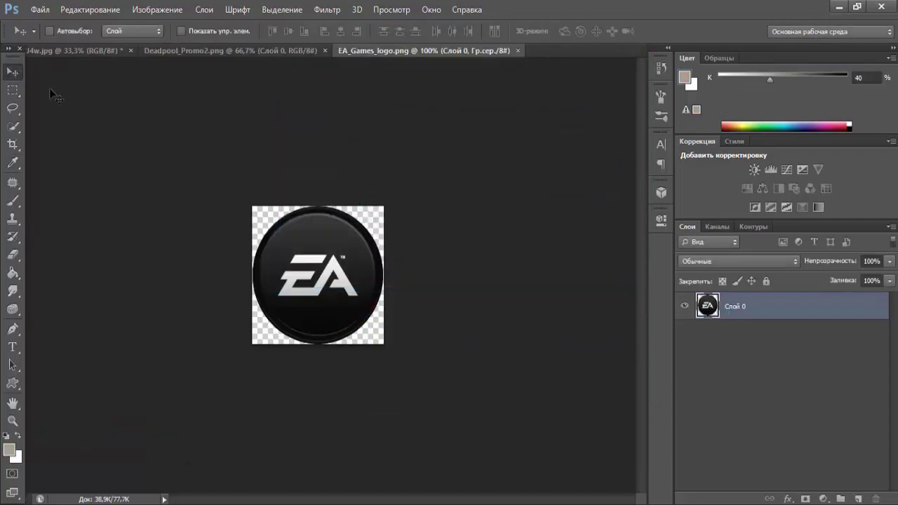
{"action": "left_click_drag", "start_coordinate": [328, 261], "coordinate": [79, 35]}
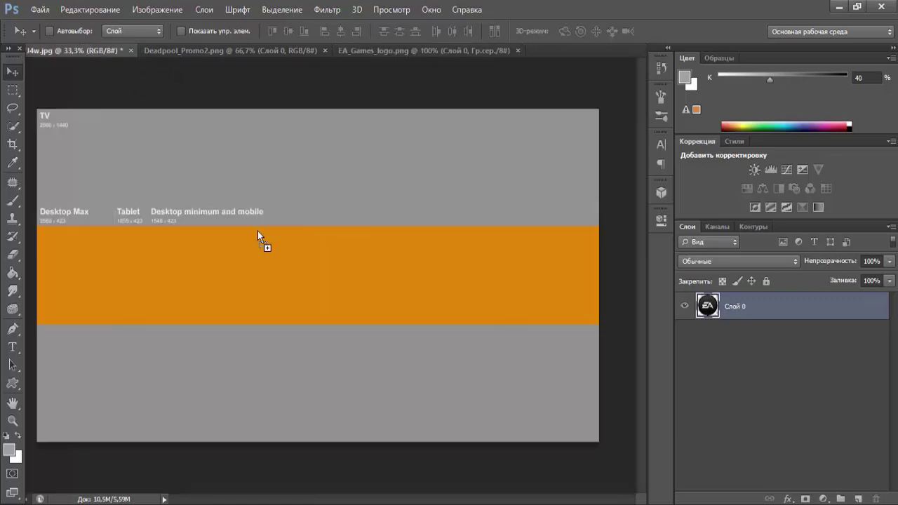
{"action": "mouse_move", "coordinate": [78, 35]}
{"action": "left_mouse_down"}
{"action": "mouse_move", "coordinate": [258, 240]}
{"action": "mouse_move", "coordinate": [161, 282]}
{"action": "left_mouse_up"}
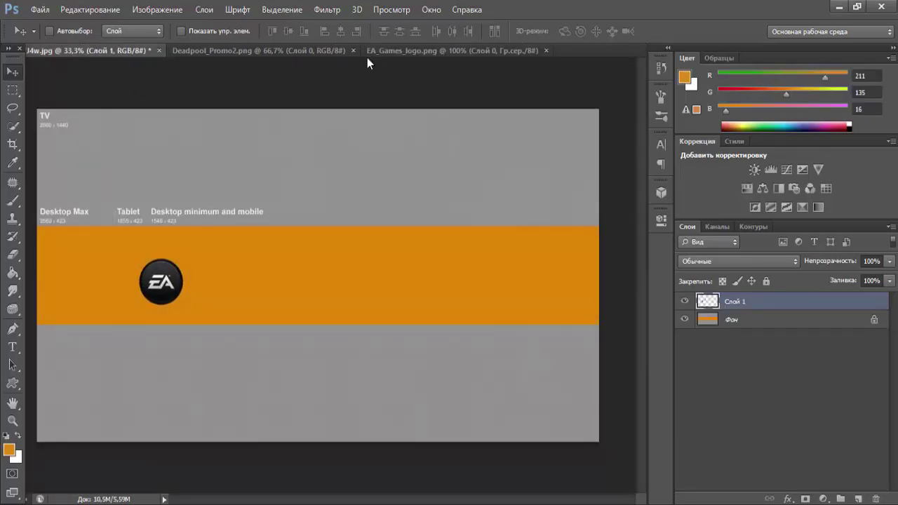
- Bring Deadpool into the banner and scale him to about 58.7%
{"action": "left_click", "coordinate": [281, 50]}
{"action": "mouse_move", "coordinate": [351, 203]}
{"action": "left_mouse_down"}
{"action": "mouse_move", "coordinate": [125, 50]}
{"action": "mouse_move", "coordinate": [507, 299]}
{"action": "mouse_move", "coordinate": [515, 258]}
{"action": "left_mouse_up"}
{"action": "left_click", "coordinate": [182, 31]}
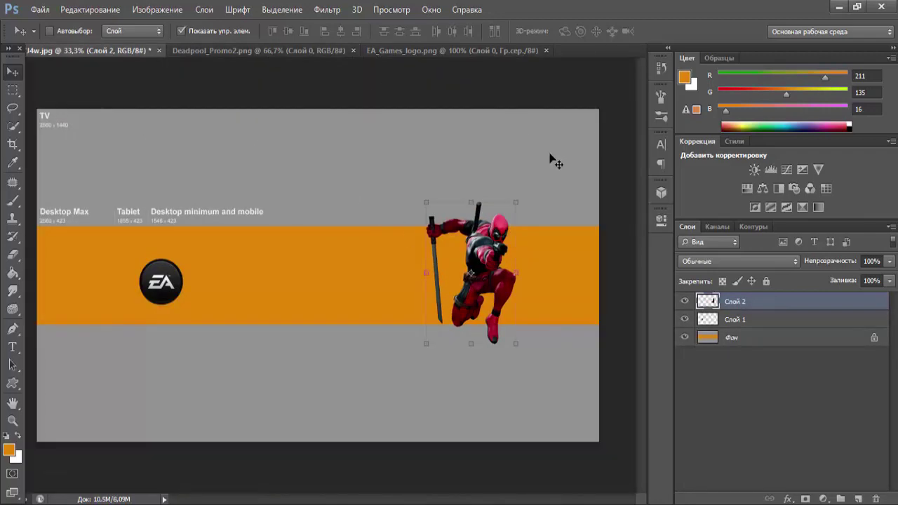
{"action": "left_click_drag", "start_coordinate": [516, 202], "coordinate": [480, 261]}
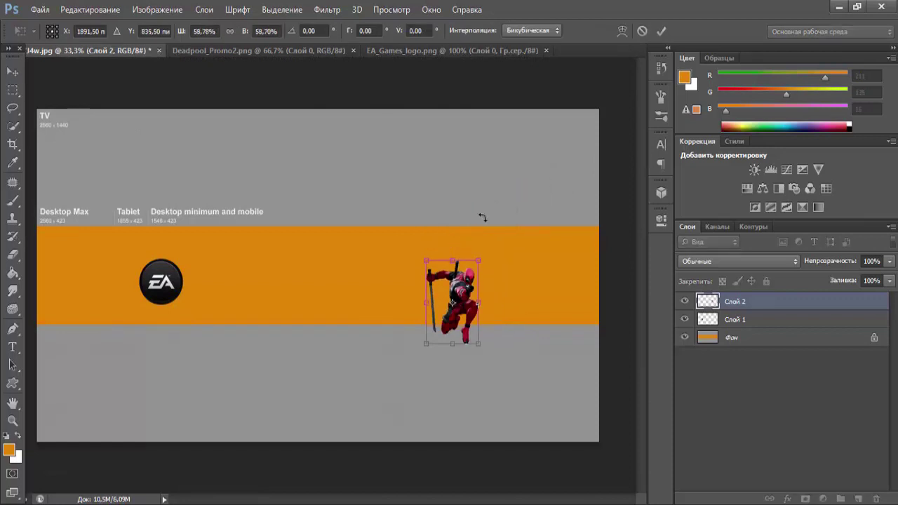
- Commit Deadpool's resize, move him to the band's right end, and nudge the EA logo up-left
{"action": "key", "text": "Return"}
{"action": "left_click", "coordinate": [182, 31]}
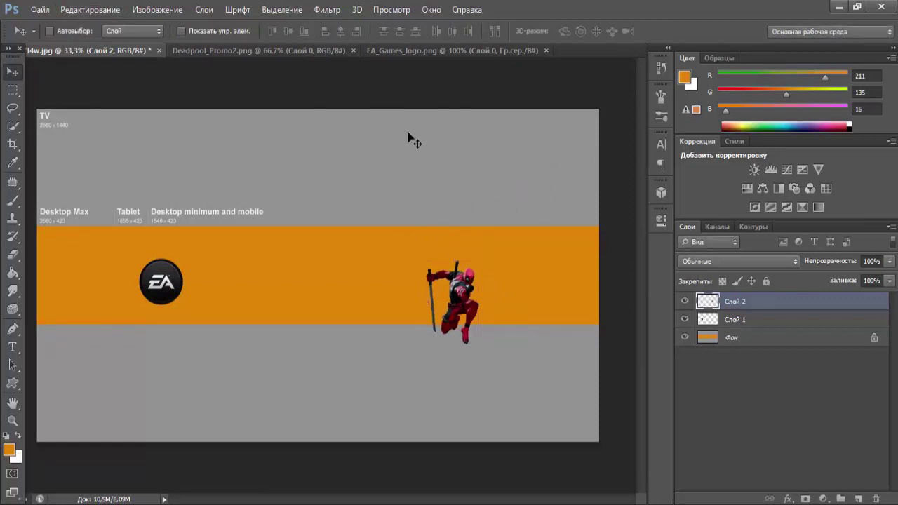
{"action": "left_click_drag", "start_coordinate": [463, 317], "coordinate": [517, 291]}
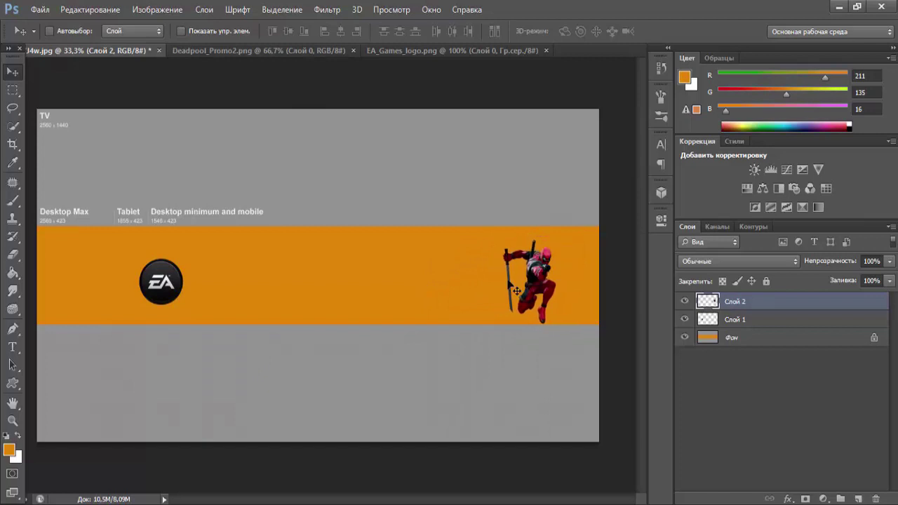
{"action": "left_click", "coordinate": [790, 318]}
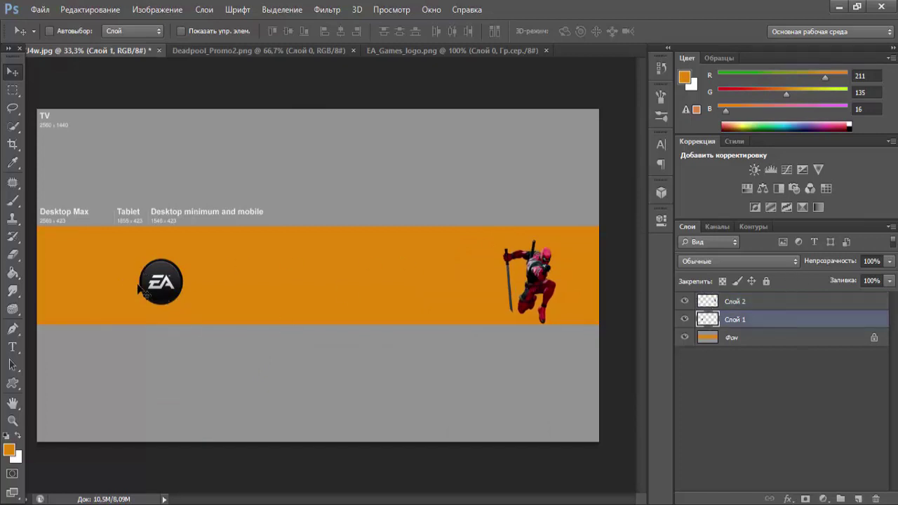
{"action": "mouse_move", "coordinate": [175, 291]}
{"action": "left_mouse_down"}
{"action": "mouse_move", "coordinate": [276, 291]}
{"action": "mouse_move", "coordinate": [116, 283]}
{"action": "mouse_move", "coordinate": [123, 257]}
{"action": "left_mouse_up"}
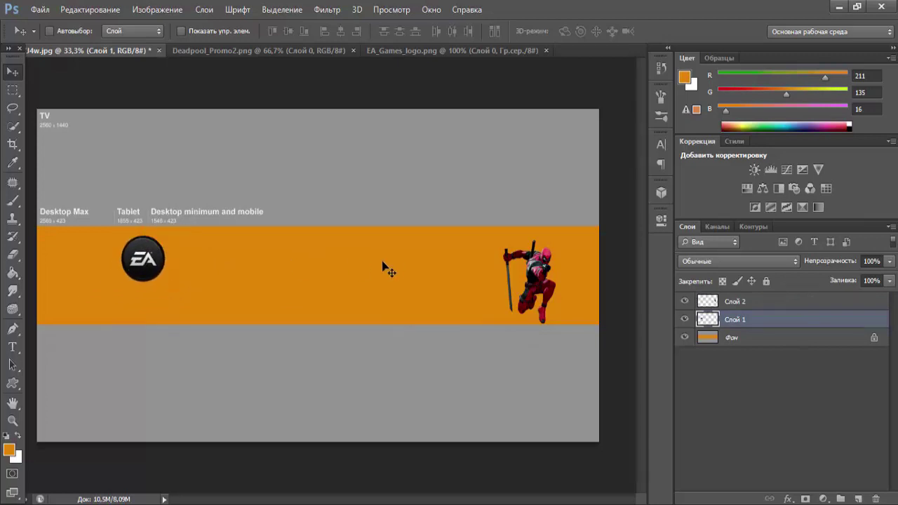
- Open Freepik in a new Chrome tab via the 'fre' suggestion, closing the advert tab
{"action": "left_click", "coordinate": [133, 495]}
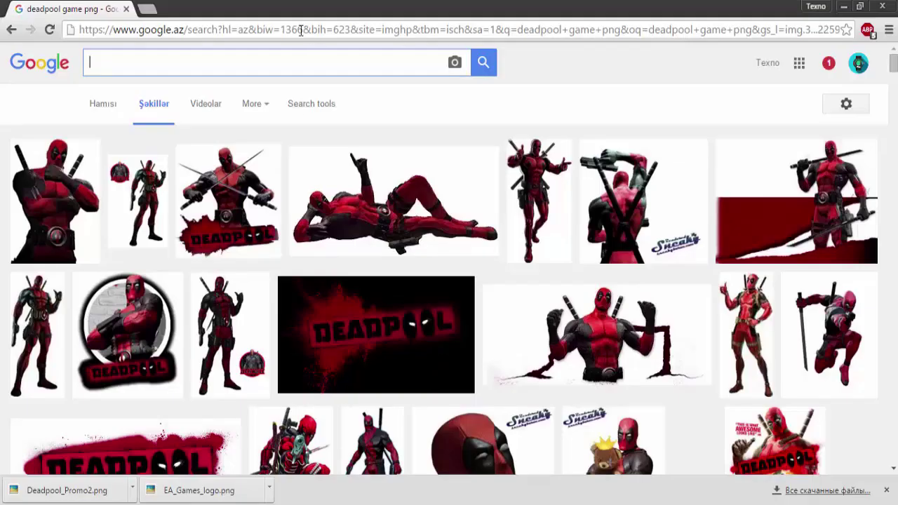
{"action": "left_click", "coordinate": [146, 8]}
{"action": "type", "text": "fre"}
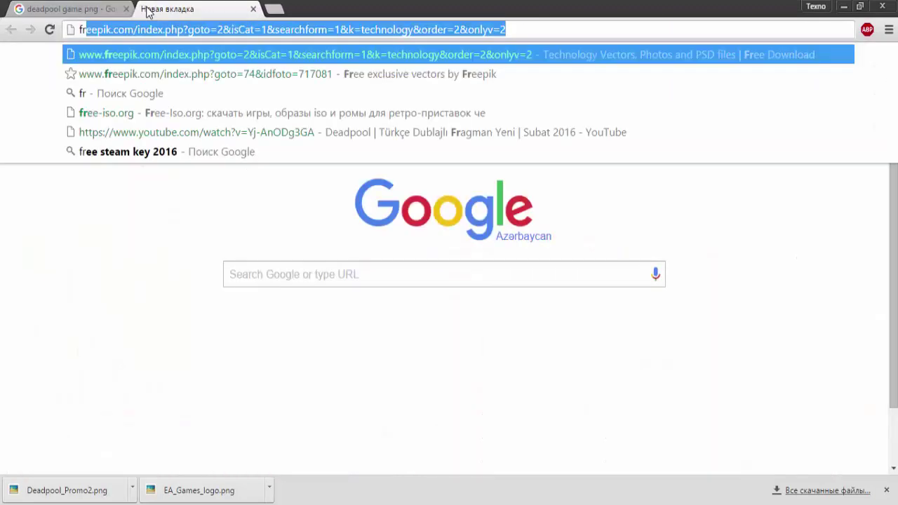
{"action": "left_click", "coordinate": [186, 71]}
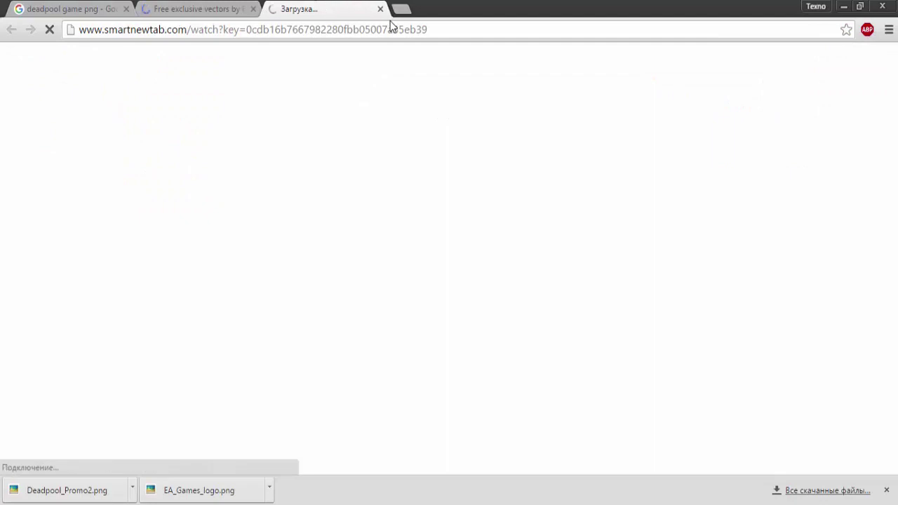
{"action": "left_click", "coordinate": [381, 9]}
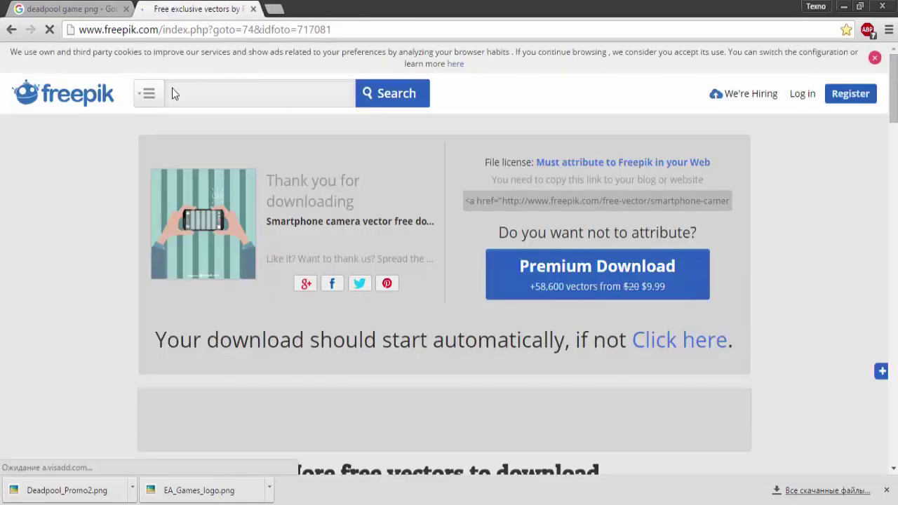
{"action": "left_click", "coordinate": [71, 96]}
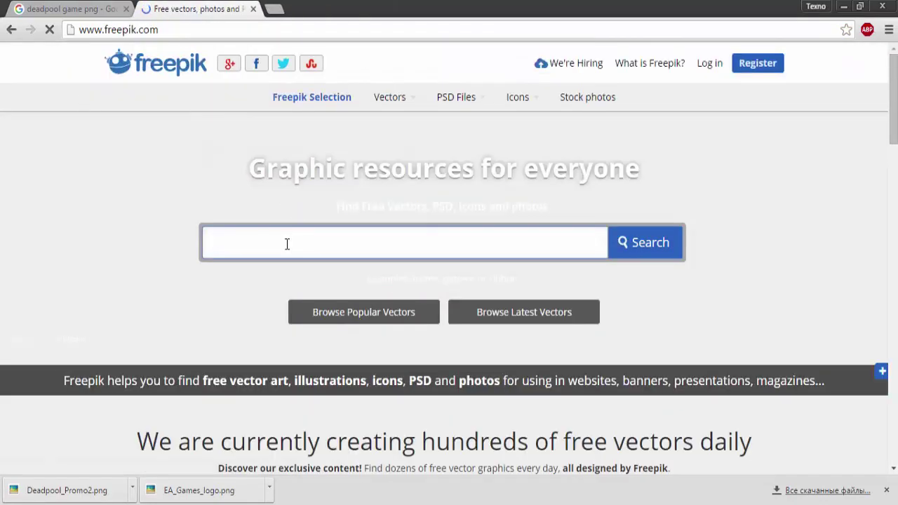
- Search Freepik for 'game' PSDs and open '12 Lego Characters in Pixel Art Style'
{"action": "type", "text": "game"}
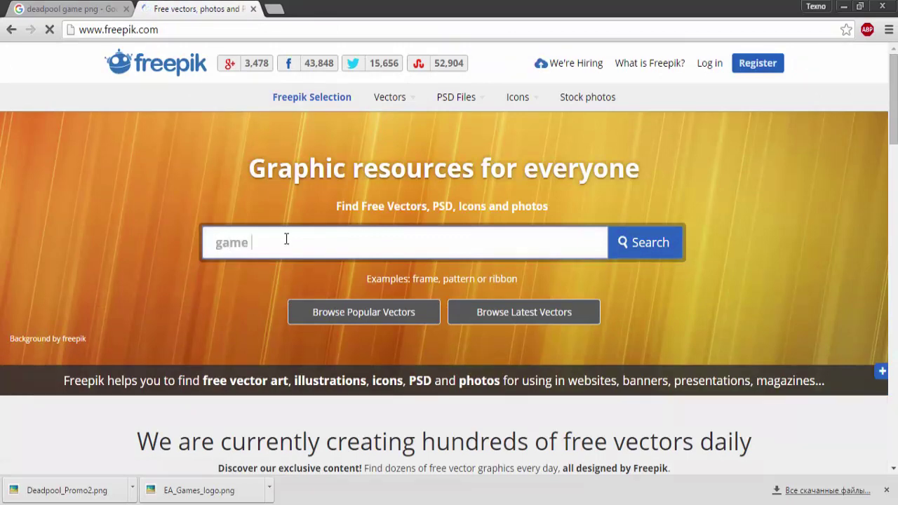
{"action": "key", "text": "Return"}
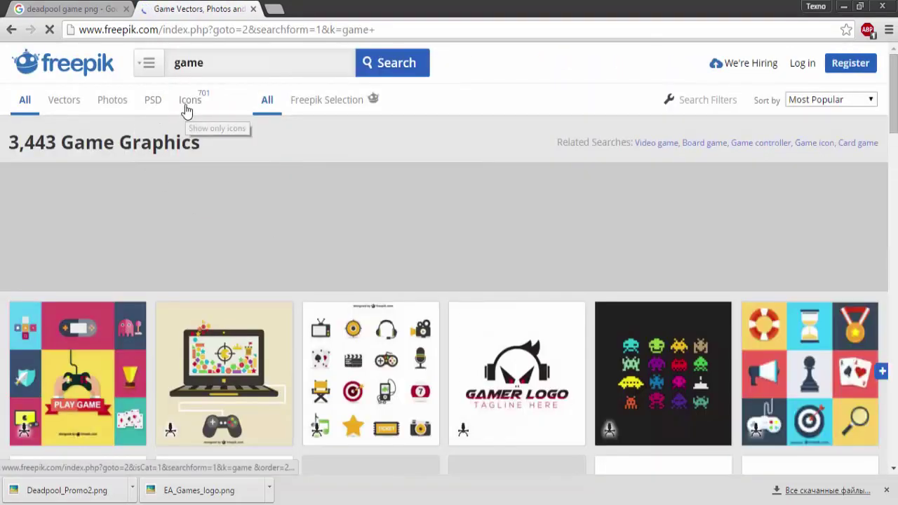
{"action": "left_click", "coordinate": [150, 103]}
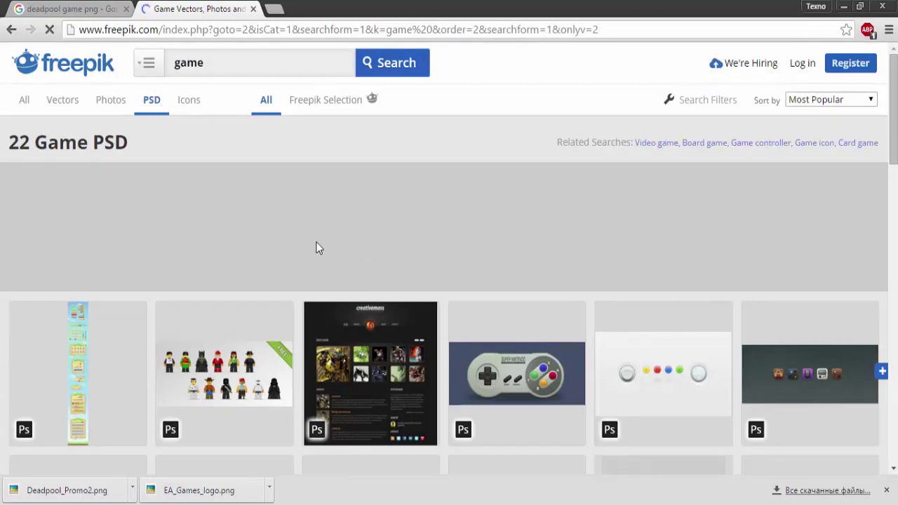
{"action": "scroll", "coordinate": [367, 243], "scroll_direction": "down", "scroll_amount": 1}
{"action": "left_click", "coordinate": [202, 312]}
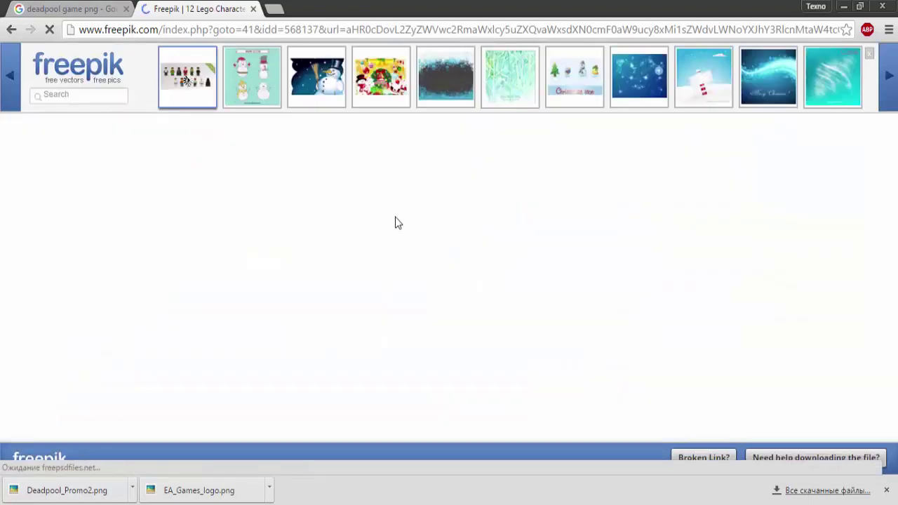
- Scroll to FREE Download and save the 12 Lego Characters pixel-art pack as lego.zip (534 KB)
{"action": "scroll", "coordinate": [320, 203], "scroll_direction": "down", "scroll_amount": 2}
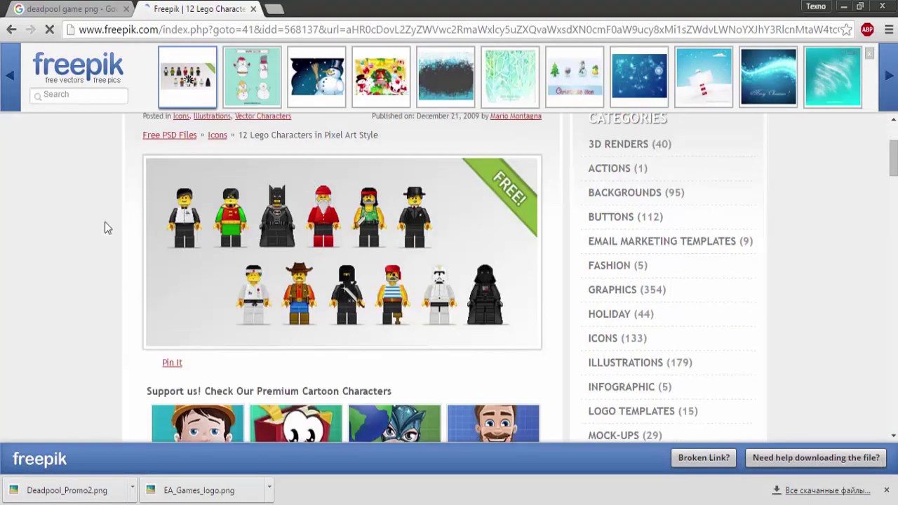
{"action": "scroll", "coordinate": [104, 228], "scroll_direction": "down", "scroll_amount": 1}
{"action": "scroll", "coordinate": [176, 264], "scroll_direction": "up", "scroll_amount": 2}
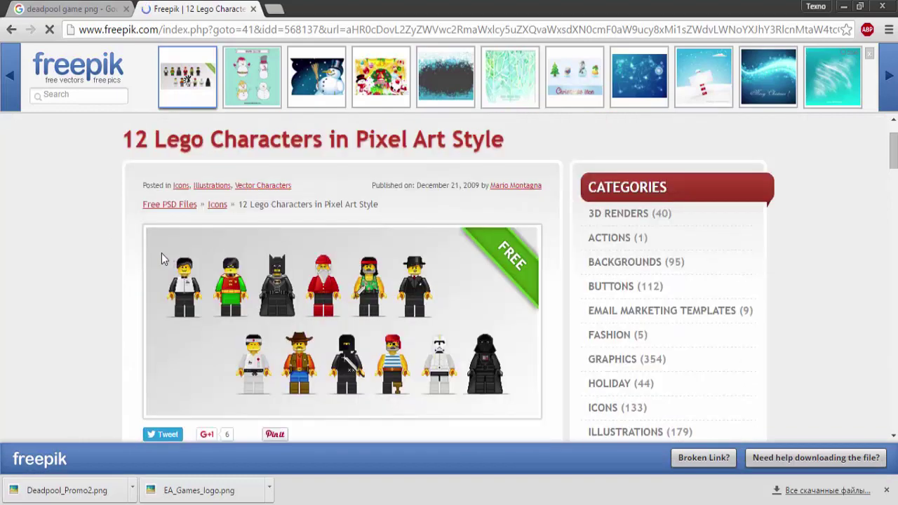
{"action": "scroll", "coordinate": [154, 200], "scroll_direction": "down", "scroll_amount": 1}
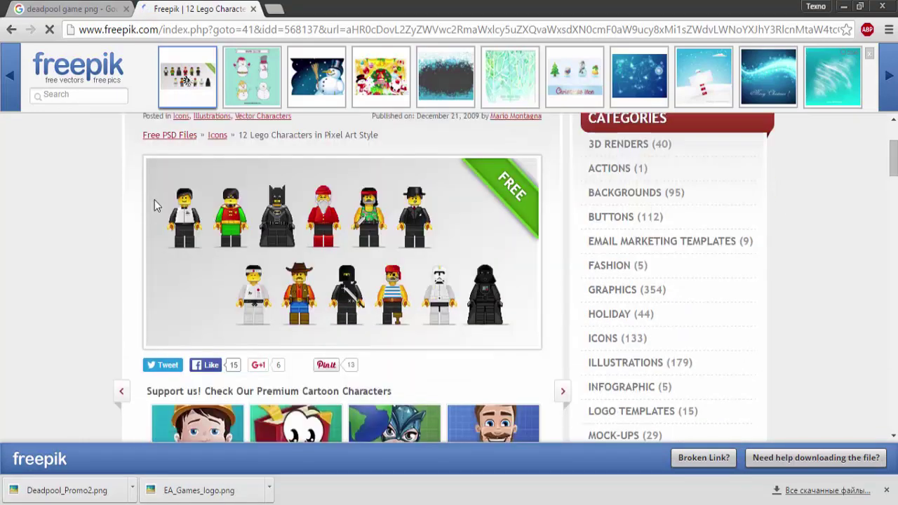
{"action": "scroll", "coordinate": [182, 224], "scroll_direction": "down", "scroll_amount": 2}
{"action": "scroll", "coordinate": [216, 245], "scroll_direction": "down", "scroll_amount": 3}
{"action": "scroll", "coordinate": [137, 247], "scroll_direction": "down", "scroll_amount": 3}
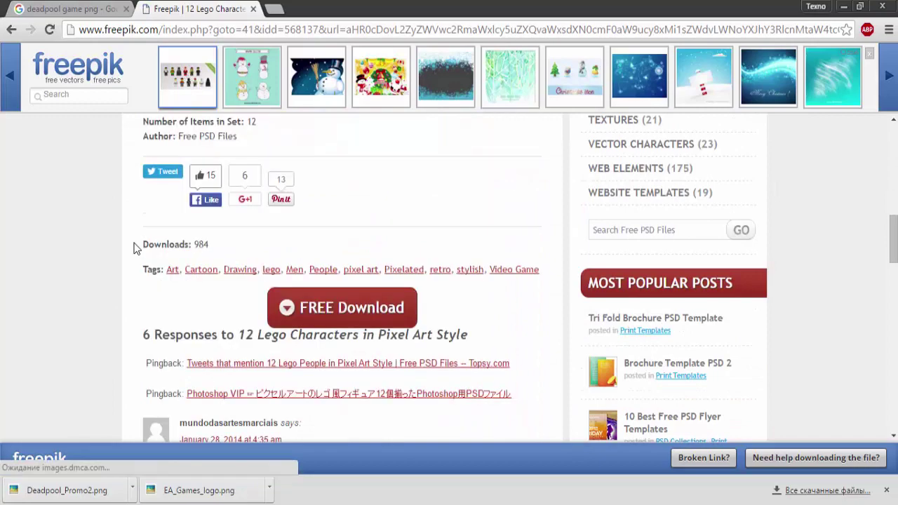
{"action": "scroll", "coordinate": [162, 246], "scroll_direction": "down", "scroll_amount": 2}
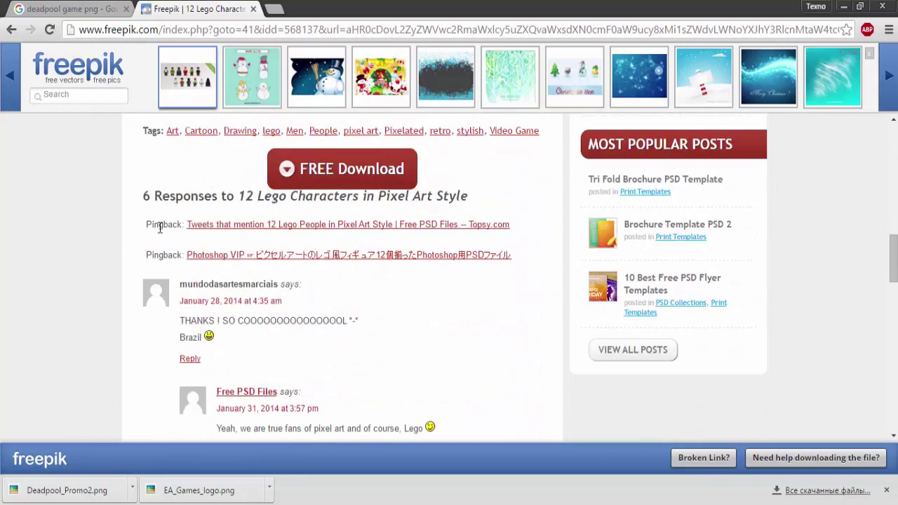
{"action": "scroll", "coordinate": [382, 356], "scroll_direction": "up", "scroll_amount": 2}
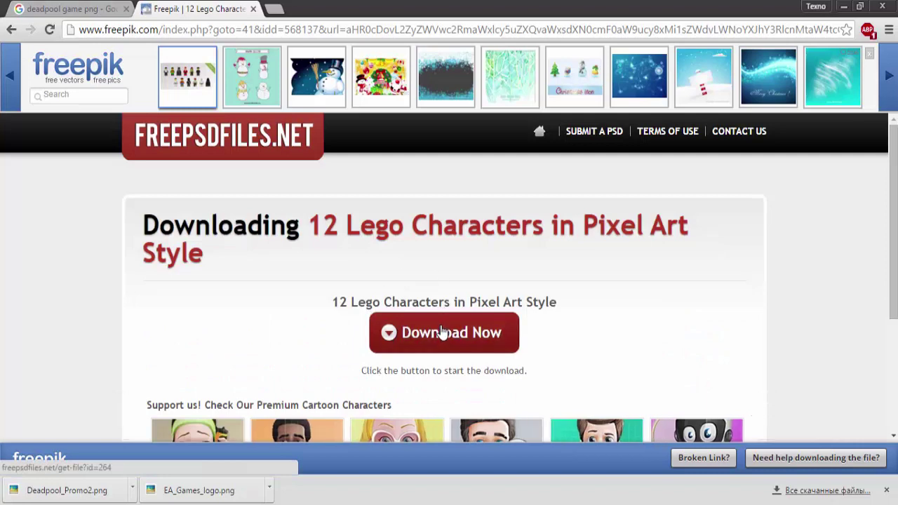
{"action": "left_click", "coordinate": [442, 333]}
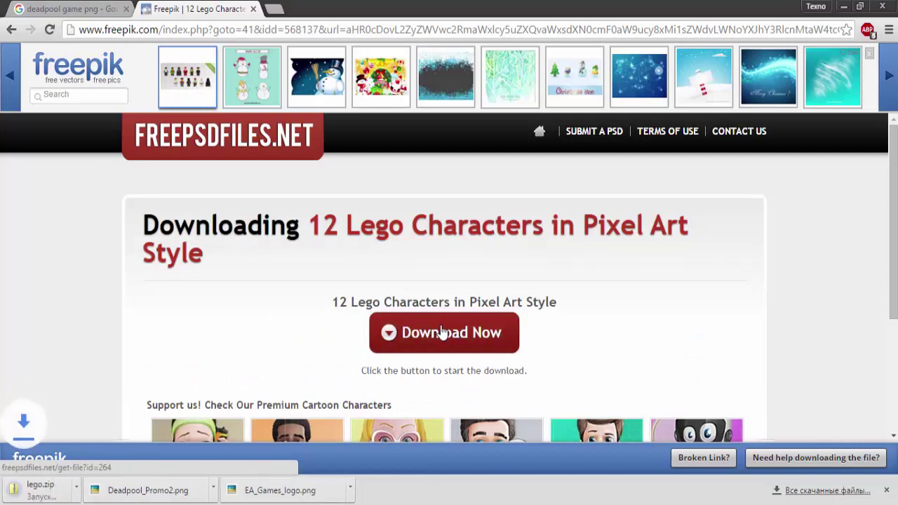
{"action": "left_click", "coordinate": [12, 30]}
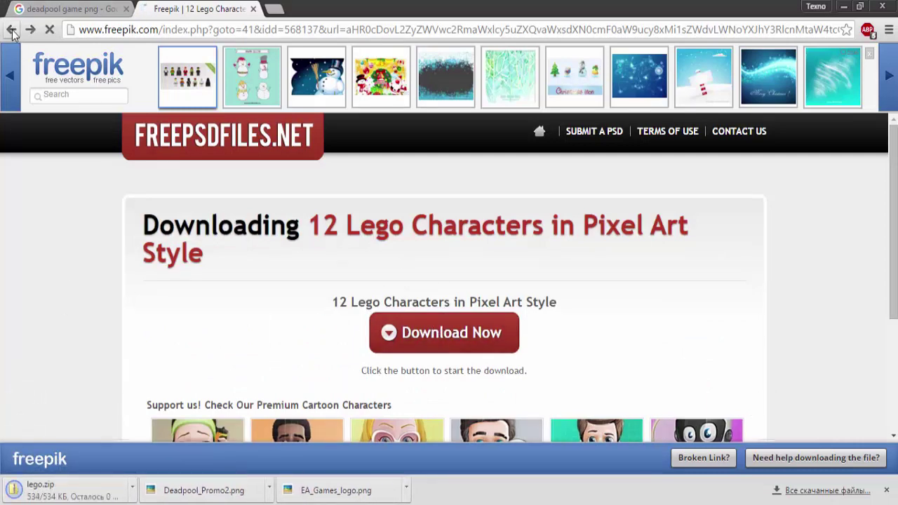
{"action": "left_click", "coordinate": [132, 491]}
- Extract All of lego.zip into a desktop lego folder with lego.psd, then close both Explorer windows
{"action": "left_click", "coordinate": [163, 449]}
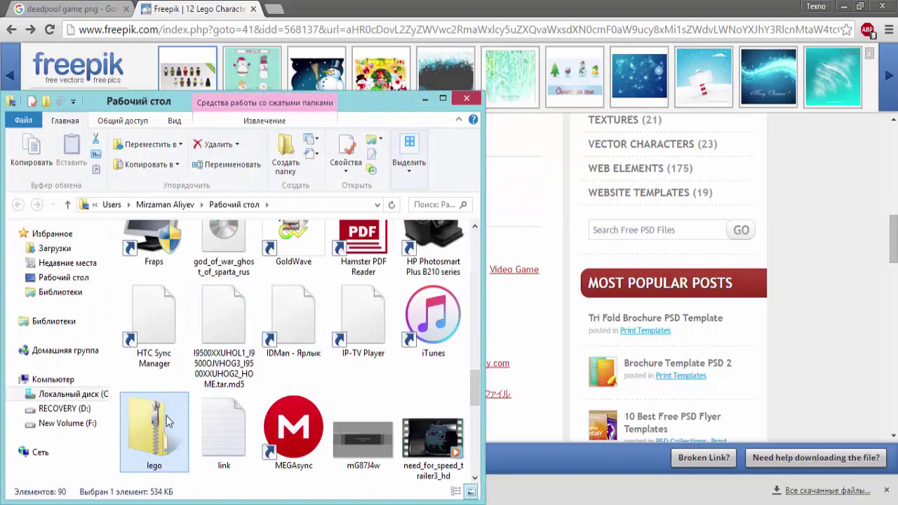
{"action": "right_click", "coordinate": [167, 421]}
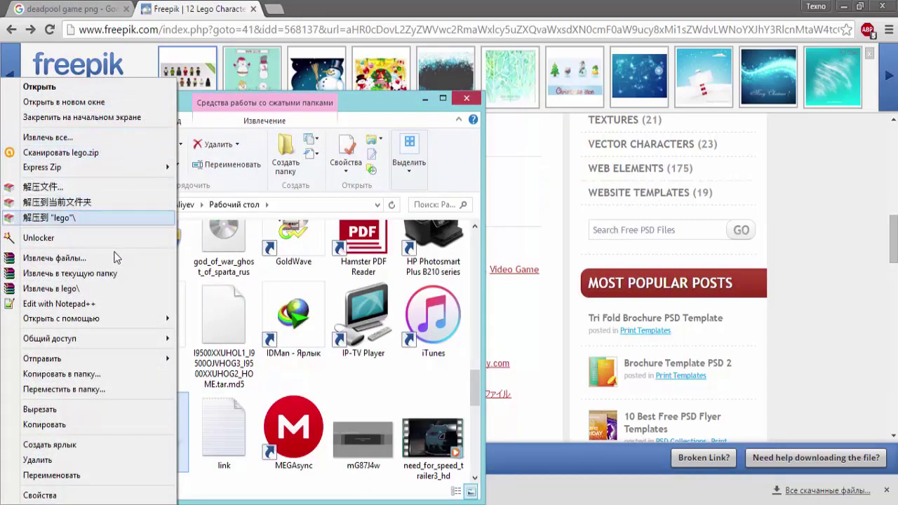
{"action": "left_click", "coordinate": [106, 138]}
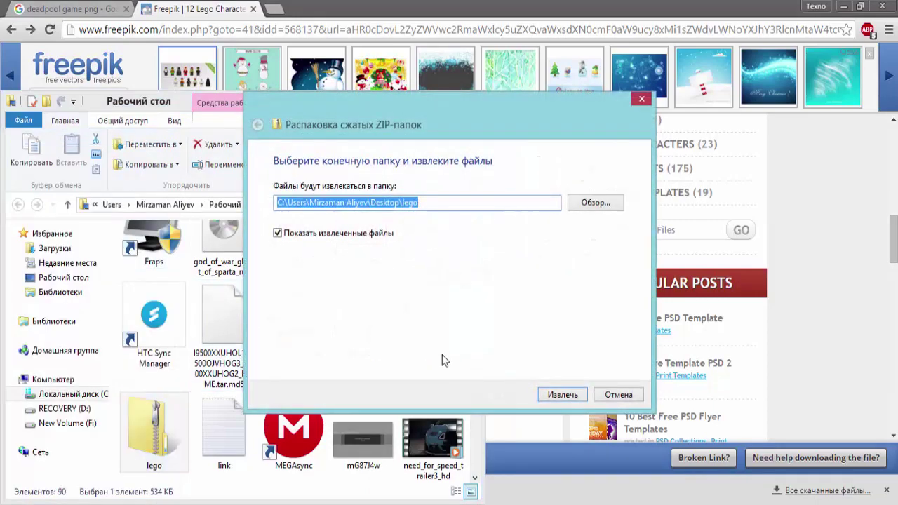
{"action": "left_click", "coordinate": [562, 395]}
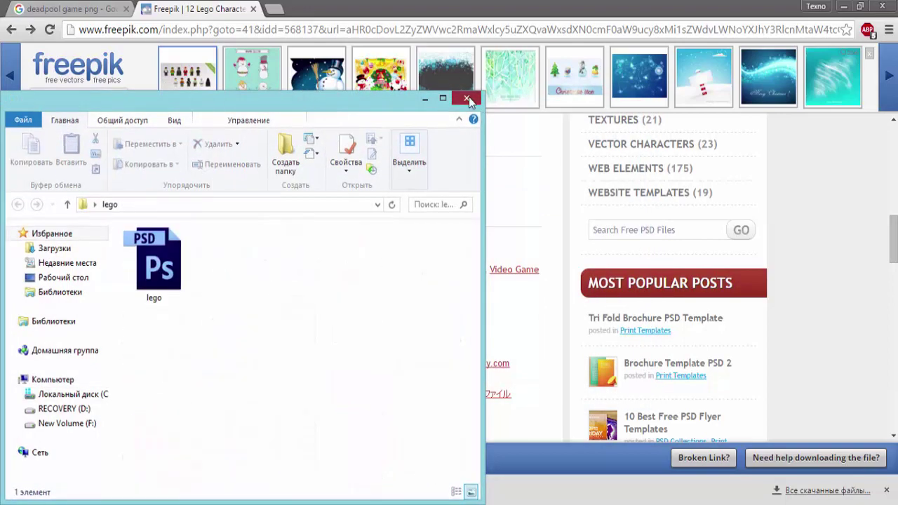
{"action": "left_click", "coordinate": [468, 99]}
{"action": "left_click", "coordinate": [464, 96]}
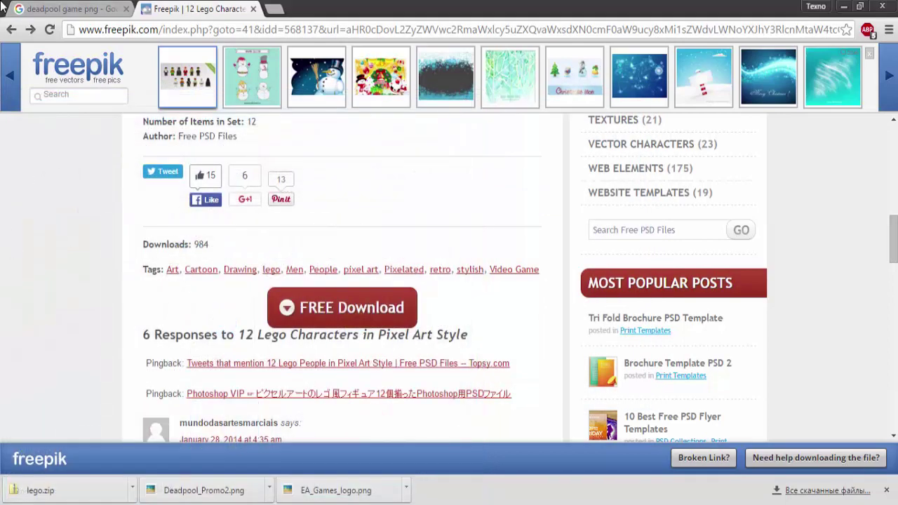
- Go back from the Freepik Lego page to the 22 Game PSD search results
{"action": "left_click", "coordinate": [56, 9]}
{"action": "key", "text": "ctrl+Tab"}
{"action": "left_click", "coordinate": [11, 31]}
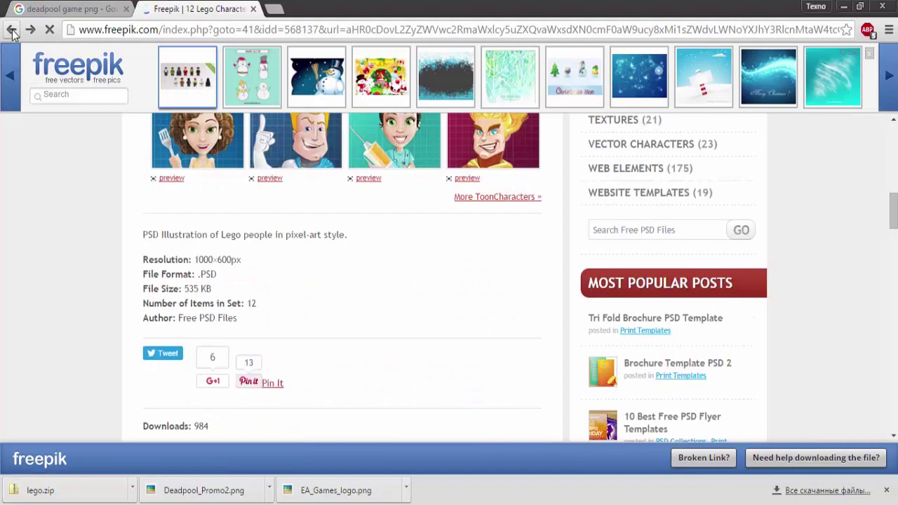
{"action": "left_click", "coordinate": [11, 30]}
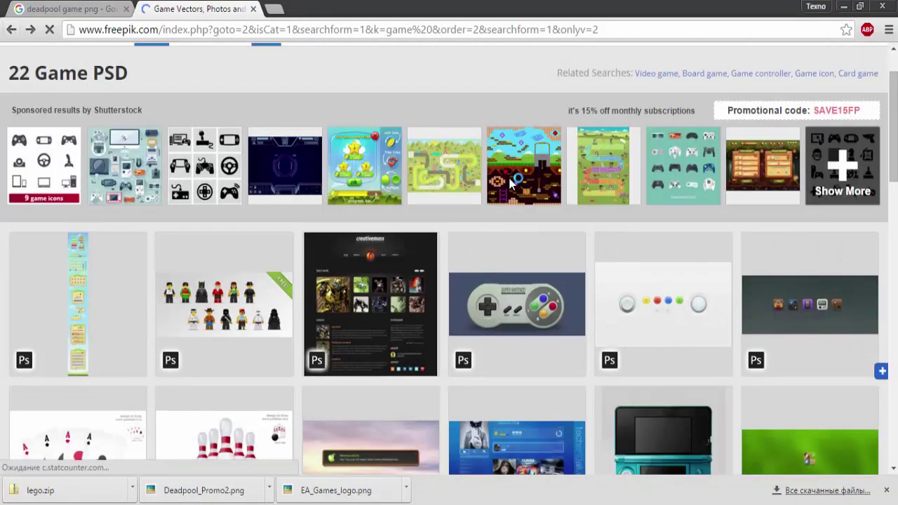
- Scroll through the game-themed PSD thumbnails
{"action": "scroll", "coordinate": [269, 170], "scroll_direction": "down", "scroll_amount": 2}
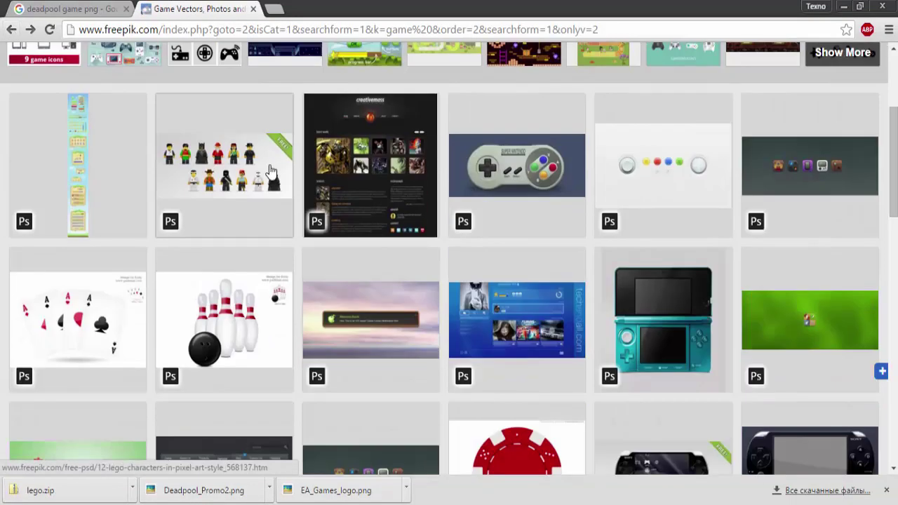
{"action": "mouse_move", "coordinate": [224, 304]}
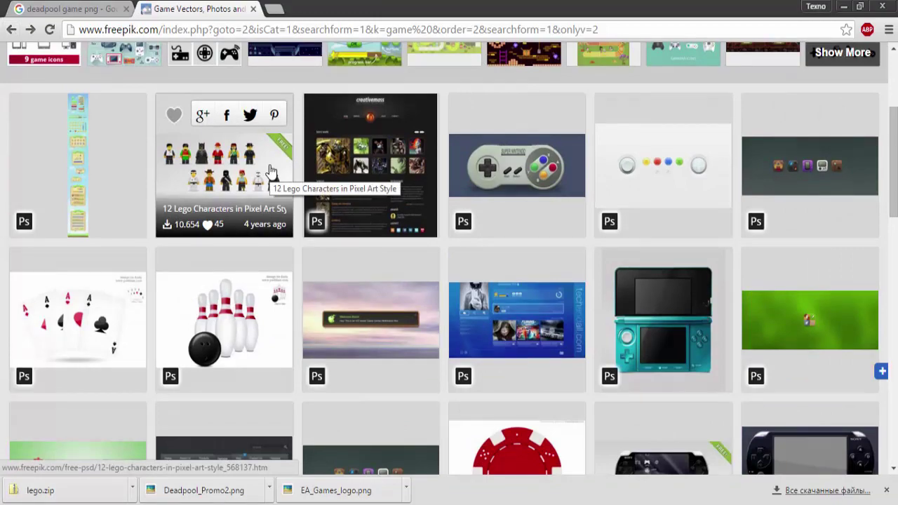
{"action": "scroll", "coordinate": [271, 171], "scroll_direction": "down", "scroll_amount": 4}
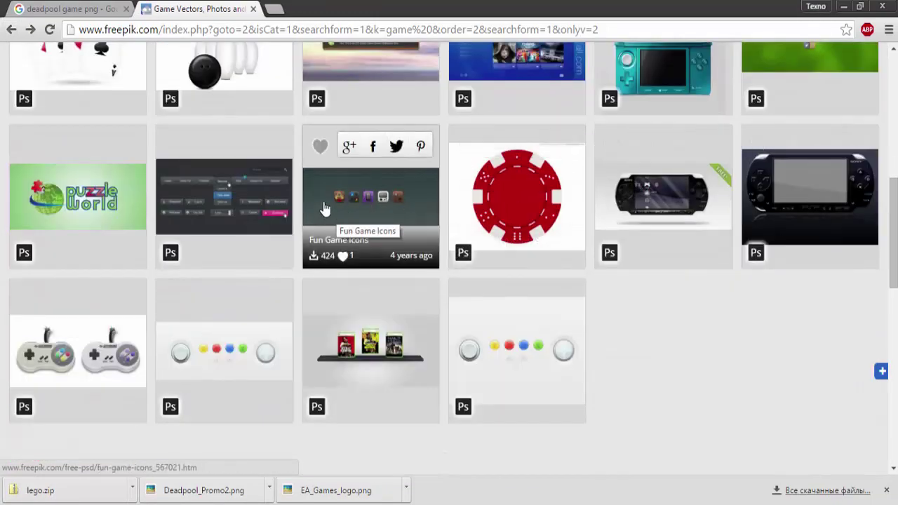
{"action": "scroll", "coordinate": [347, 226], "scroll_direction": "down", "scroll_amount": 1}
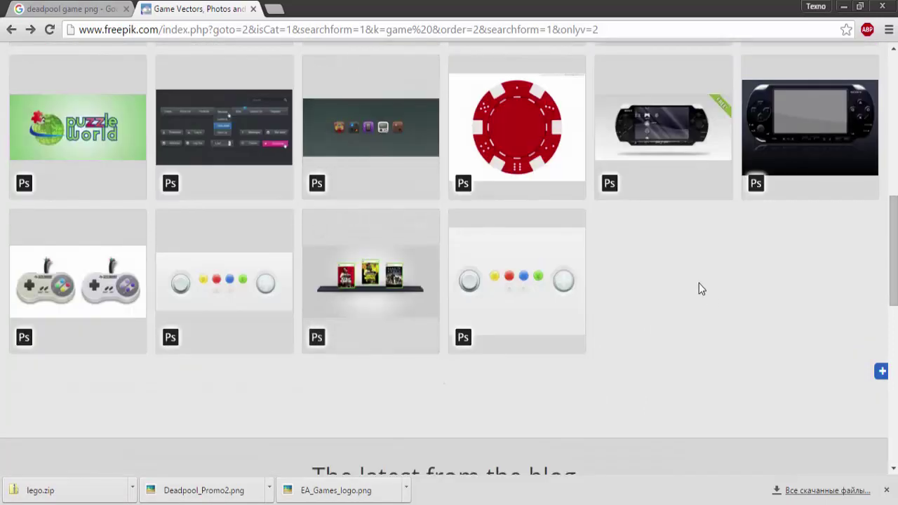
{"action": "scroll", "coordinate": [687, 271], "scroll_direction": "up", "scroll_amount": 2}
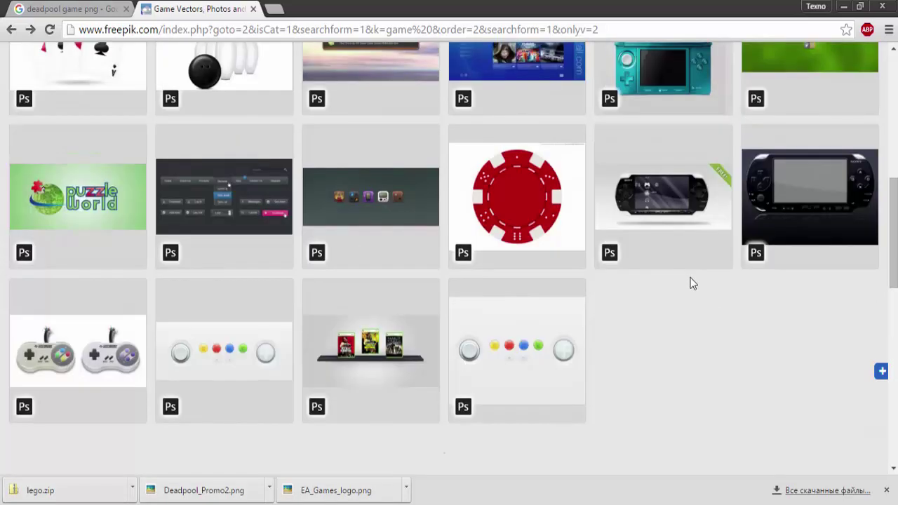
{"action": "scroll", "coordinate": [405, 242], "scroll_direction": "up", "scroll_amount": 1}
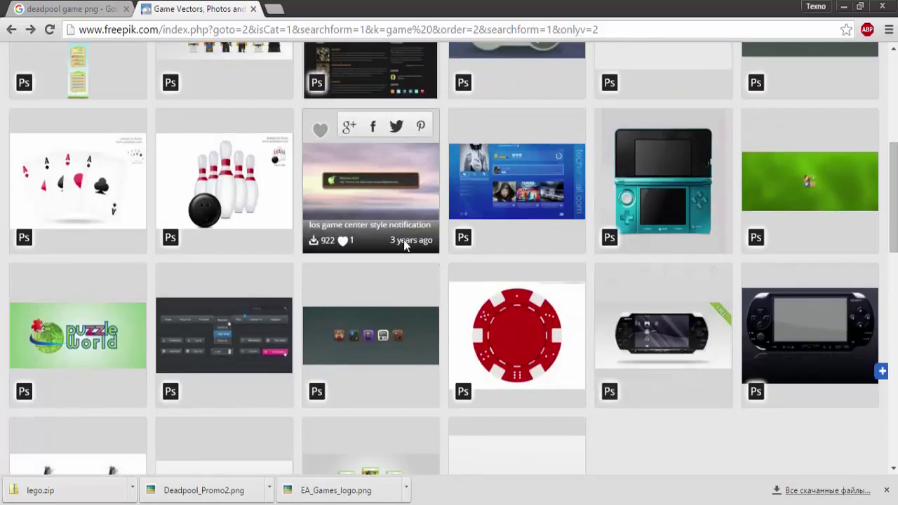
{"action": "scroll", "coordinate": [439, 280], "scroll_direction": "up", "scroll_amount": 4}
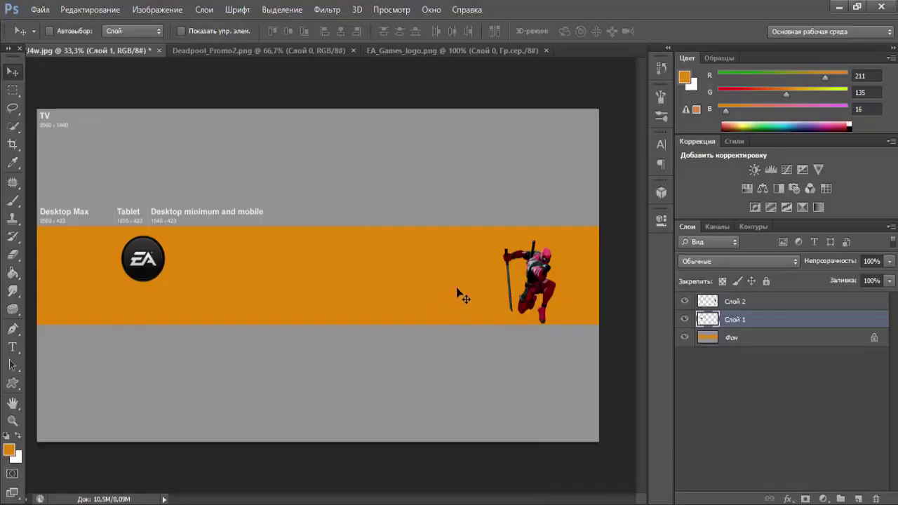
- Open lego.psd from the lego folder, accepting the embedded profile mismatch
{"action": "key", "text": "ctrl+o"}
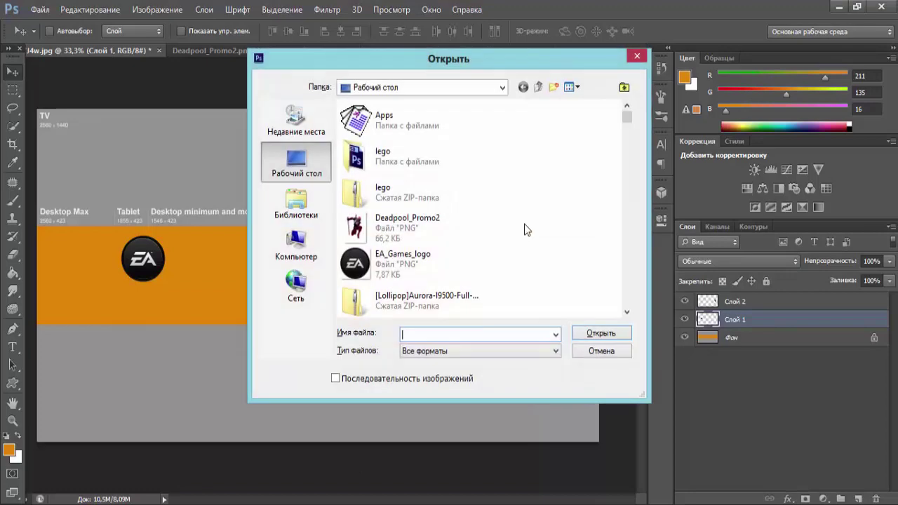
{"action": "double_click", "coordinate": [461, 170]}
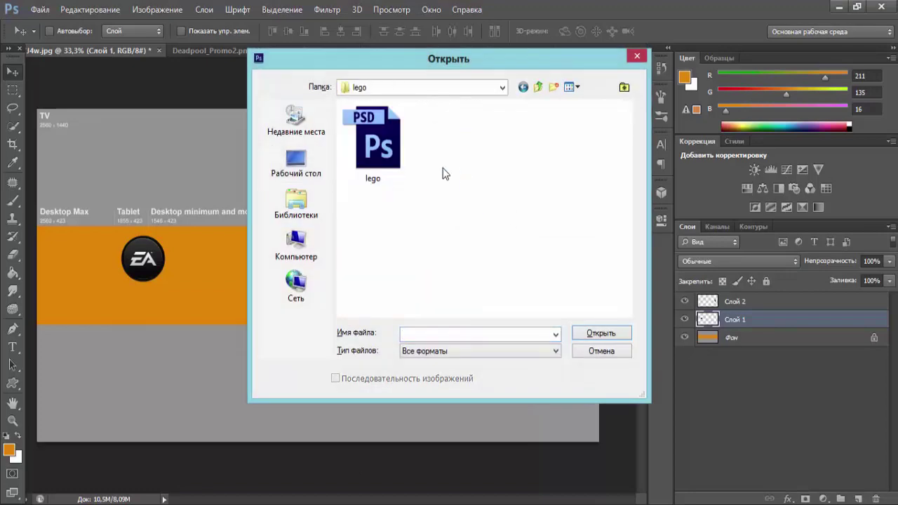
{"action": "double_click", "coordinate": [393, 147]}
{"action": "left_click", "coordinate": [464, 274]}
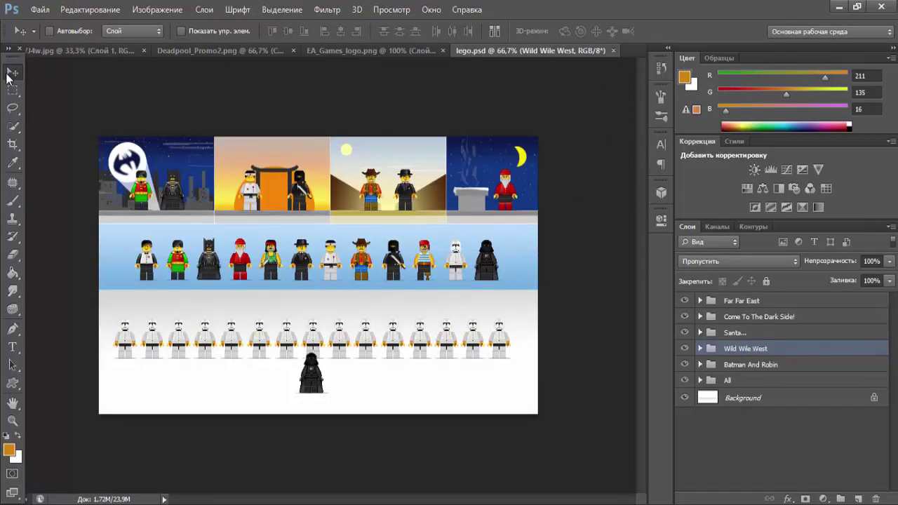
- Shift the Wild Wile West and Far Far East panels within the lego document
{"action": "left_click_drag", "start_coordinate": [293, 372], "coordinate": [287, 357]}
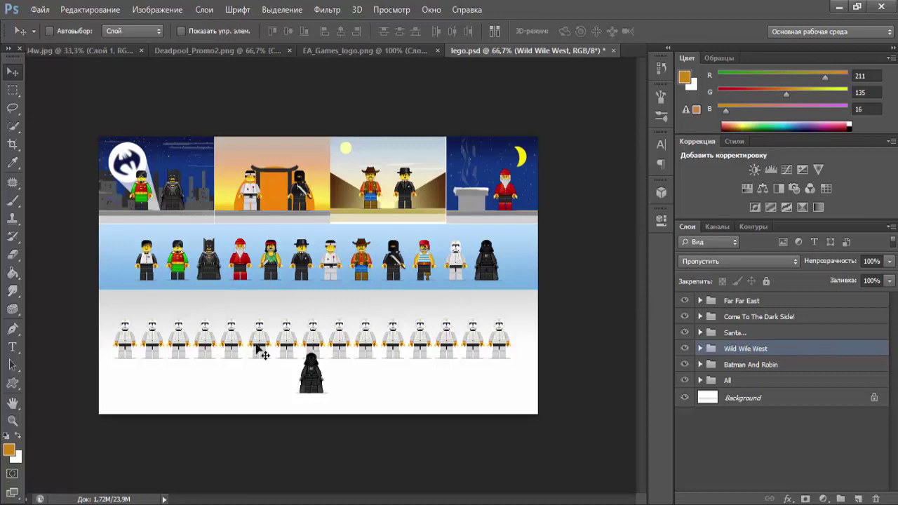
{"action": "mouse_move", "coordinate": [309, 330]}
{"action": "left_mouse_down"}
{"action": "mouse_move", "coordinate": [344, 209]}
{"action": "mouse_move", "coordinate": [370, 212]}
{"action": "left_mouse_up"}
{"action": "left_click", "coordinate": [772, 304]}
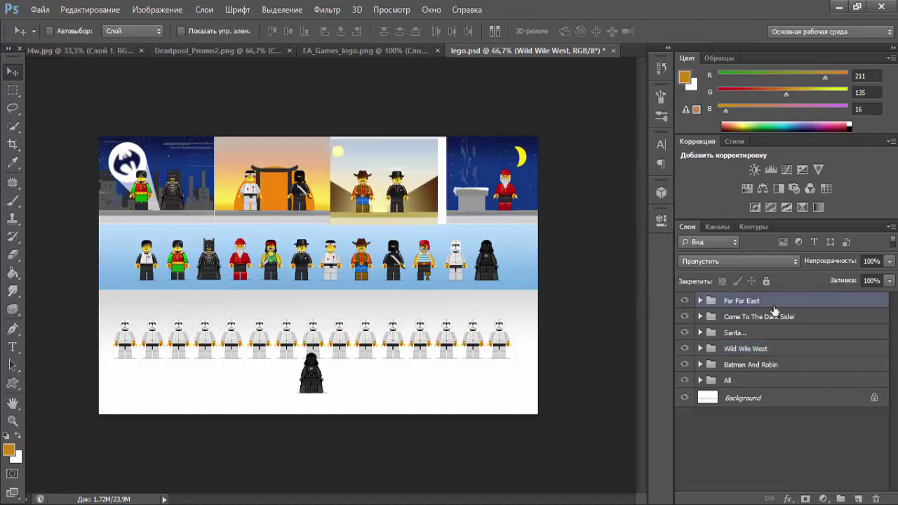
{"action": "left_click_drag", "start_coordinate": [423, 324], "coordinate": [432, 324]}
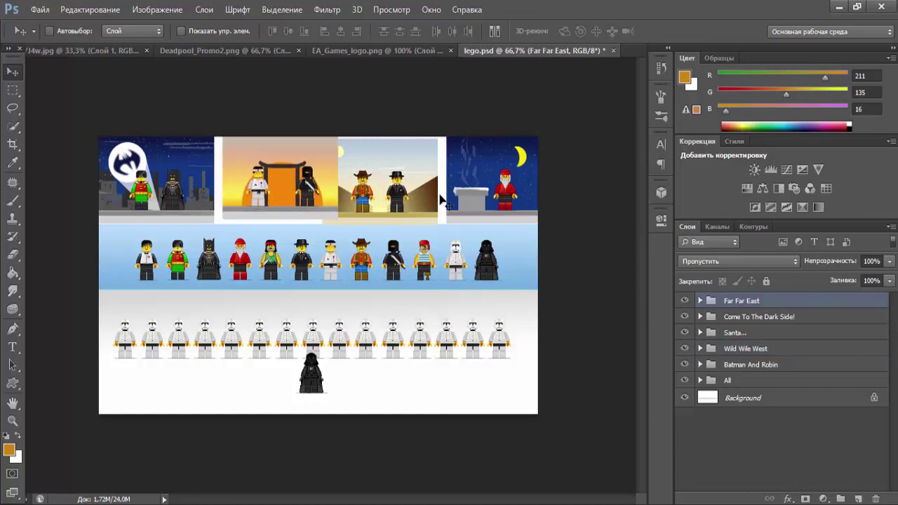
{"action": "left_click", "coordinate": [181, 31]}
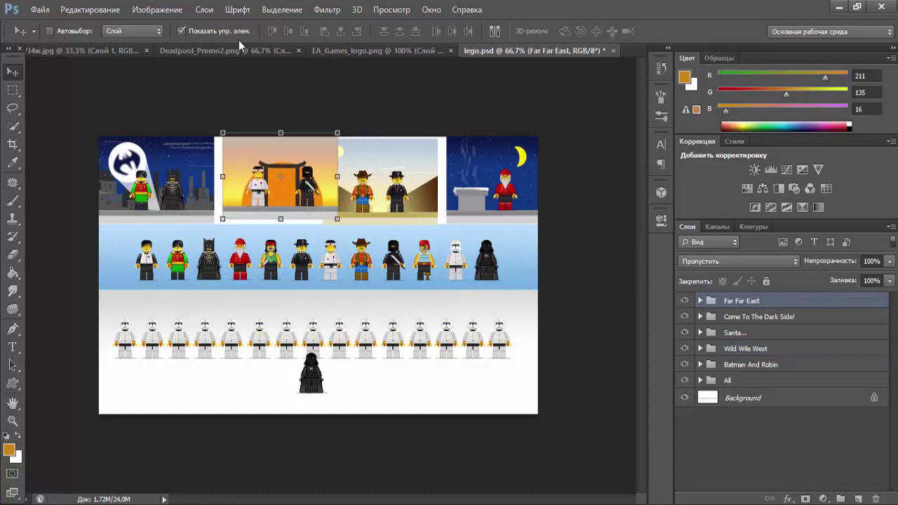
- Select Layer 209 in the All group and drag the minifigure row onto the banner
{"action": "left_click", "coordinate": [756, 337]}
{"action": "left_click", "coordinate": [754, 351]}
{"action": "left_click", "coordinate": [750, 366]}
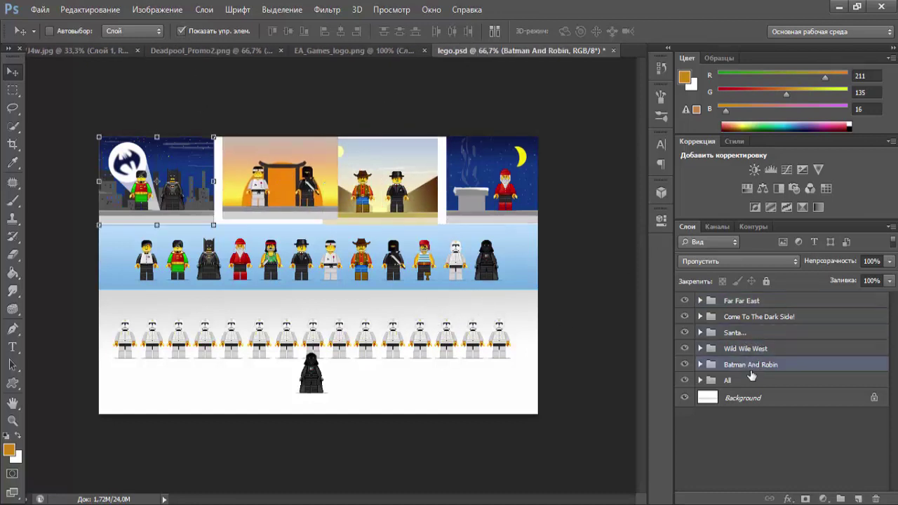
{"action": "left_click", "coordinate": [748, 380]}
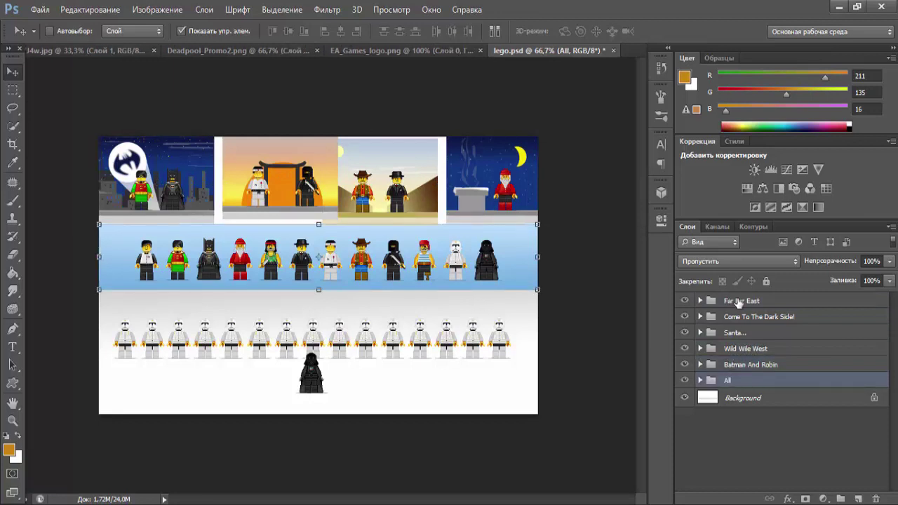
{"action": "left_click", "coordinate": [700, 380]}
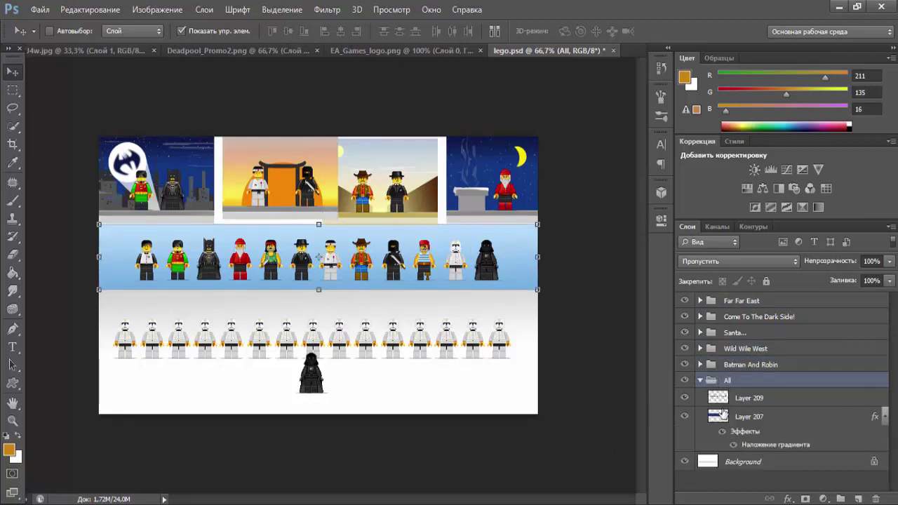
{"action": "left_click", "coordinate": [734, 397]}
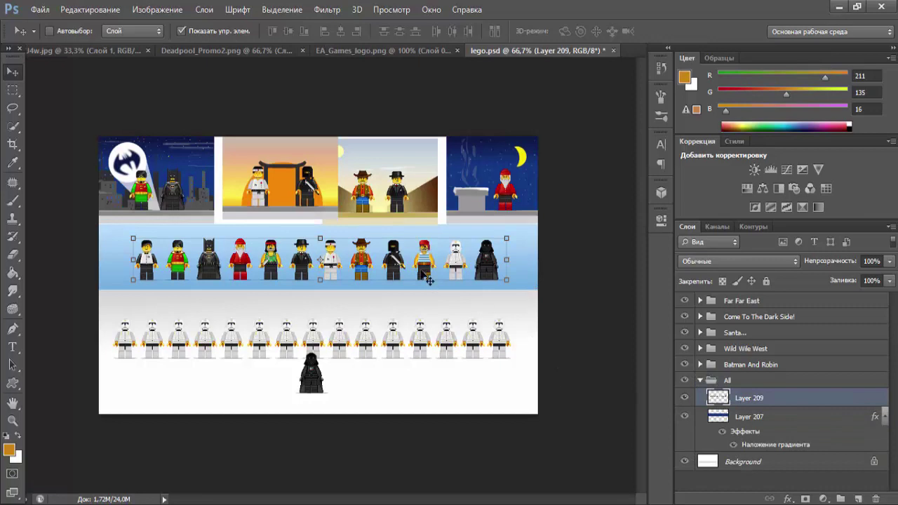
{"action": "left_click_drag", "start_coordinate": [447, 270], "coordinate": [426, 270]}
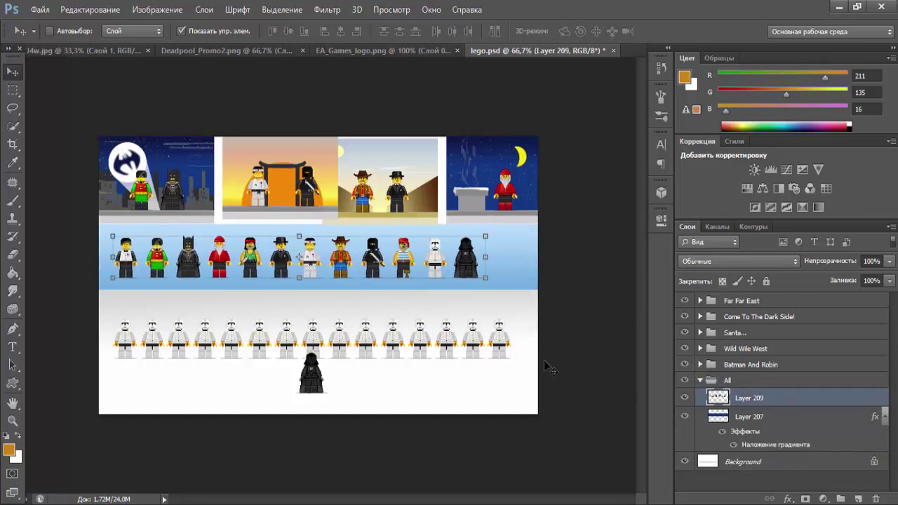
{"action": "left_click_drag", "start_coordinate": [521, 264], "coordinate": [531, 264]}
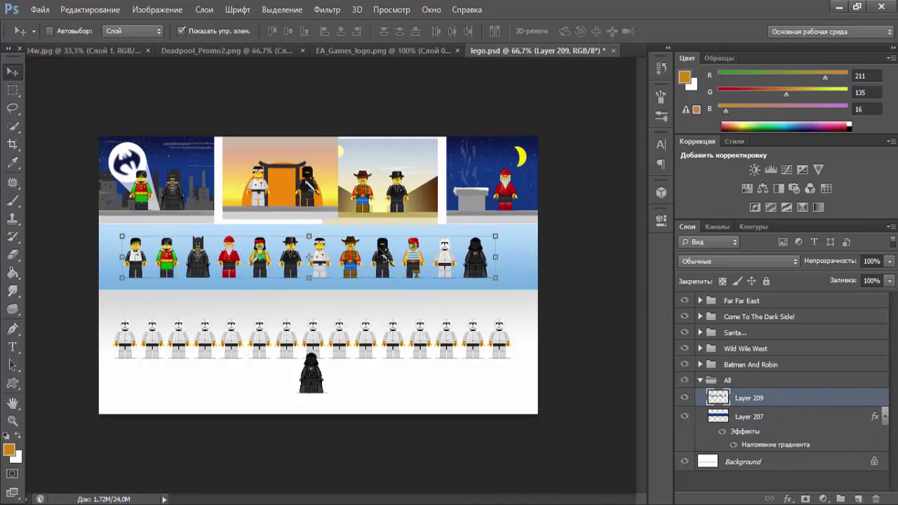
{"action": "left_click_drag", "start_coordinate": [310, 257], "coordinate": [124, 71]}
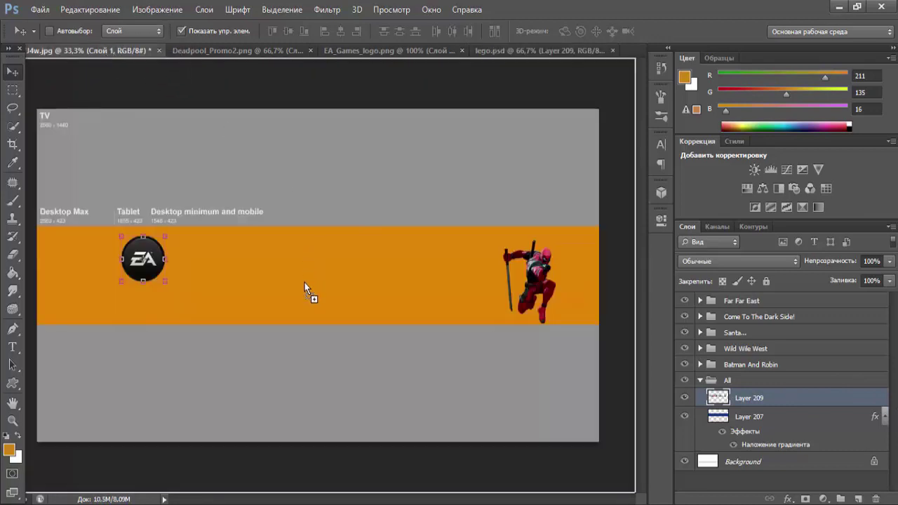
{"action": "mouse_move", "coordinate": [124, 71]}
{"action": "left_mouse_down"}
{"action": "mouse_move", "coordinate": [315, 291]}
{"action": "mouse_move", "coordinate": [347, 299]}
{"action": "left_mouse_up"}
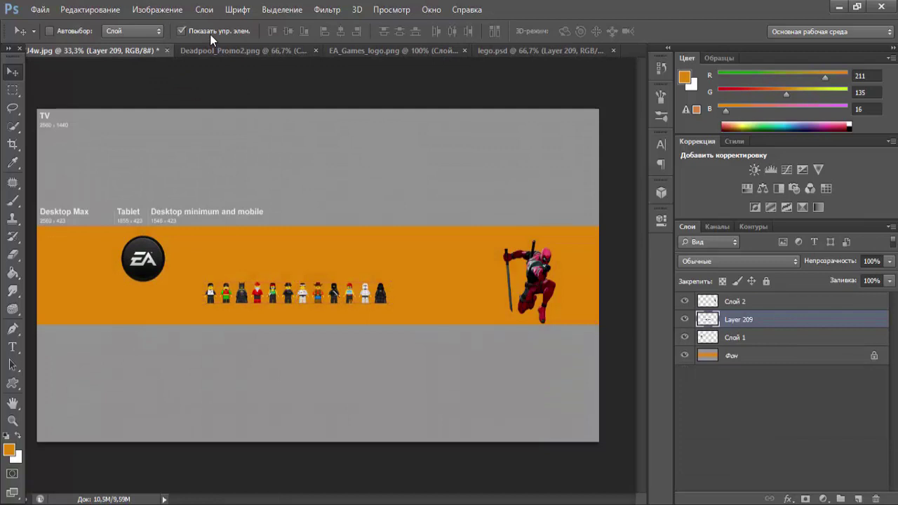
- Scale the minifigure row to 168% and position it lower-left on the banner
{"action": "left_click_drag", "start_coordinate": [392, 281], "coordinate": [519, 267]}
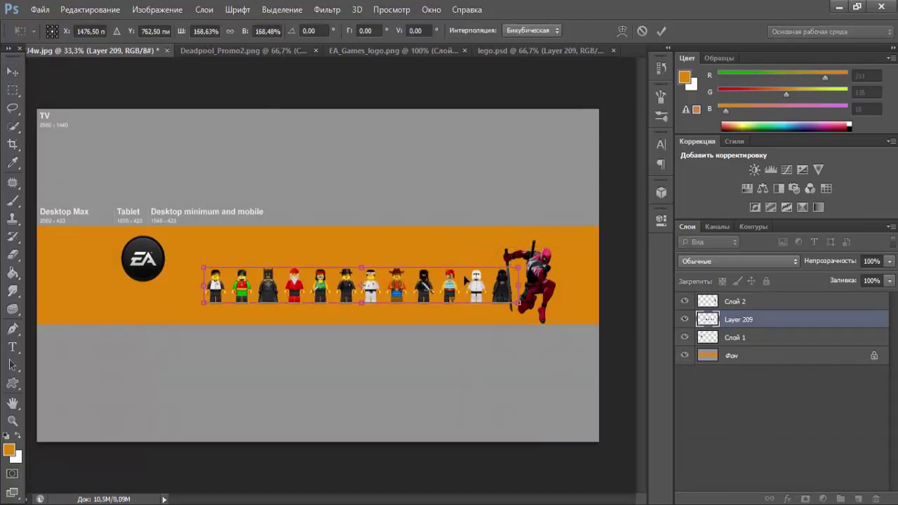
{"action": "key", "text": "Return"}
{"action": "left_click", "coordinate": [202, 34]}
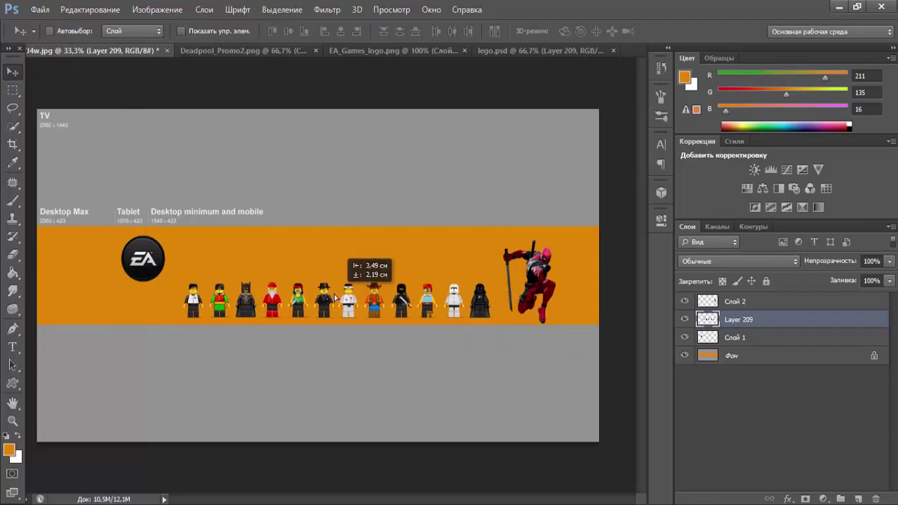
{"action": "left_click_drag", "start_coordinate": [361, 287], "coordinate": [322, 303]}
{"action": "key", "text": "Down"}
{"action": "key", "text": "Down"}
{"action": "key", "text": "Down"}
{"action": "key", "text": "Down"}
{"action": "key", "text": "Down"}
{"action": "key", "text": "Down"}
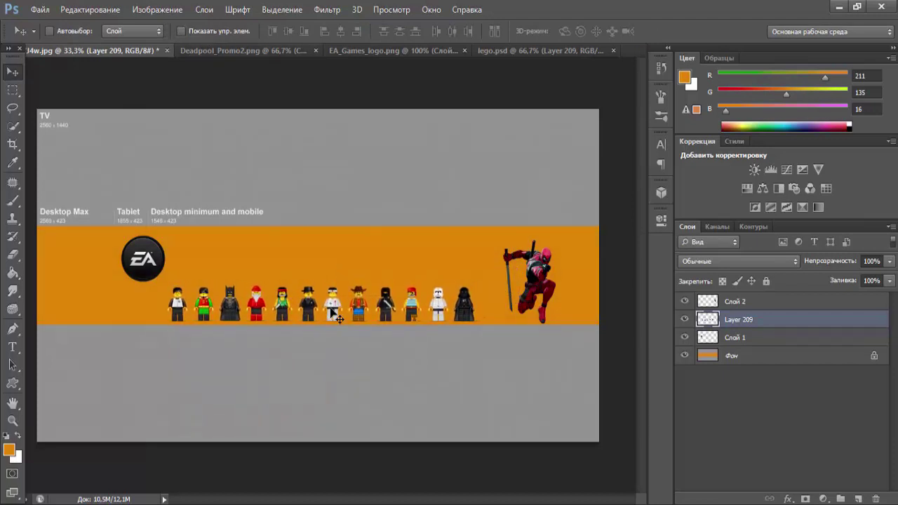
{"action": "key", "text": "Down"}
{"action": "key", "text": "Down"}
{"action": "key", "text": "Down"}
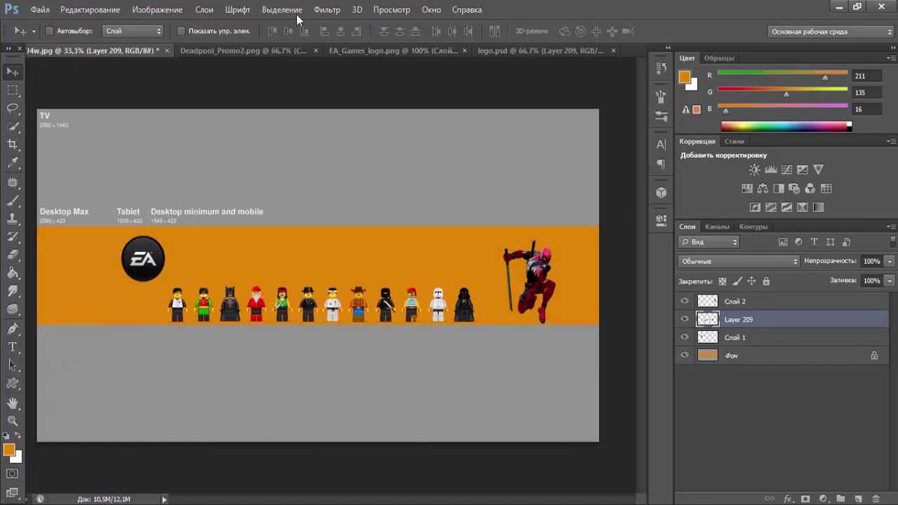
- Close Deadpool_Promo2.png, EA_Games_logo.png and lego.psd without saving changes
{"action": "left_click", "coordinate": [316, 50]}
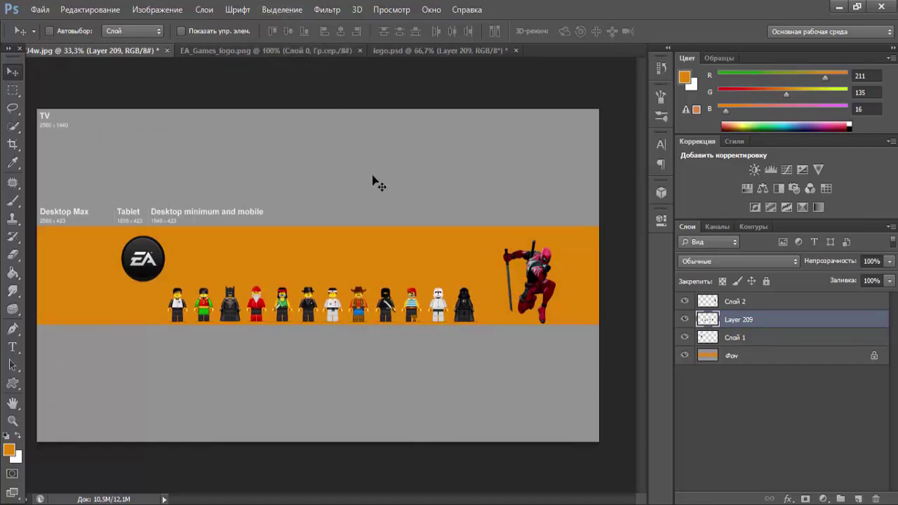
{"action": "left_click", "coordinate": [360, 51]}
{"action": "left_click", "coordinate": [287, 51]}
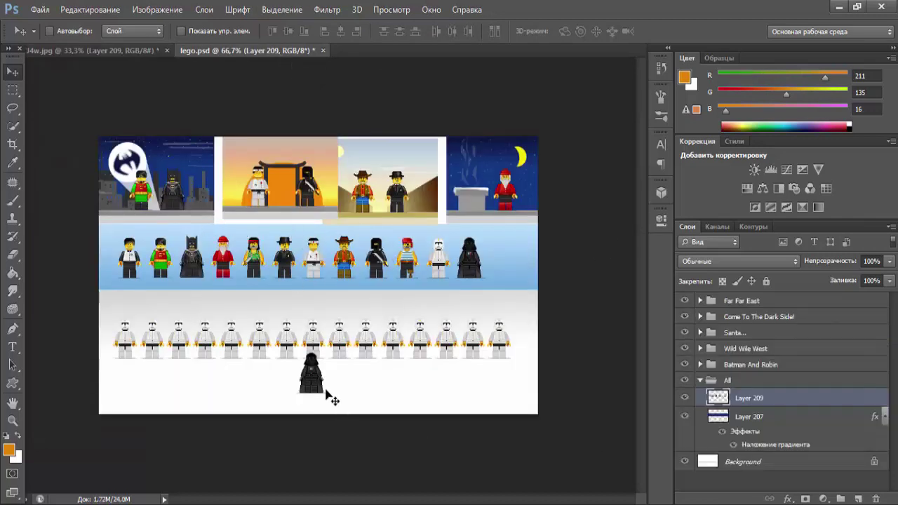
{"action": "left_click", "coordinate": [323, 50]}
{"action": "left_click", "coordinate": [447, 205]}
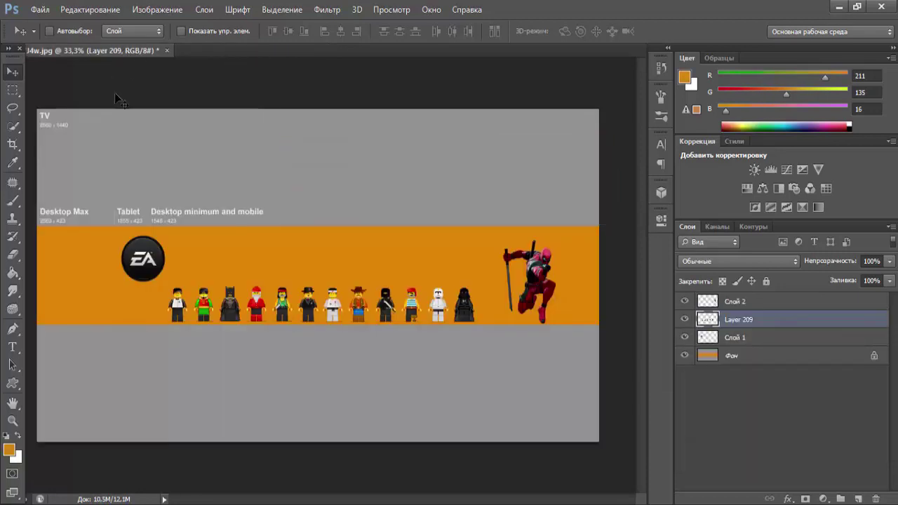
- Shift the Deadpool figure and the EA logo slightly left
{"action": "left_click", "coordinate": [796, 303]}
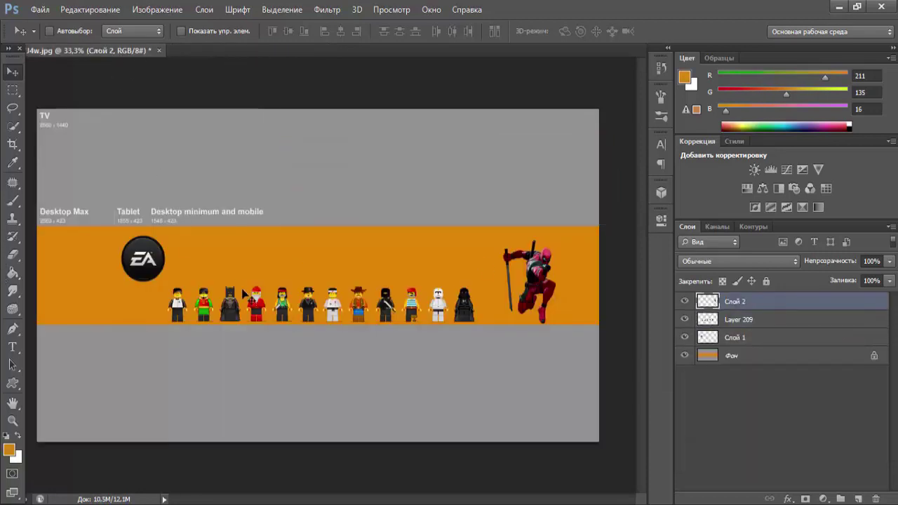
{"action": "left_click_drag", "start_coordinate": [160, 269], "coordinate": [151, 269]}
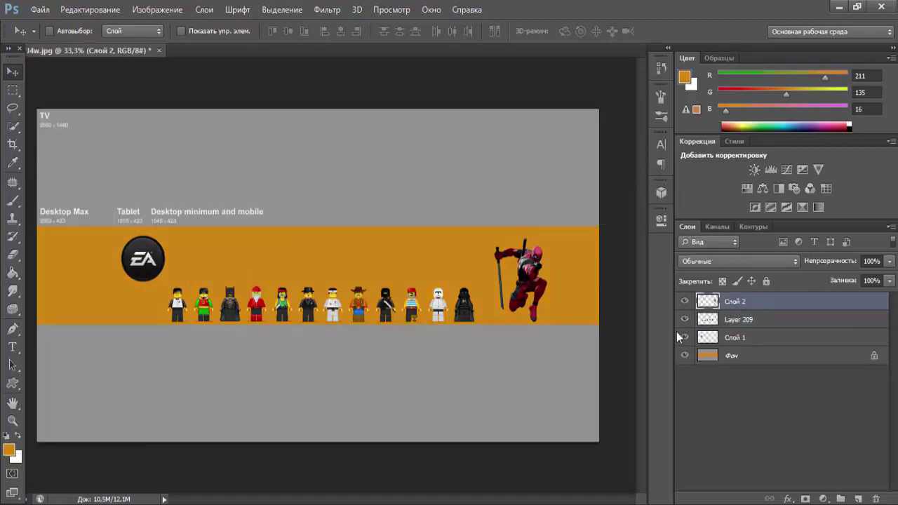
{"action": "left_click", "coordinate": [767, 340]}
{"action": "left_click_drag", "start_coordinate": [132, 273], "coordinate": [116, 271]}
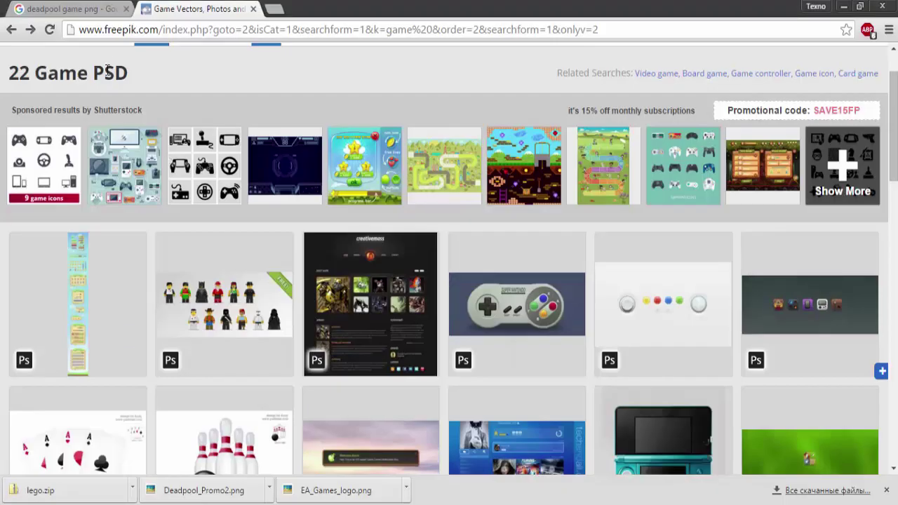
- Run a Google Images search for "telltale games png"
{"action": "scroll", "coordinate": [107, 72], "scroll_direction": "up", "scroll_amount": 2}
{"action": "key", "text": "ctrl+shift+Tab"}
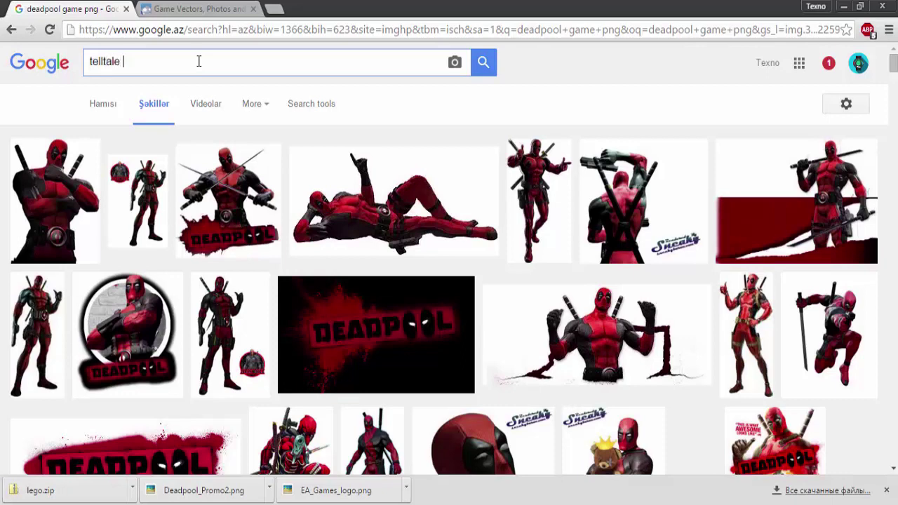
{"action": "type", "text": "s png"}
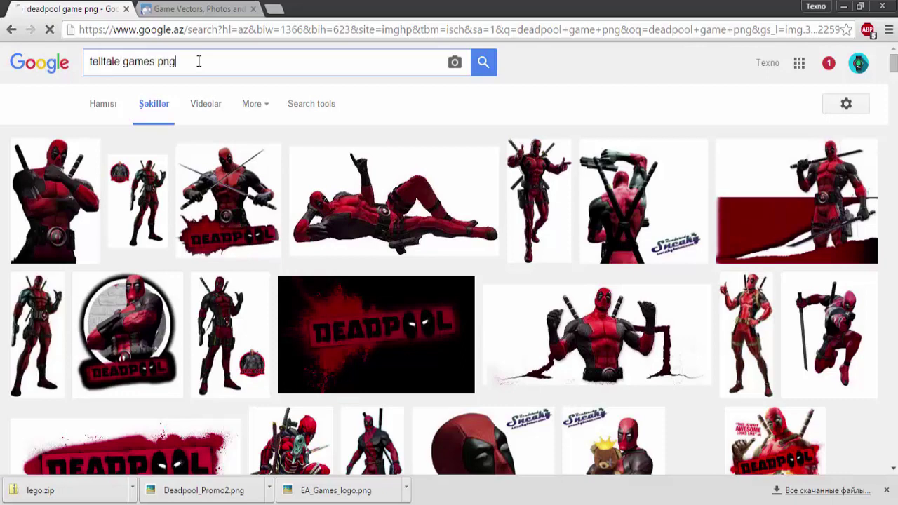
{"action": "key", "text": "Return"}
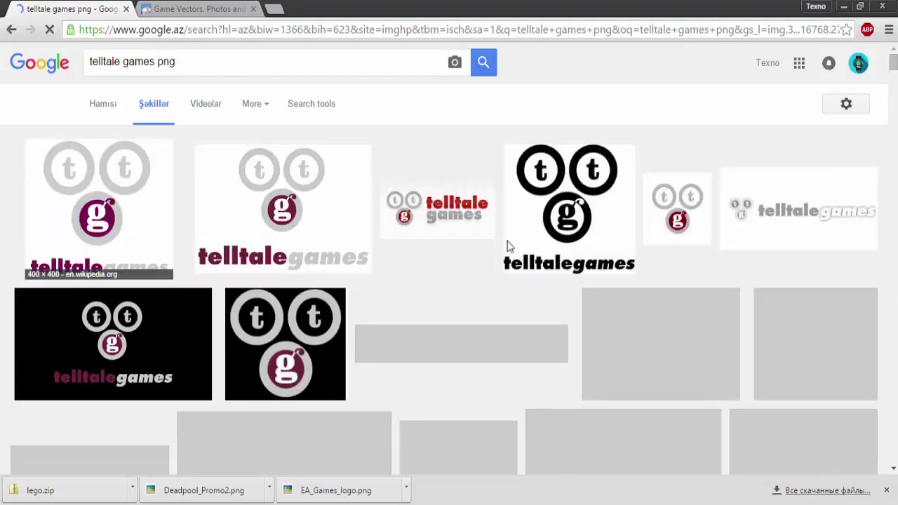
- Save the black Telltale Games logo as TTG_logo.png
{"action": "left_click", "coordinate": [547, 202]}
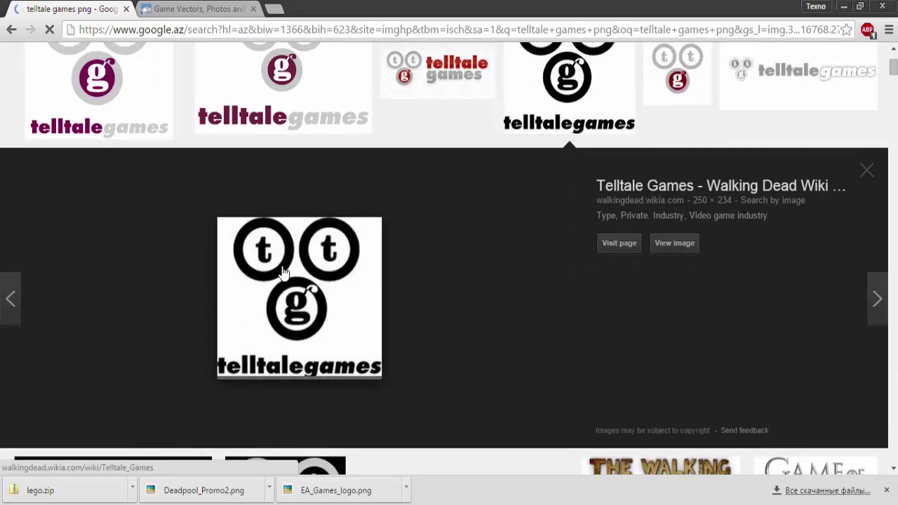
{"action": "right_click", "coordinate": [284, 268]}
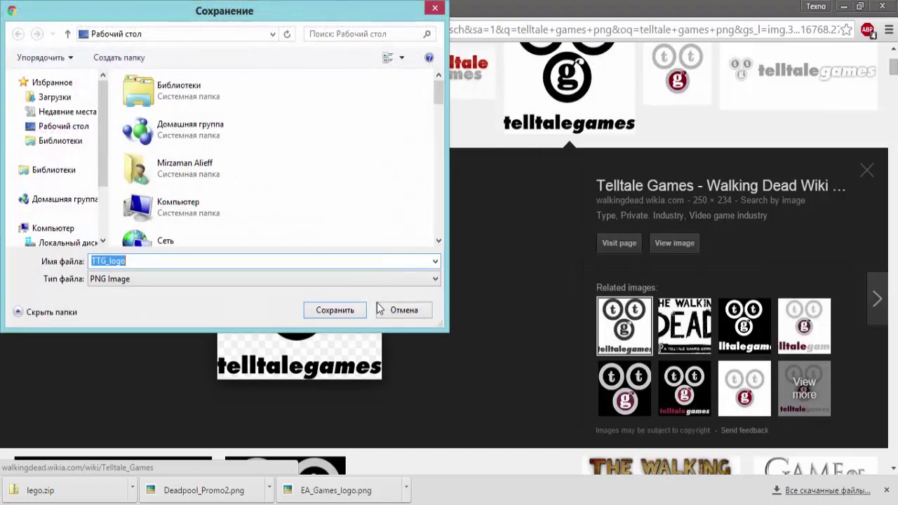
{"action": "type", "text": "TTG_logo"}
{"action": "left_click", "coordinate": [337, 310]}
{"action": "scroll", "coordinate": [125, 82], "scroll_direction": "up", "scroll_amount": 2}
{"action": "left_click", "coordinate": [126, 64]}
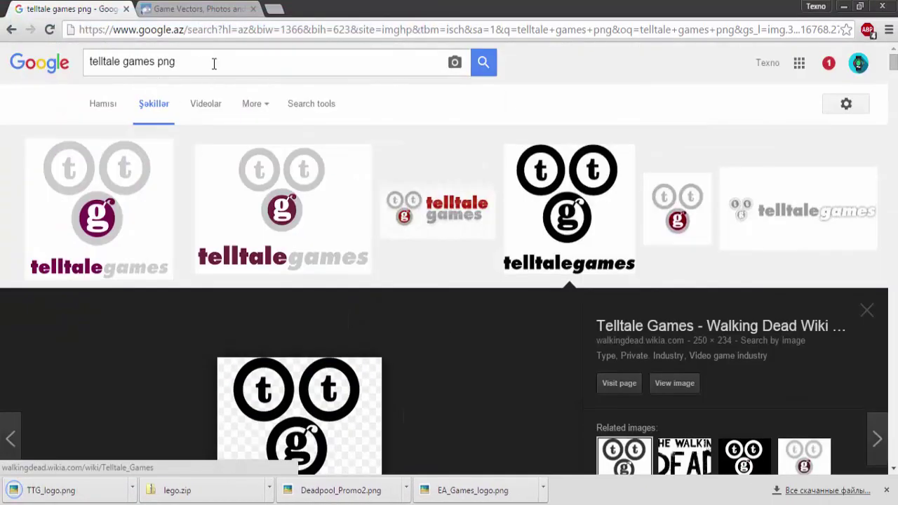
{"action": "key", "text": "ctrl+a"}
- Run a Google Images search for "games company"
{"action": "type", "text": "game"}
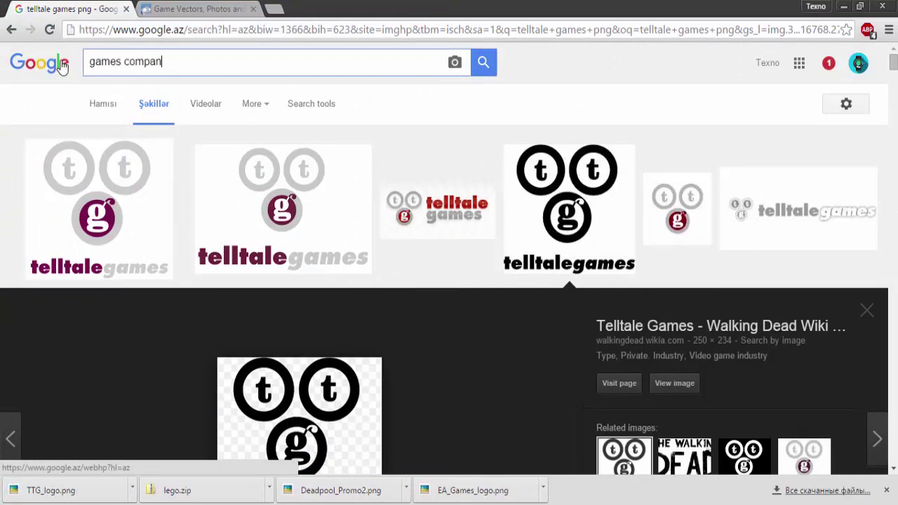
{"action": "key", "text": "Return"}
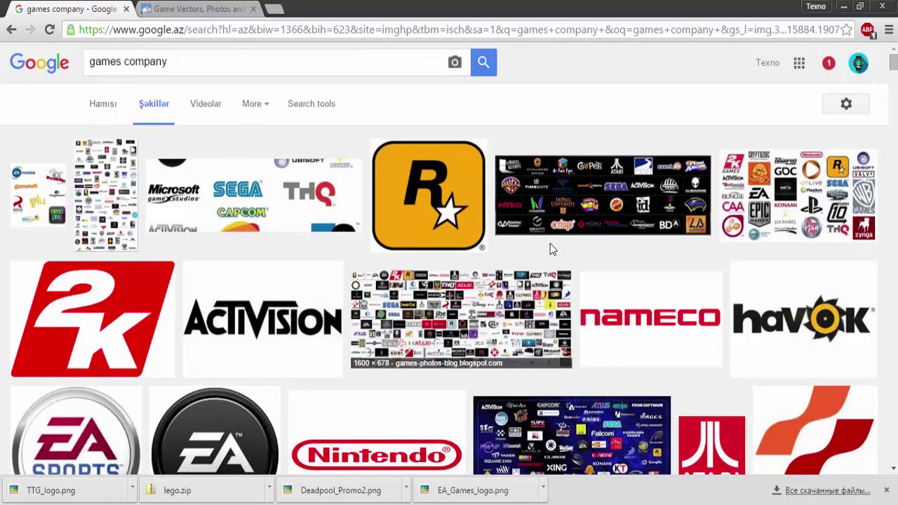
{"action": "scroll", "coordinate": [550, 246], "scroll_direction": "down", "scroll_amount": 2}
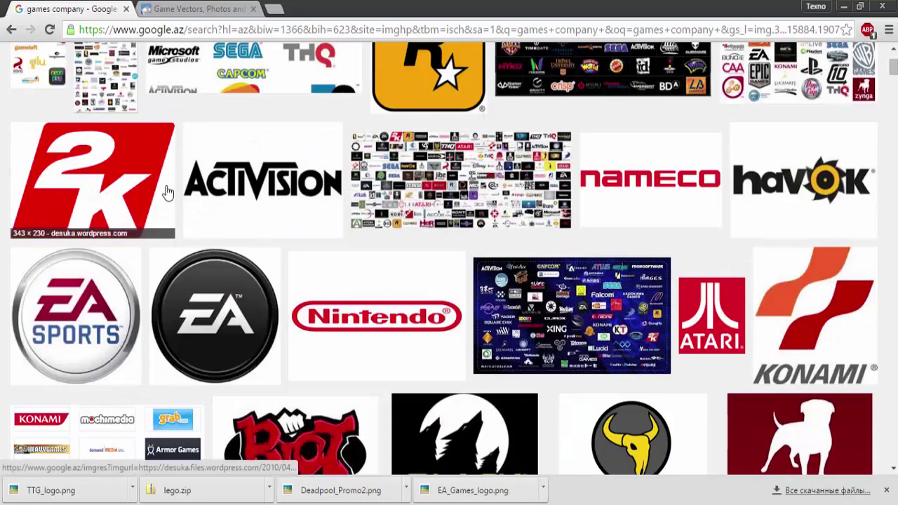
{"action": "scroll", "coordinate": [541, 257], "scroll_direction": "up", "scroll_amount": 2}
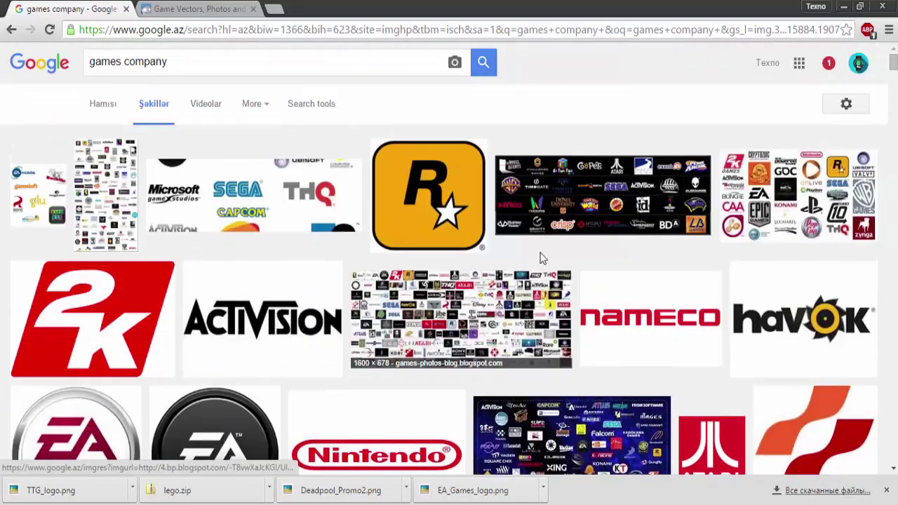
- Preview the Bohle collage, video games companies collage and Rockstar logo without saving
{"action": "left_click", "coordinate": [607, 185]}
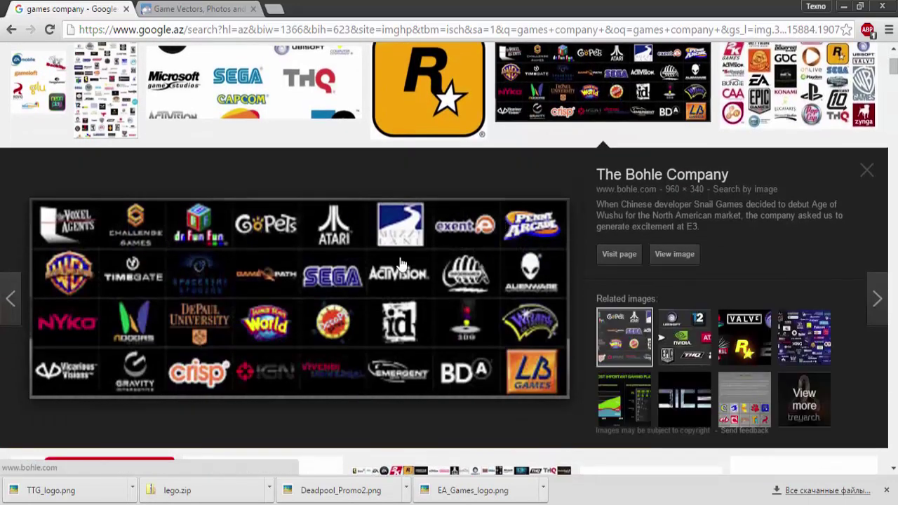
{"action": "scroll", "coordinate": [281, 206], "scroll_direction": "up", "scroll_amount": 1}
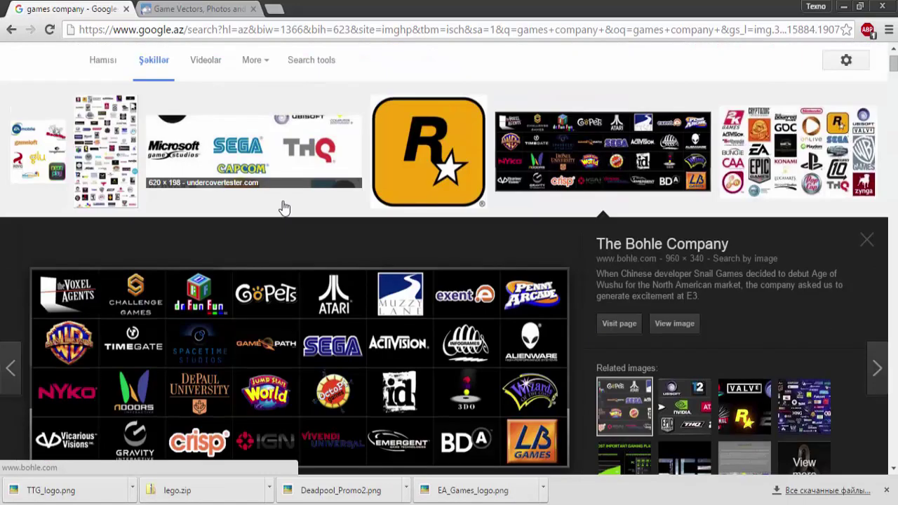
{"action": "left_click", "coordinate": [867, 240]}
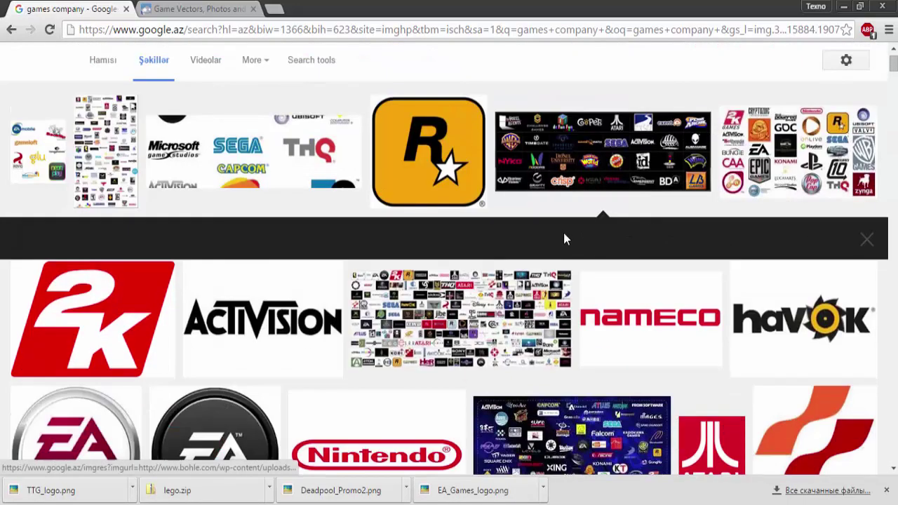
{"action": "scroll", "coordinate": [563, 233], "scroll_direction": "up", "scroll_amount": 1}
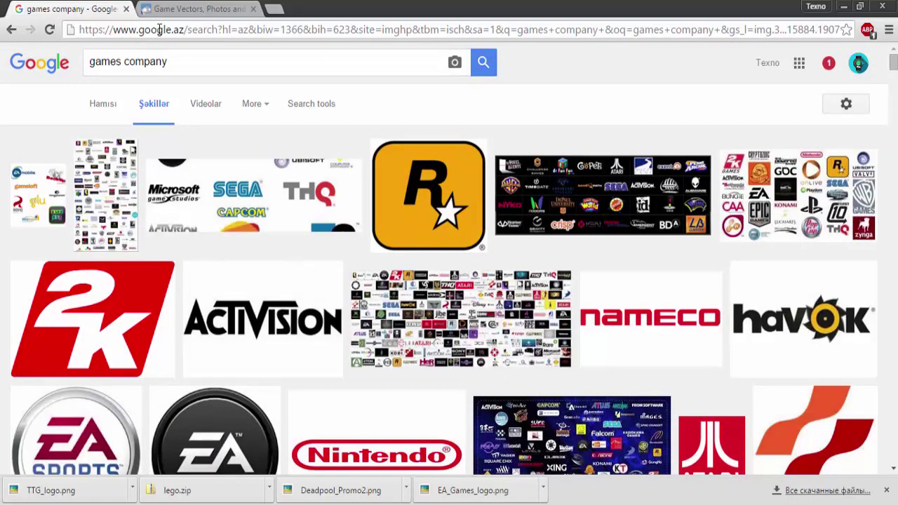
{"action": "left_click", "coordinate": [89, 172]}
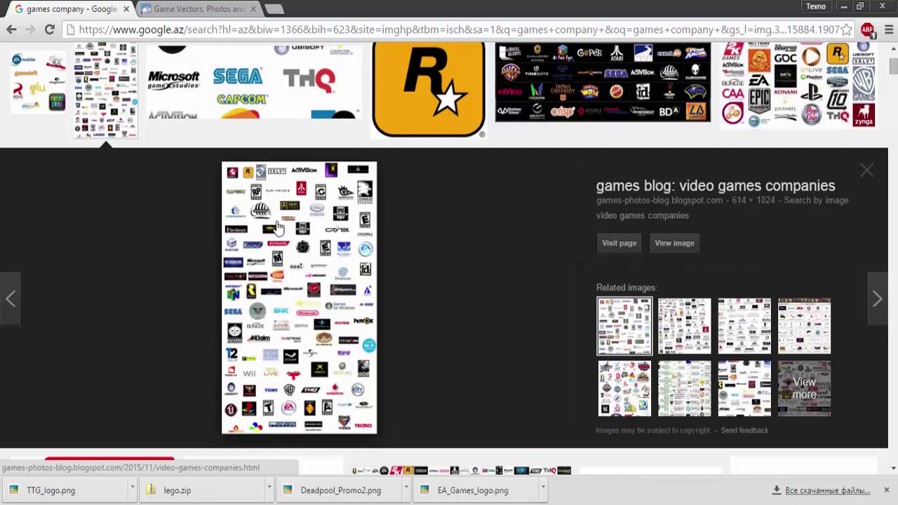
{"action": "scroll", "coordinate": [433, 204], "scroll_direction": "up", "scroll_amount": 2}
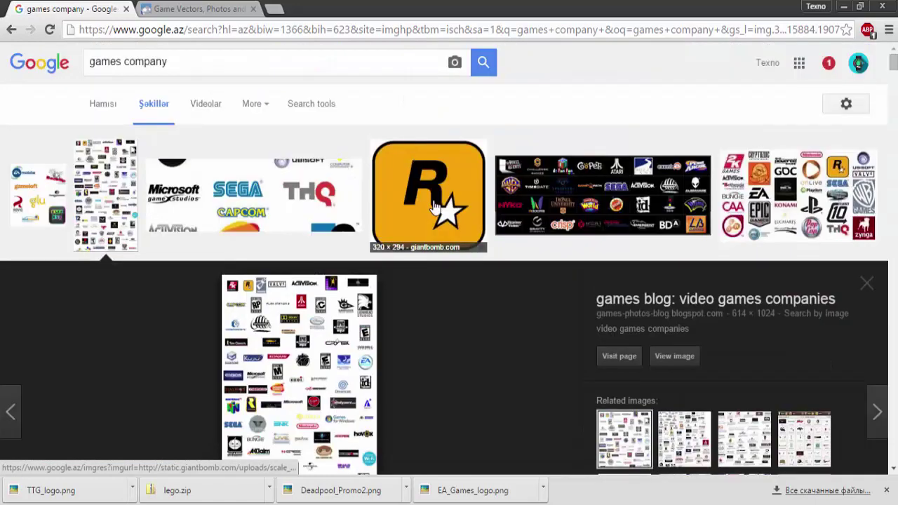
{"action": "left_click", "coordinate": [441, 210]}
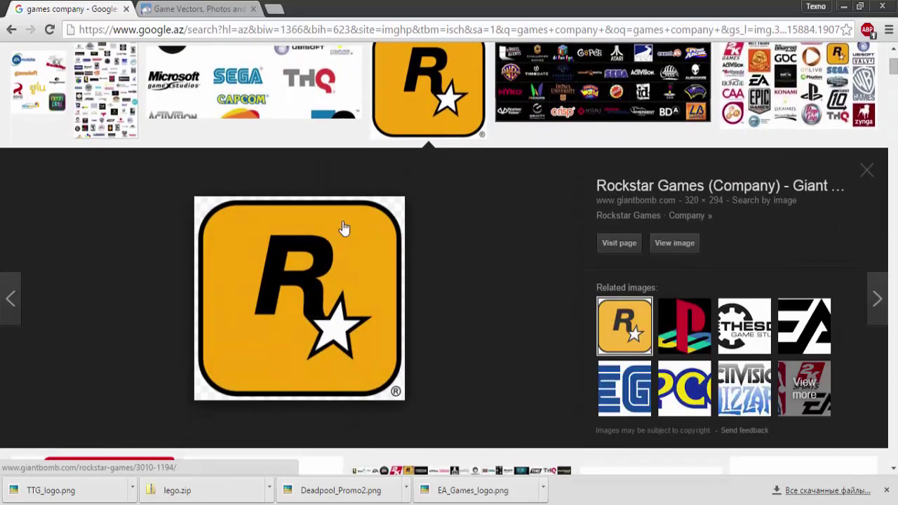
{"action": "right_click", "coordinate": [315, 316]}
{"action": "left_click", "coordinate": [562, 327]}
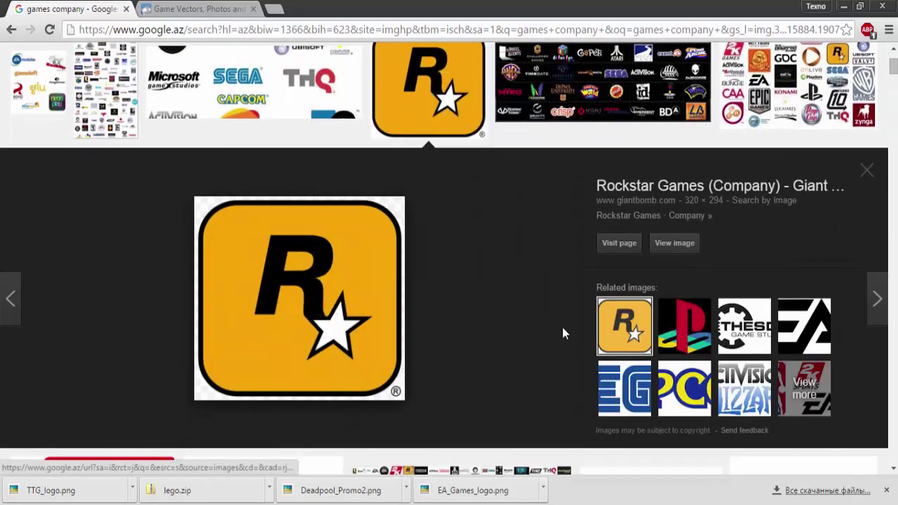
{"action": "left_click", "coordinate": [868, 173]}
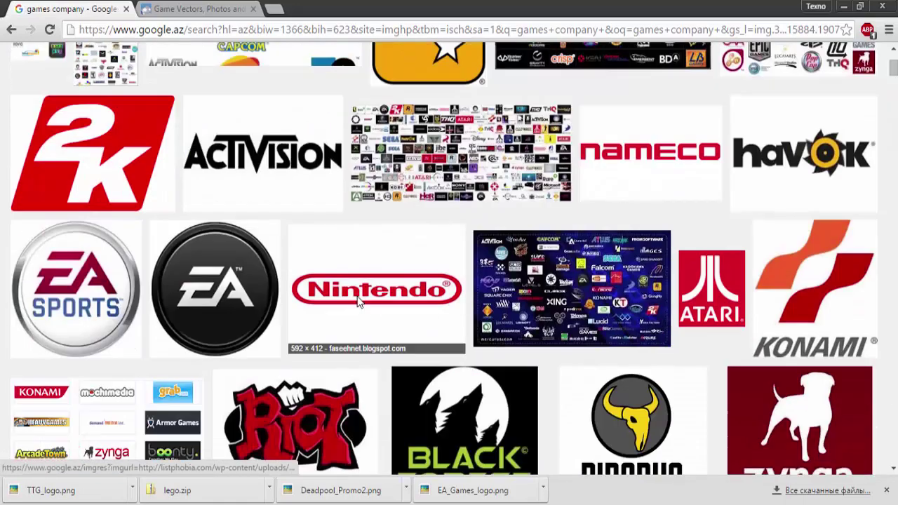
{"action": "scroll", "coordinate": [319, 257], "scroll_direction": "down", "scroll_amount": 2}
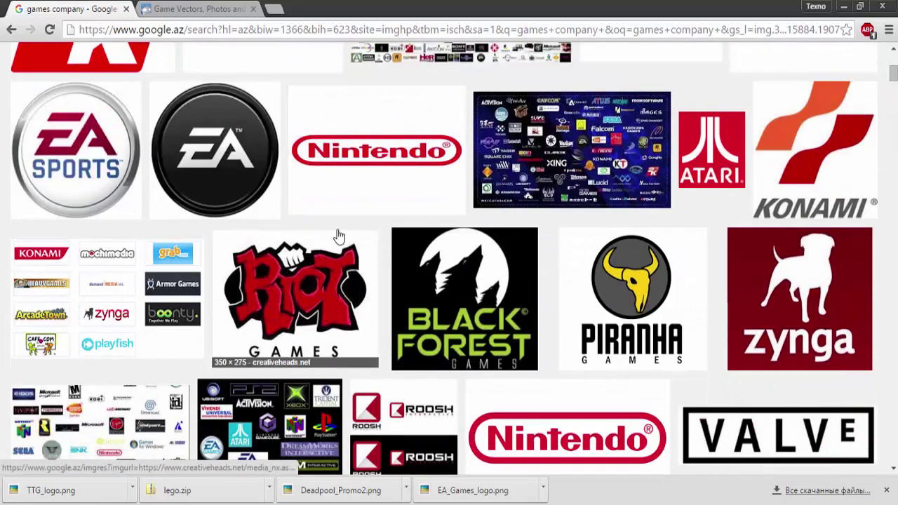
- Save the Atari logo to the desktop as atari-mobile-games.png
{"action": "left_click", "coordinate": [733, 144]}
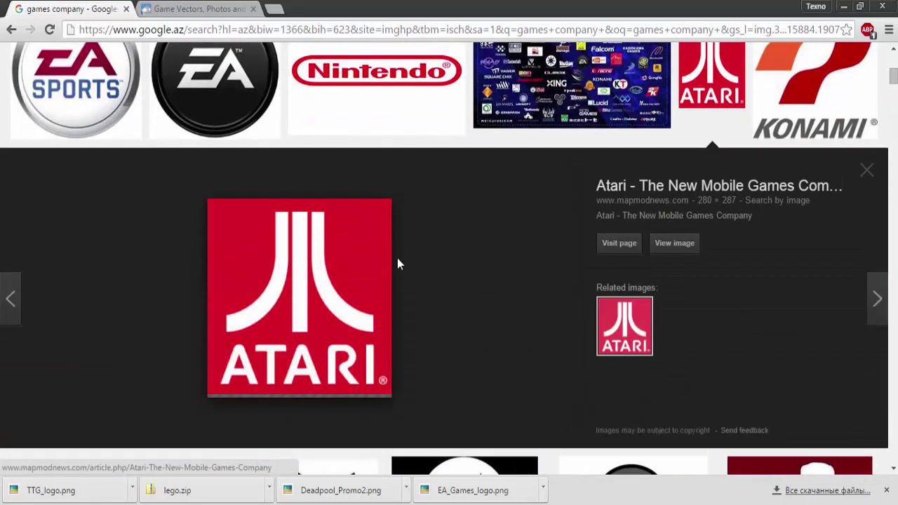
{"action": "right_click", "coordinate": [293, 254]}
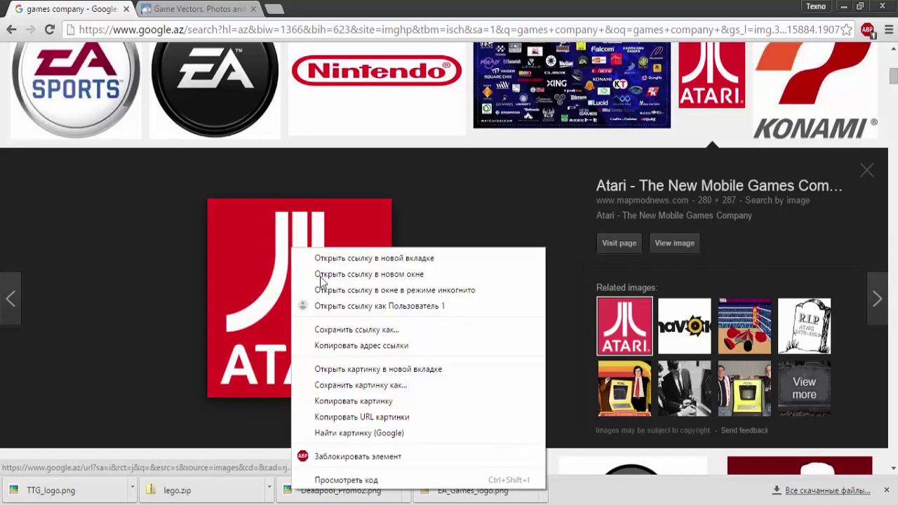
{"action": "left_click", "coordinate": [344, 385]}
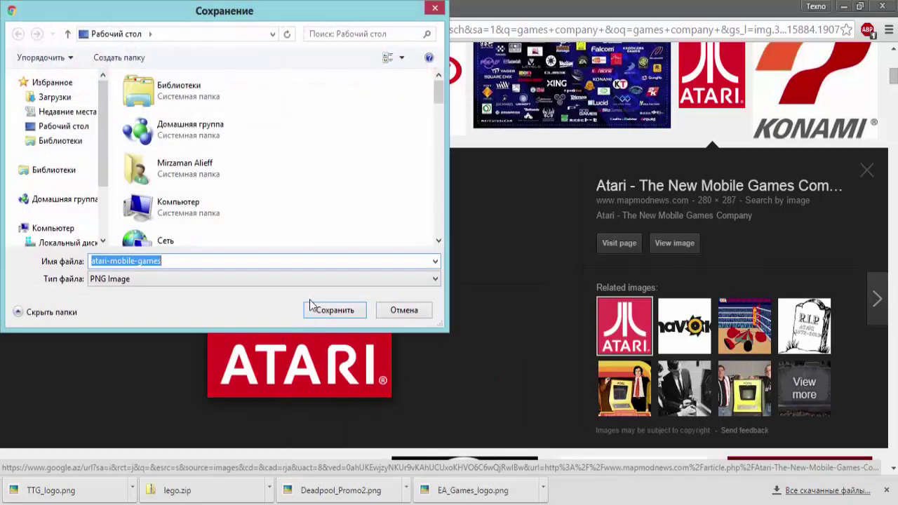
{"action": "left_click", "coordinate": [316, 307]}
{"action": "left_click", "coordinate": [869, 182]}
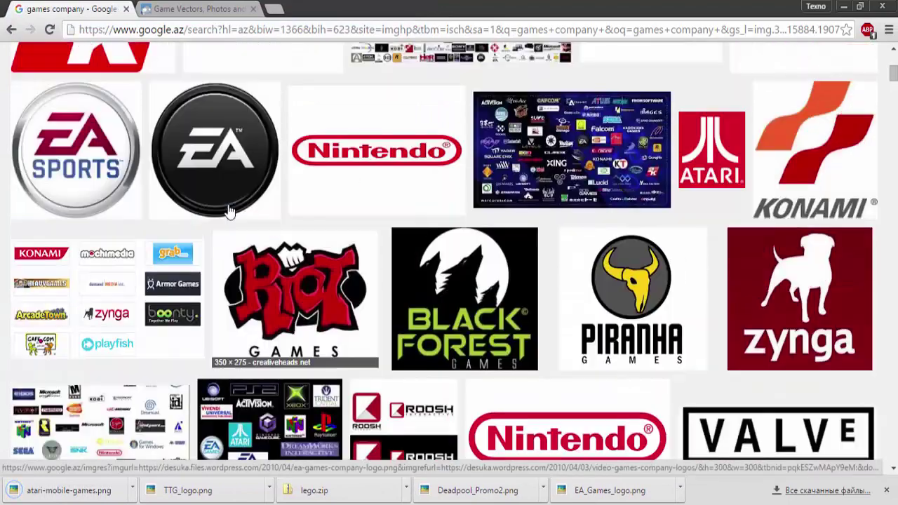
{"action": "scroll", "coordinate": [226, 210], "scroll_direction": "up", "scroll_amount": 4}
{"action": "scroll", "coordinate": [239, 294], "scroll_direction": "down", "scroll_amount": 1}
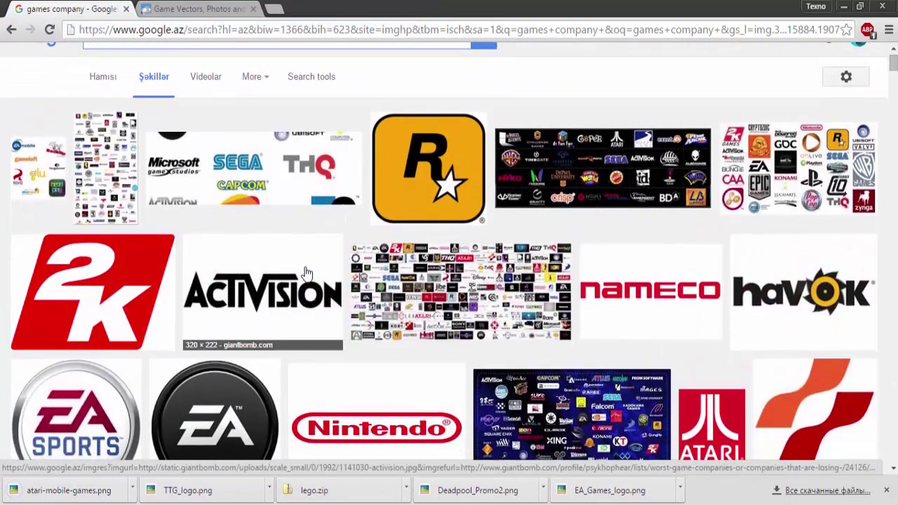
- Save the 2K logo image to the desktop
{"action": "left_click", "coordinate": [150, 263]}
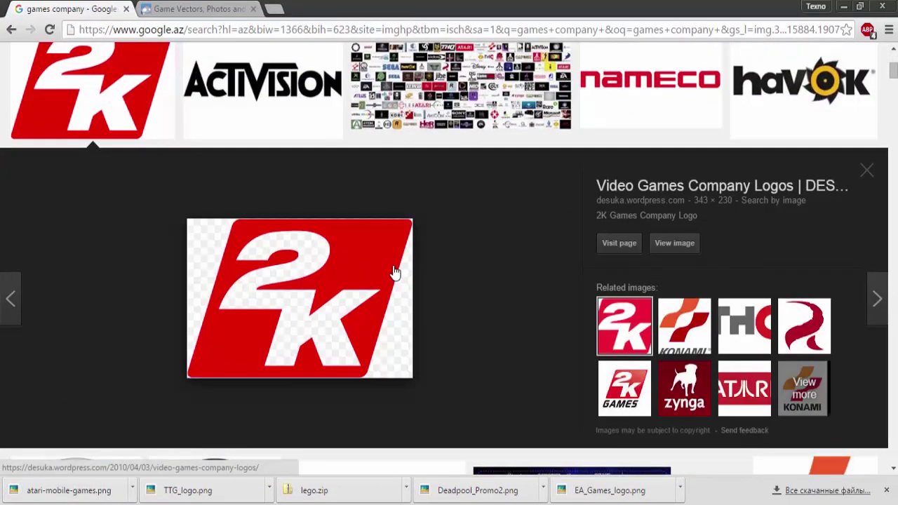
{"action": "right_click", "coordinate": [360, 273]}
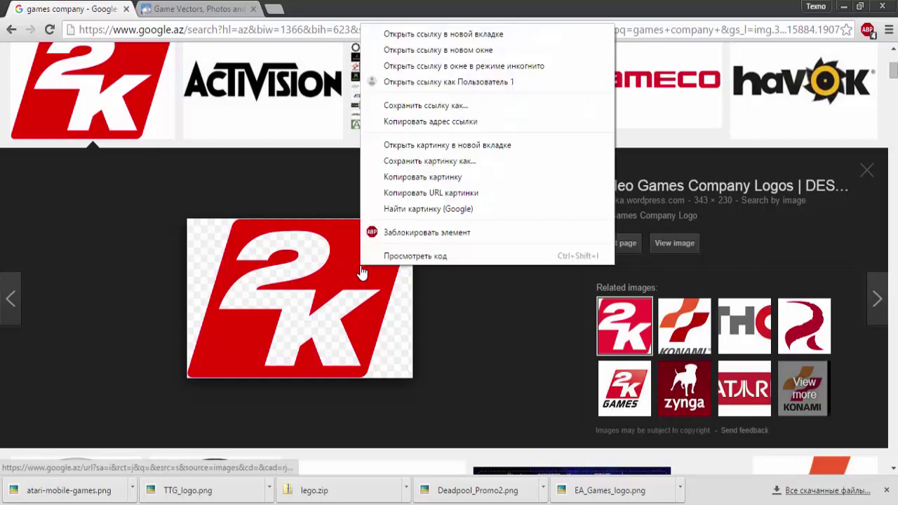
{"action": "left_click", "coordinate": [393, 162]}
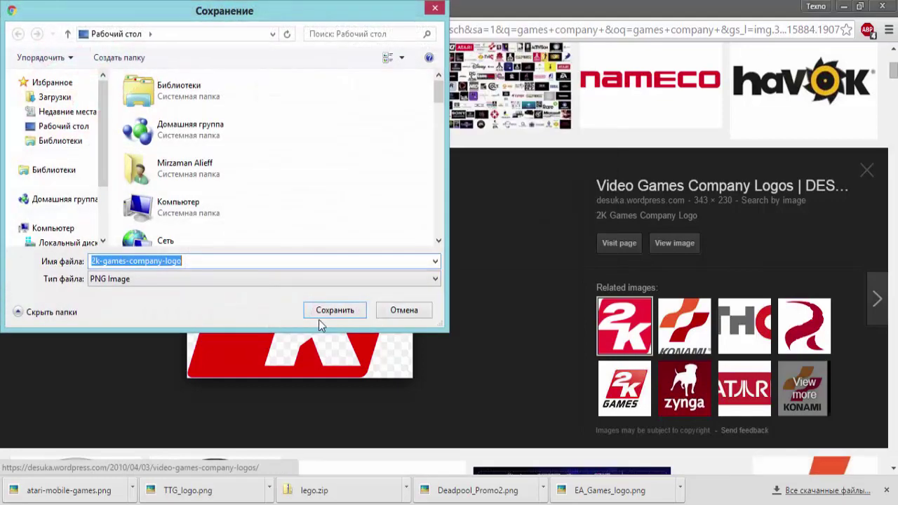
{"action": "left_click", "coordinate": [319, 319]}
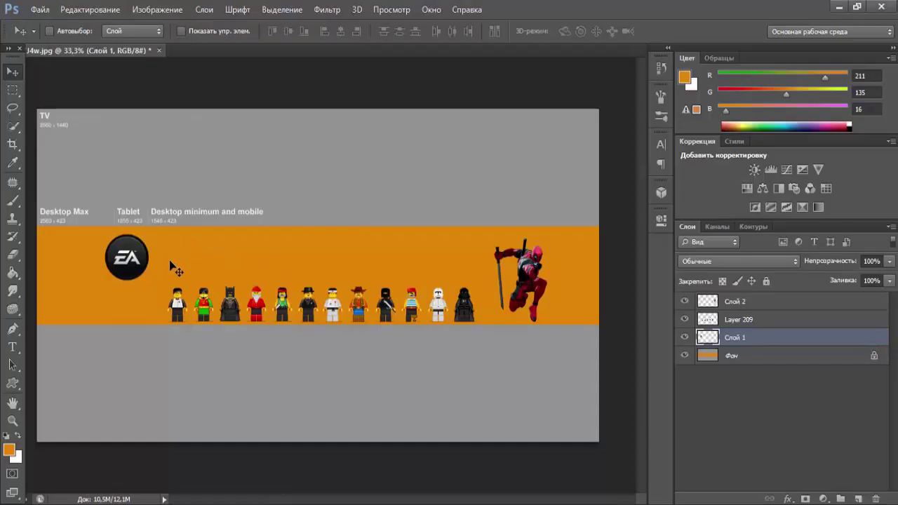
- Open the 2K, Atari and TTG_logo PNGs from the Desktop, accepting the colour profile prompts
{"action": "key", "text": "ctrl+o"}
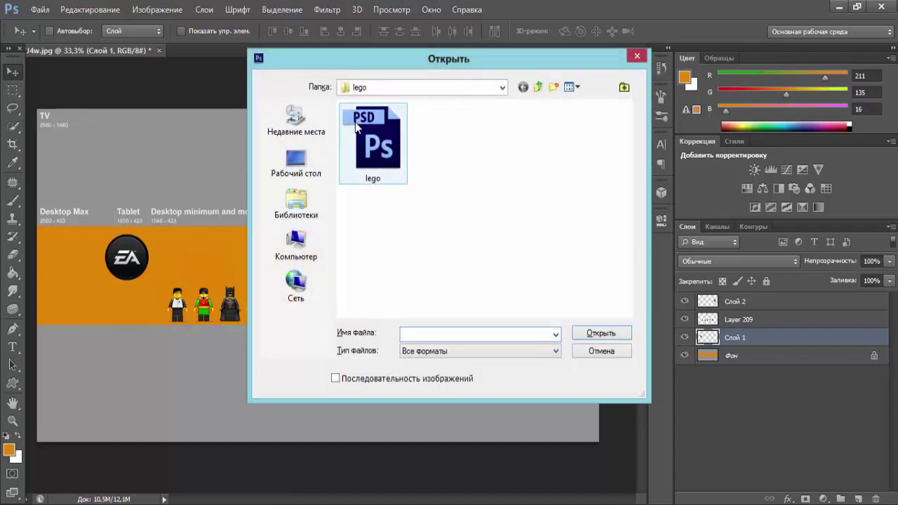
{"action": "left_click", "coordinate": [308, 160]}
{"action": "left_click", "coordinate": [481, 183]}
{"action": "left_click", "coordinate": [464, 156], "text": "ctrl"}
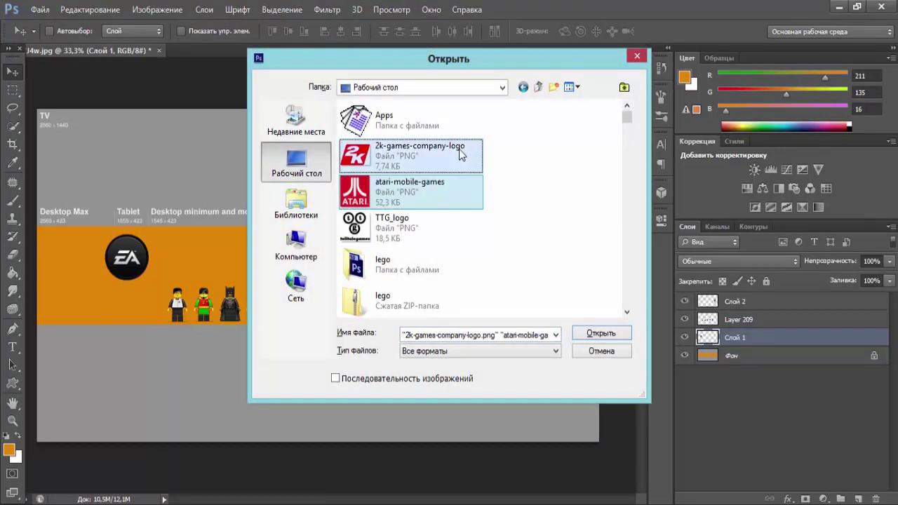
{"action": "left_click", "coordinate": [452, 223], "text": "ctrl"}
{"action": "left_click", "coordinate": [580, 328]}
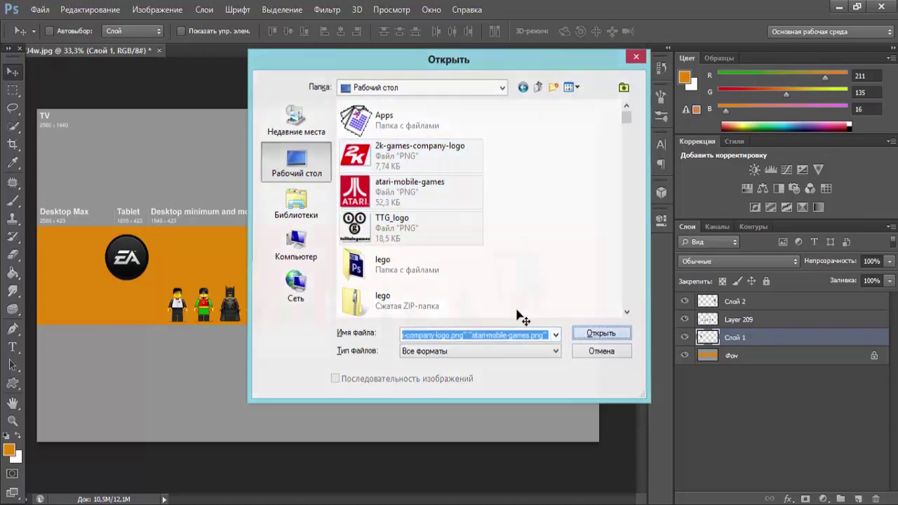
{"action": "left_click", "coordinate": [474, 275]}
{"action": "left_click", "coordinate": [473, 275]}
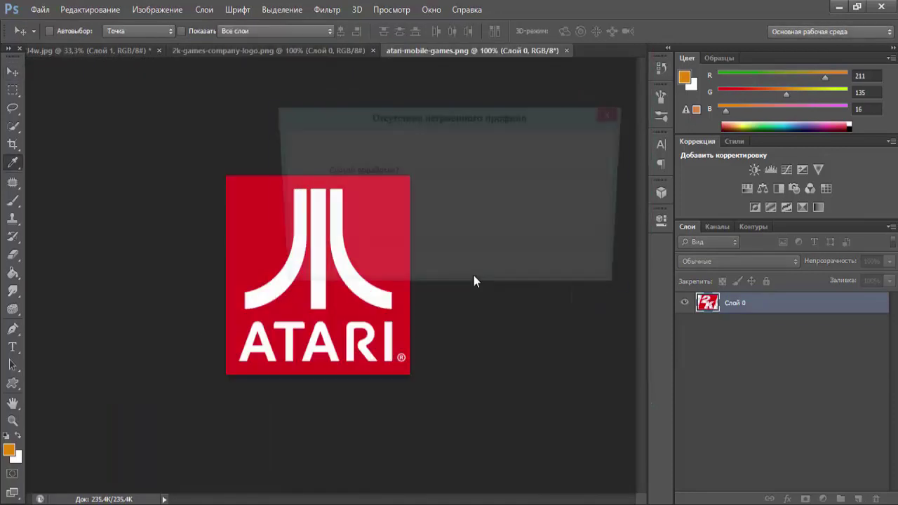
{"action": "key", "text": "Return"}
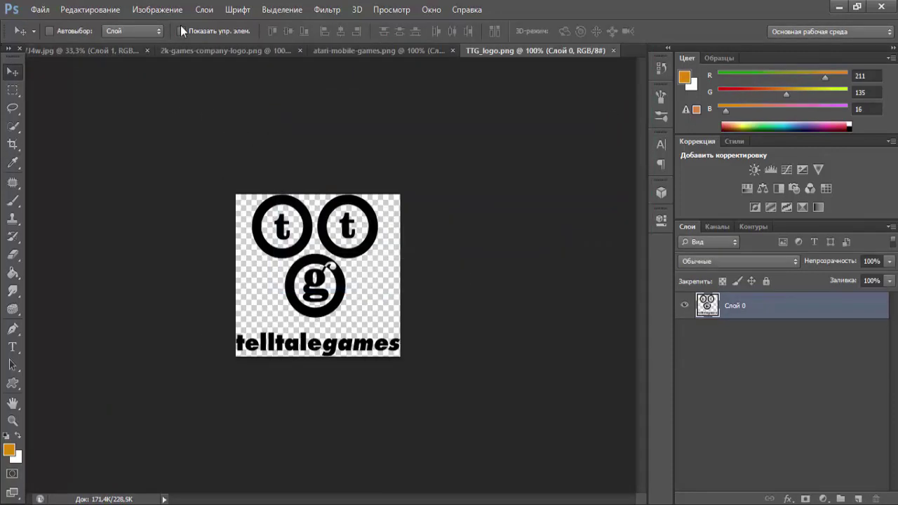
- Drag the Telltale Games, 2K and Atari logos onto the banner, 2K below the EA logo
{"action": "left_click_drag", "start_coordinate": [319, 245], "coordinate": [232, 257]}
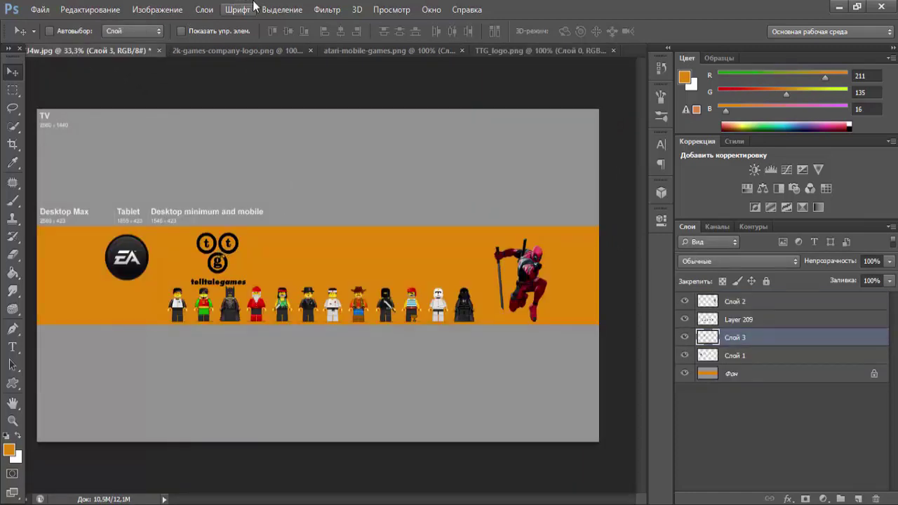
{"action": "left_click", "coordinate": [242, 51]}
{"action": "left_click_drag", "start_coordinate": [292, 231], "coordinate": [49, 257]}
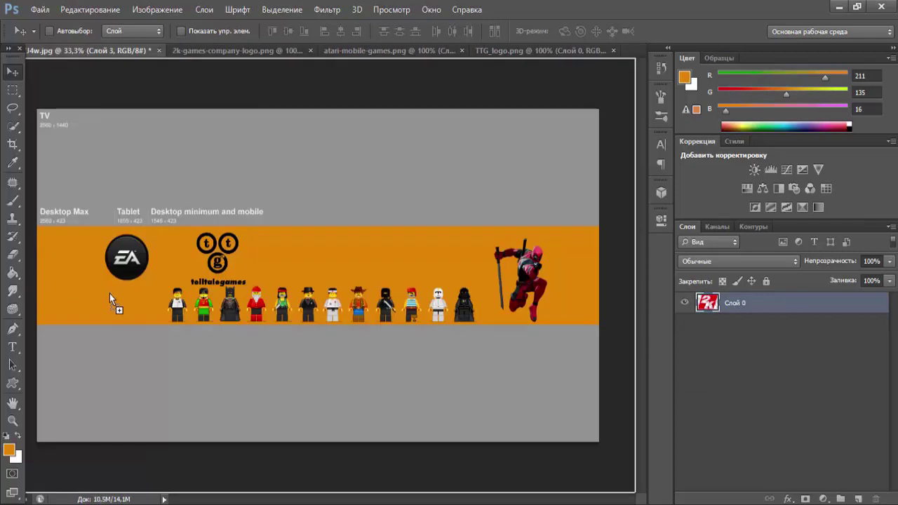
{"action": "left_click_drag", "start_coordinate": [110, 295], "coordinate": [110, 295]}
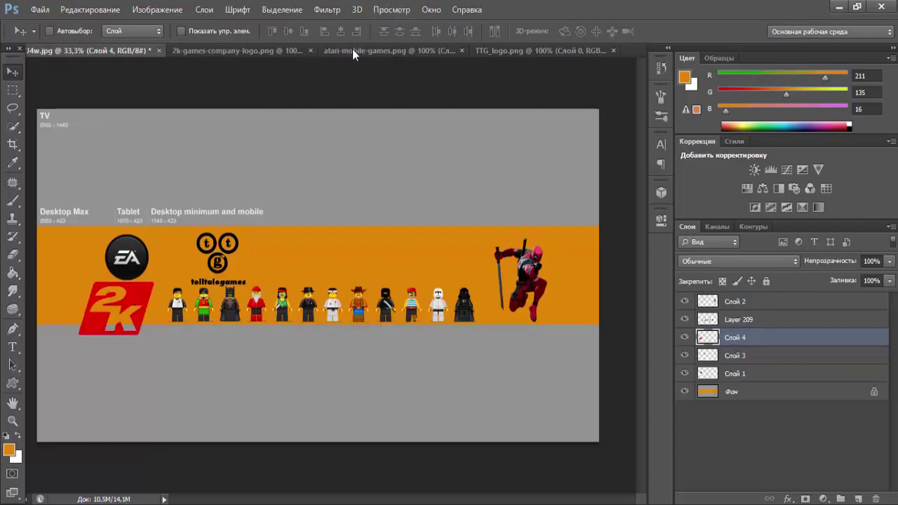
{"action": "left_click", "coordinate": [352, 52]}
{"action": "mouse_move", "coordinate": [263, 235]}
{"action": "left_mouse_down"}
{"action": "mouse_move", "coordinate": [82, 52]}
{"action": "mouse_move", "coordinate": [317, 243]}
{"action": "left_mouse_up"}
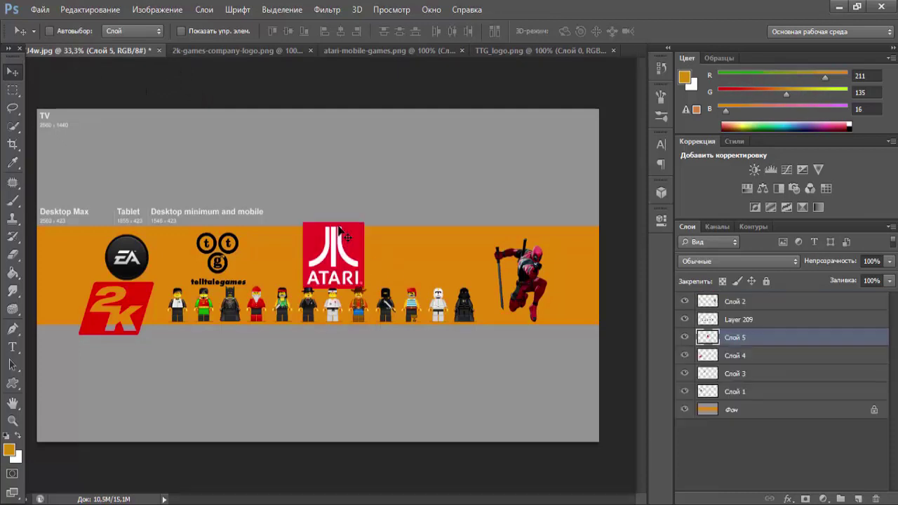
- Close the 2K, Atari and Telltale logo documents
{"action": "left_click", "coordinate": [309, 51]}
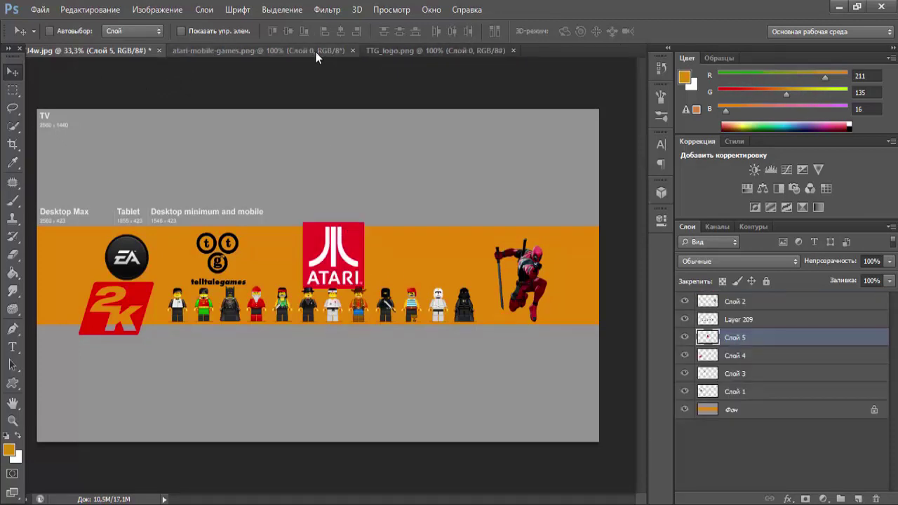
{"action": "left_click", "coordinate": [351, 50]}
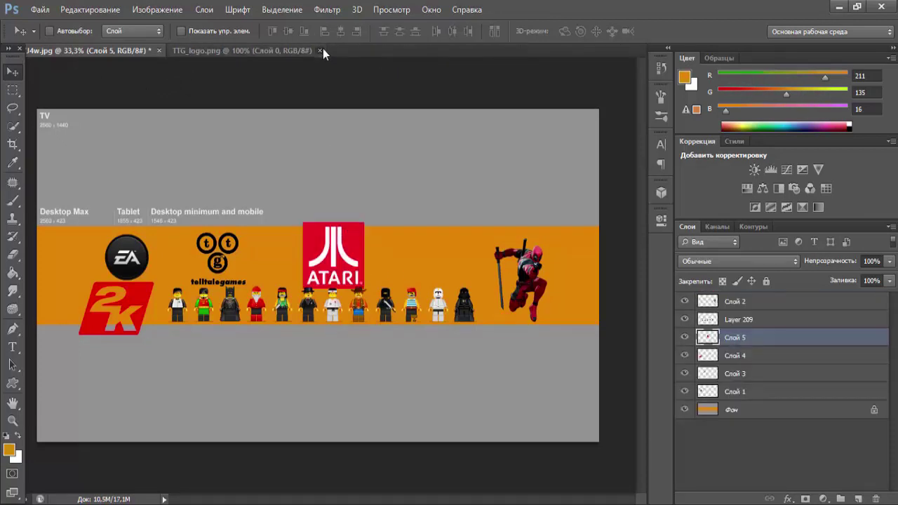
{"action": "left_click", "coordinate": [323, 50]}
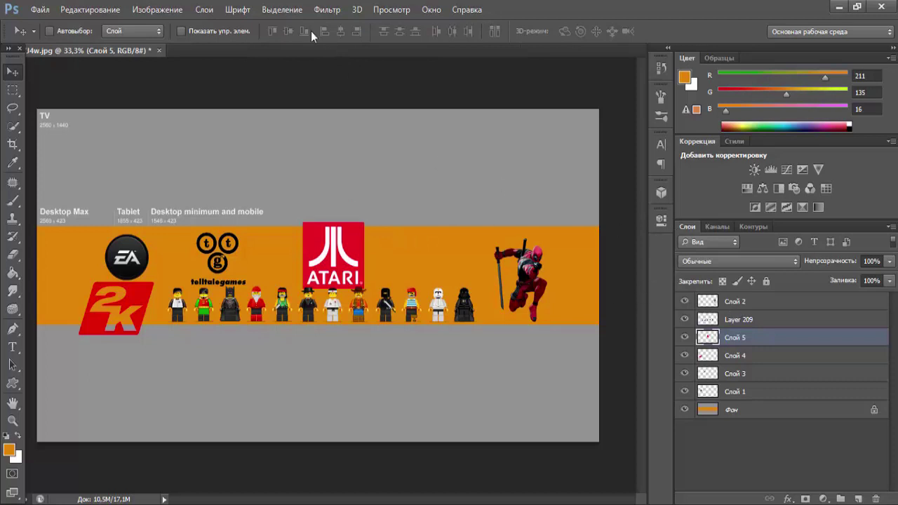
- Shrink the Atari logo to about half and the 2K logo to 71.5% at the band's left edge
{"action": "left_click", "coordinate": [215, 33]}
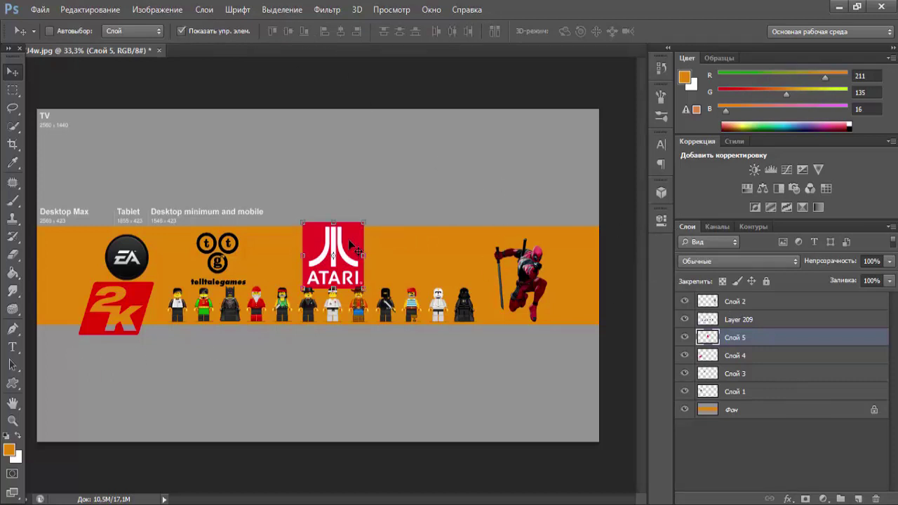
{"action": "mouse_move", "coordinate": [364, 221]}
{"action": "left_mouse_down"}
{"action": "mouse_move", "coordinate": [334, 254]}
{"action": "mouse_move", "coordinate": [459, 258]}
{"action": "mouse_move", "coordinate": [615, 243]}
{"action": "left_mouse_up"}
{"action": "key", "text": "Return"}
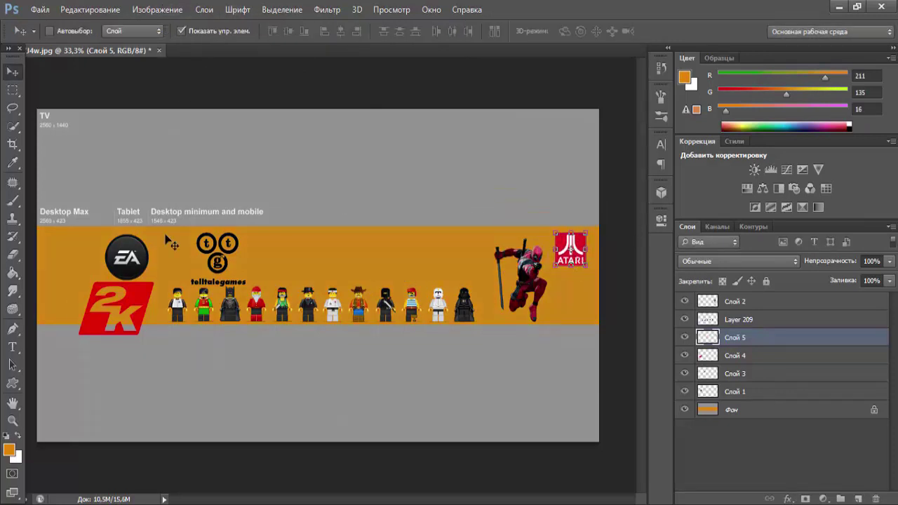
{"action": "left_click", "coordinate": [752, 362]}
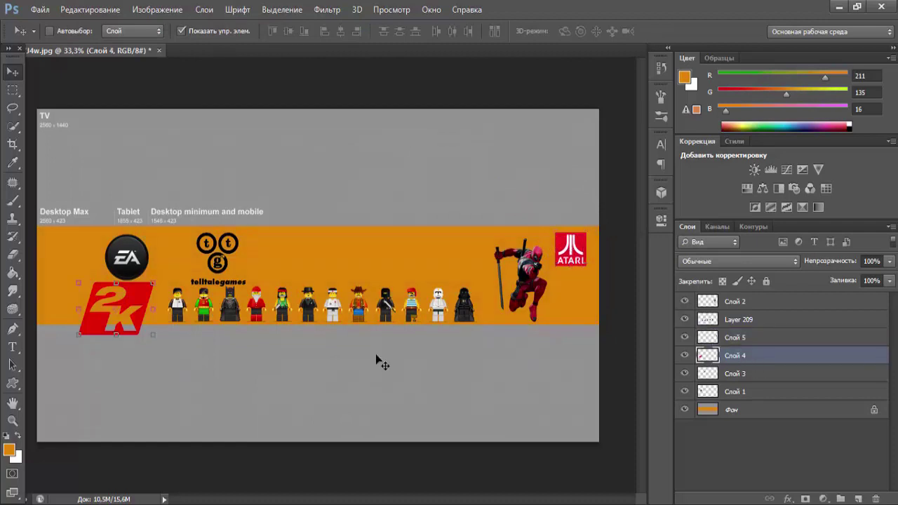
{"action": "left_click_drag", "start_coordinate": [150, 283], "coordinate": [92, 308]}
{"action": "key", "text": "Return"}
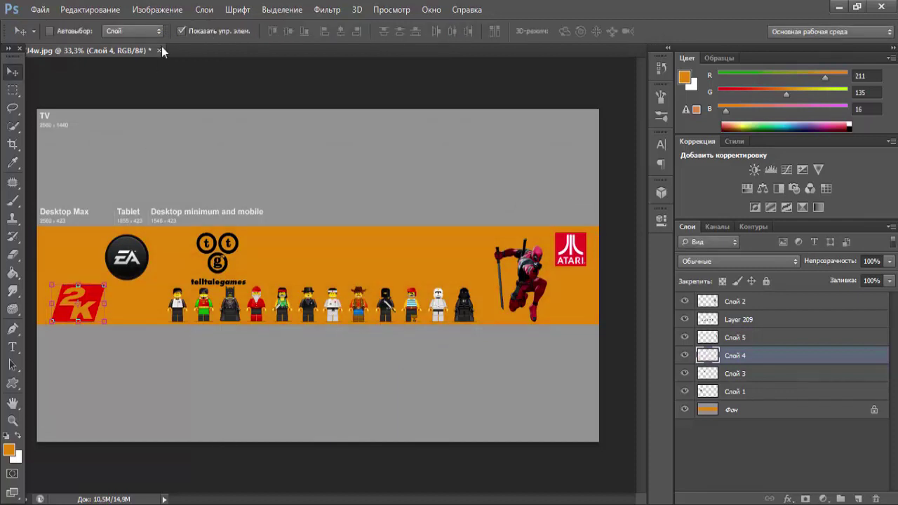
{"action": "left_click_drag", "start_coordinate": [83, 319], "coordinate": [68, 315]}
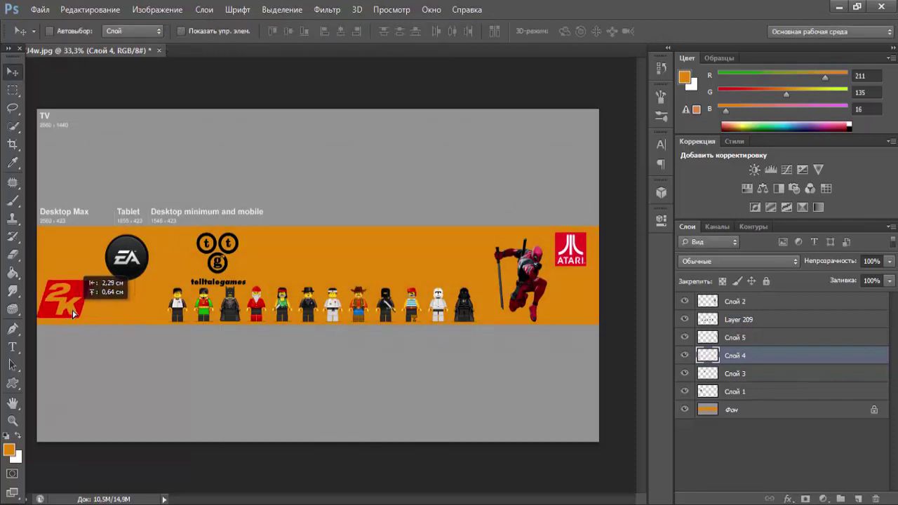
{"action": "left_click", "coordinate": [188, 32]}
- Resize the telltalegames logo to about 73.6% and place it far left above the 2K logo
{"action": "left_click", "coordinate": [745, 343]}
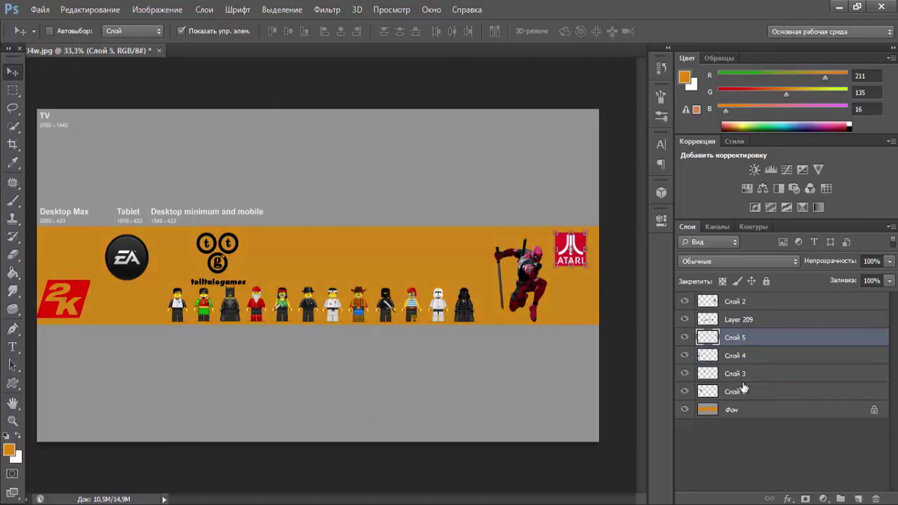
{"action": "left_click", "coordinate": [744, 301]}
{"action": "left_click", "coordinate": [751, 375]}
{"action": "left_click", "coordinate": [748, 393]}
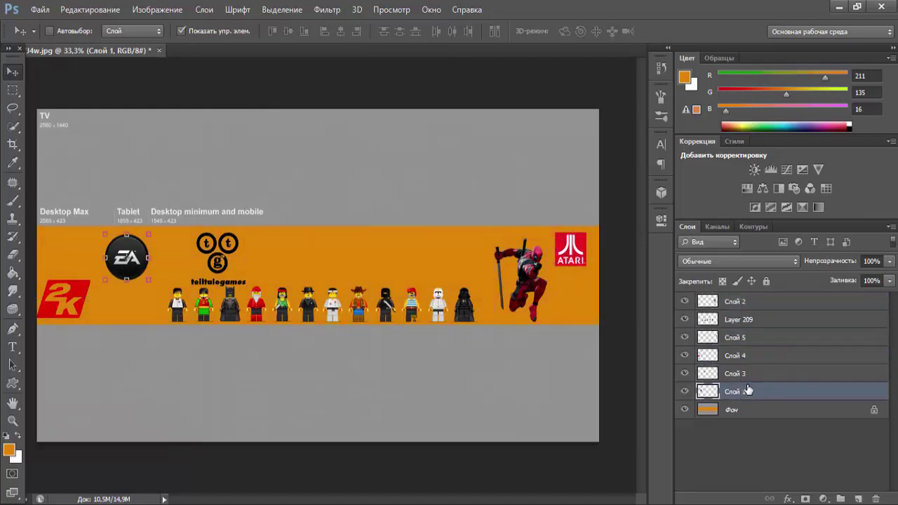
{"action": "left_click", "coordinate": [750, 380]}
{"action": "mouse_move", "coordinate": [239, 260]}
{"action": "left_mouse_down"}
{"action": "mouse_move", "coordinate": [257, 261]}
{"action": "mouse_move", "coordinate": [244, 248]}
{"action": "mouse_move", "coordinate": [102, 242]}
{"action": "mouse_move", "coordinate": [89, 261]}
{"action": "left_mouse_up"}
{"action": "key", "text": "Return"}
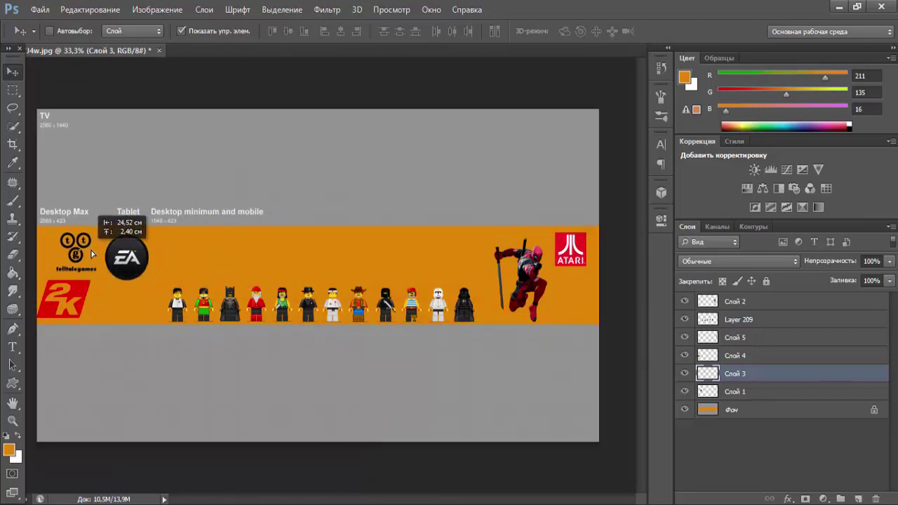
{"action": "left_click_drag", "start_coordinate": [88, 261], "coordinate": [84, 253]}
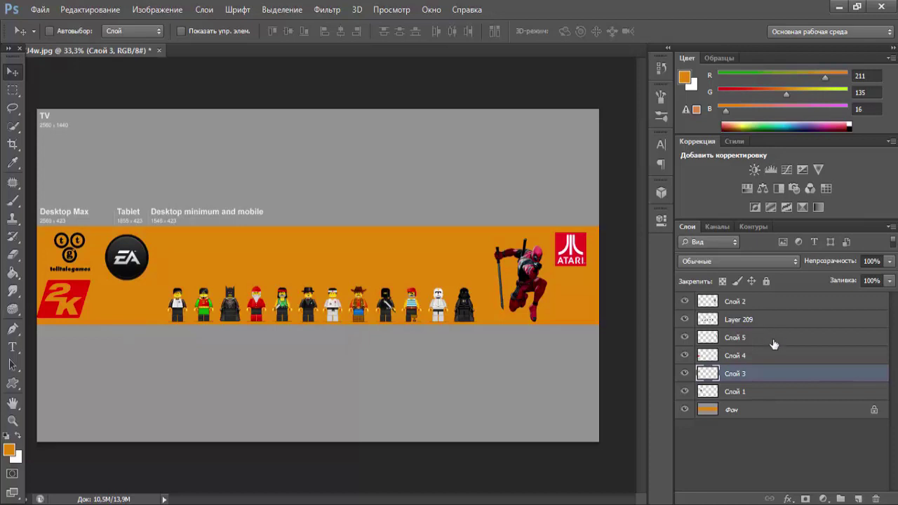
- Nudge the 2K logo slightly right with two arrow-key presses
{"action": "left_click", "coordinate": [763, 360]}
{"action": "key", "text": "Right"}
{"action": "key", "text": "Right"}
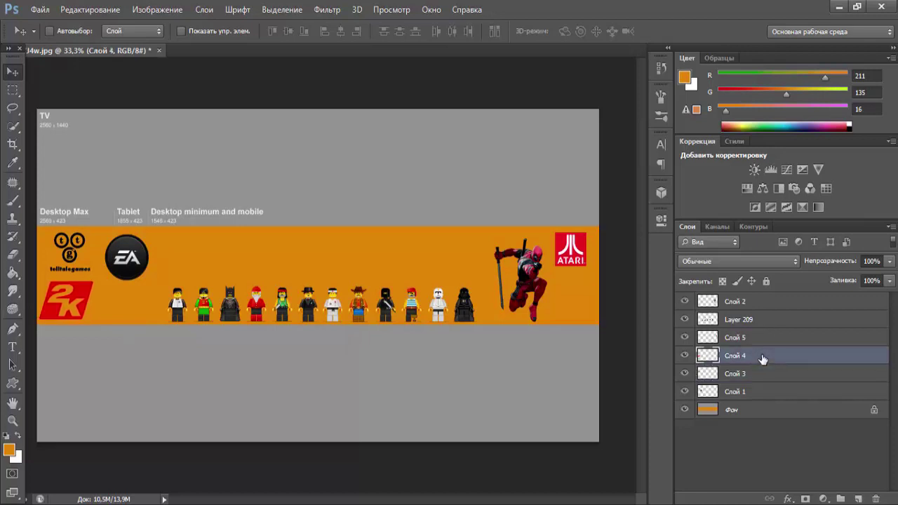
{"action": "key", "text": "Right"}
{"action": "key", "text": "Right"}
{"action": "key", "text": "Right"}
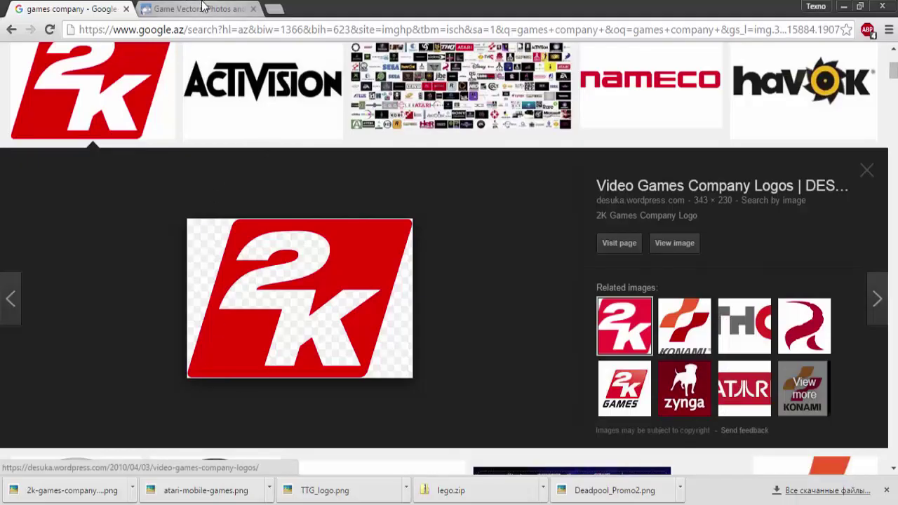
- Download the Super Nintendo game controller PSD zip from Freepik, then close the Freepik tab
{"action": "left_click", "coordinate": [202, 8]}
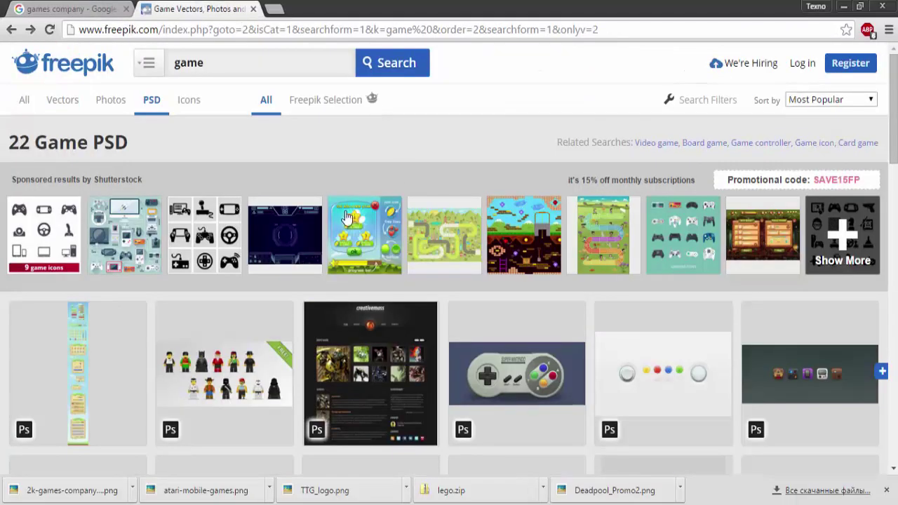
{"action": "scroll", "coordinate": [421, 246], "scroll_direction": "down", "scroll_amount": 3}
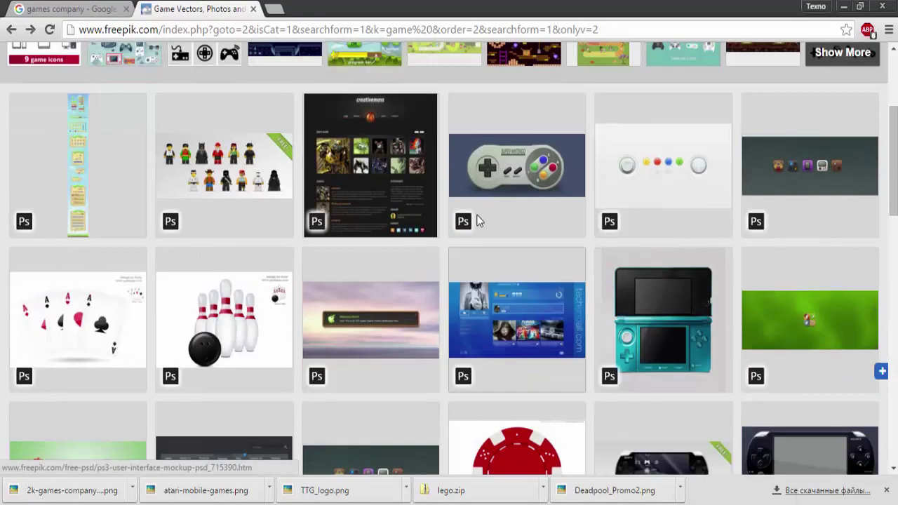
{"action": "left_click", "coordinate": [484, 210]}
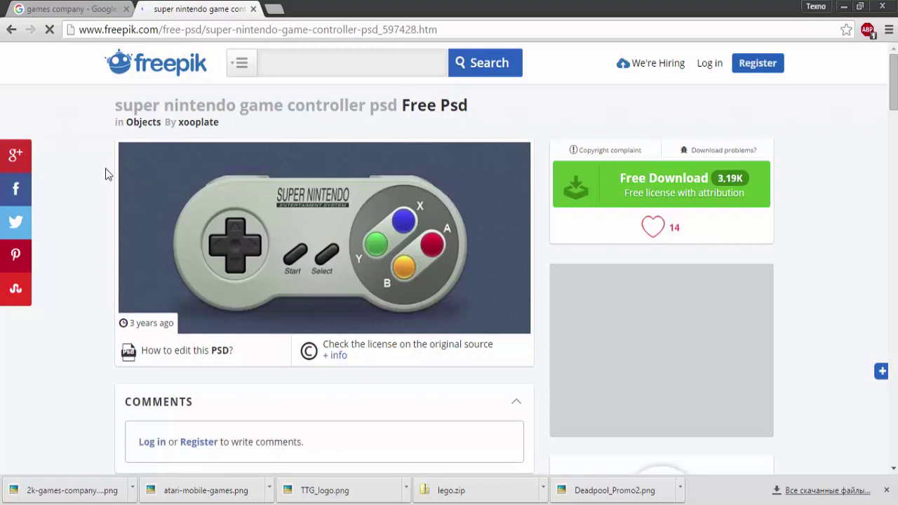
{"action": "scroll", "coordinate": [162, 144], "scroll_direction": "down", "scroll_amount": 1}
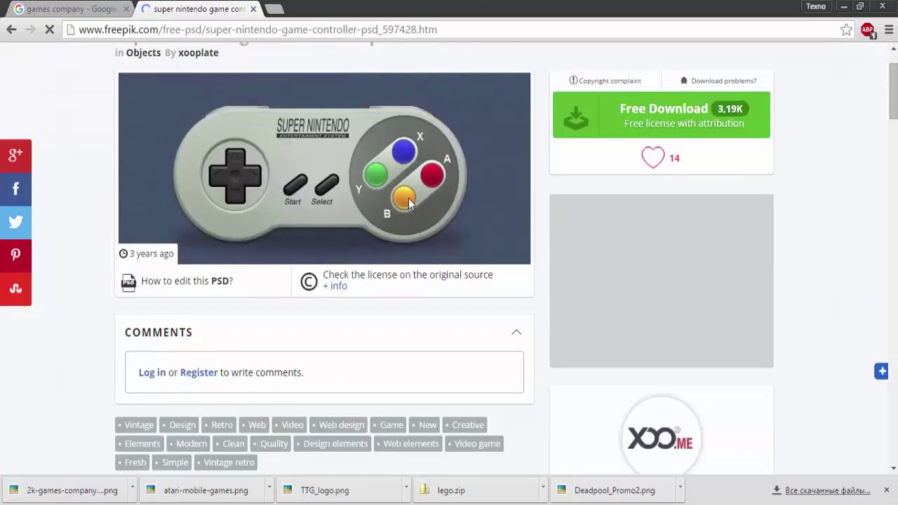
{"action": "left_click", "coordinate": [635, 115]}
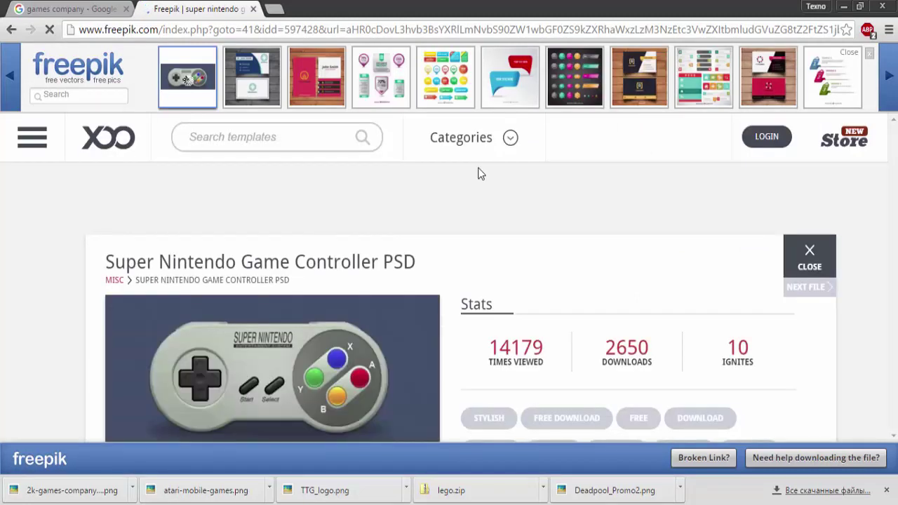
{"action": "scroll", "coordinate": [536, 214], "scroll_direction": "down", "scroll_amount": 2}
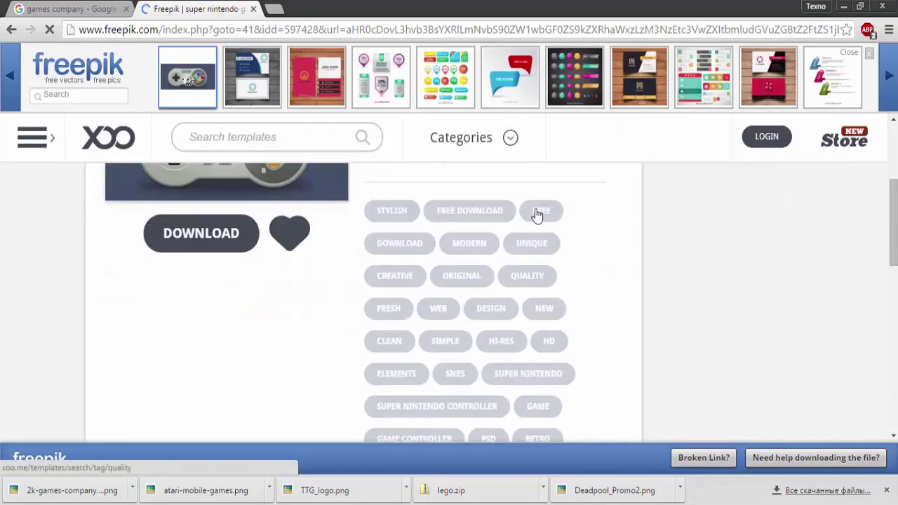
{"action": "left_click", "coordinate": [202, 236]}
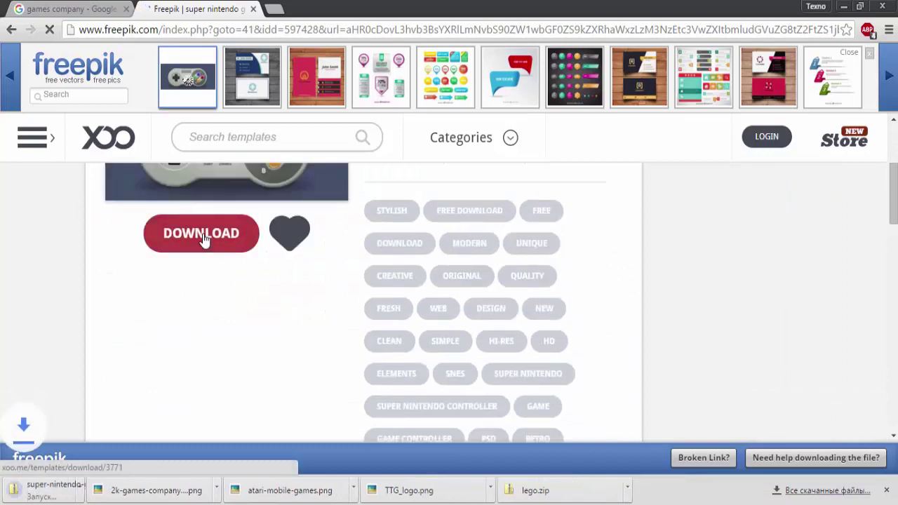
{"action": "left_click", "coordinate": [254, 9]}
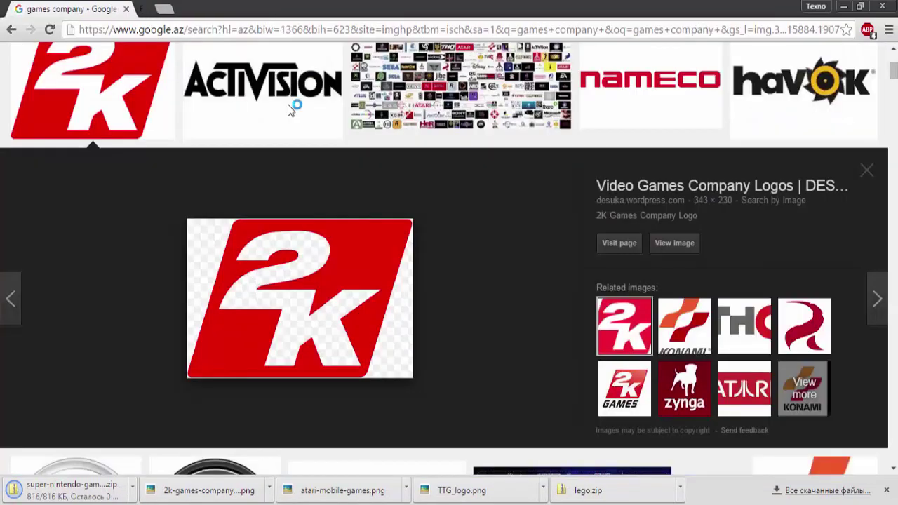
- Extract the controller zip into a super-nintendo-game-controller-psd folder on the Desktop
{"action": "left_click", "coordinate": [113, 490]}
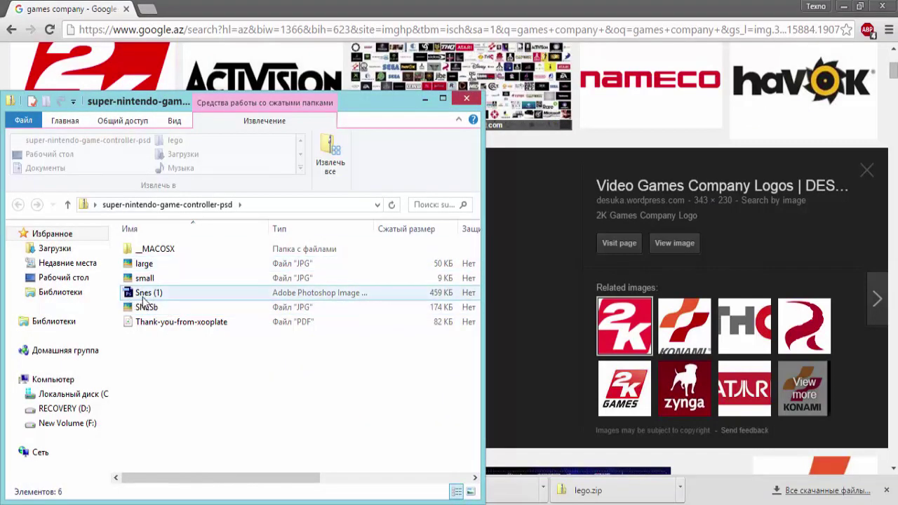
{"action": "left_click", "coordinate": [68, 205]}
{"action": "right_click", "coordinate": [353, 415]}
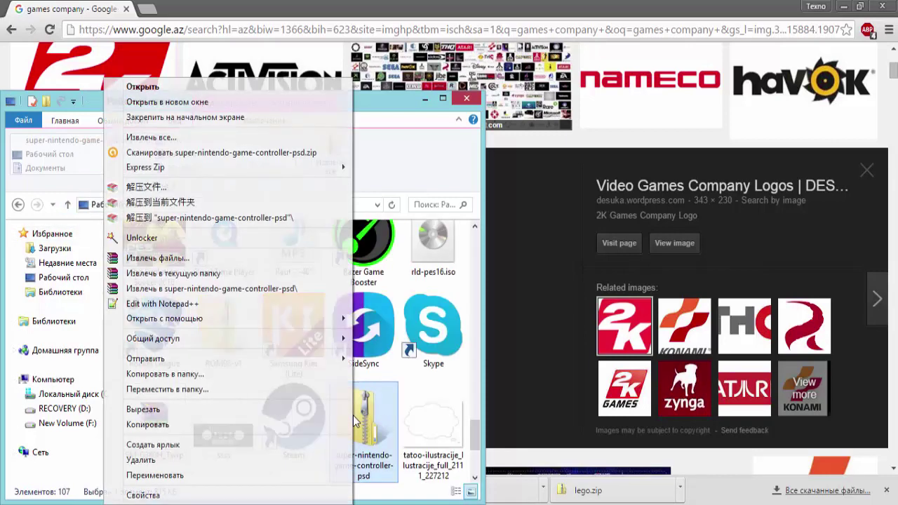
{"action": "left_click", "coordinate": [195, 136]}
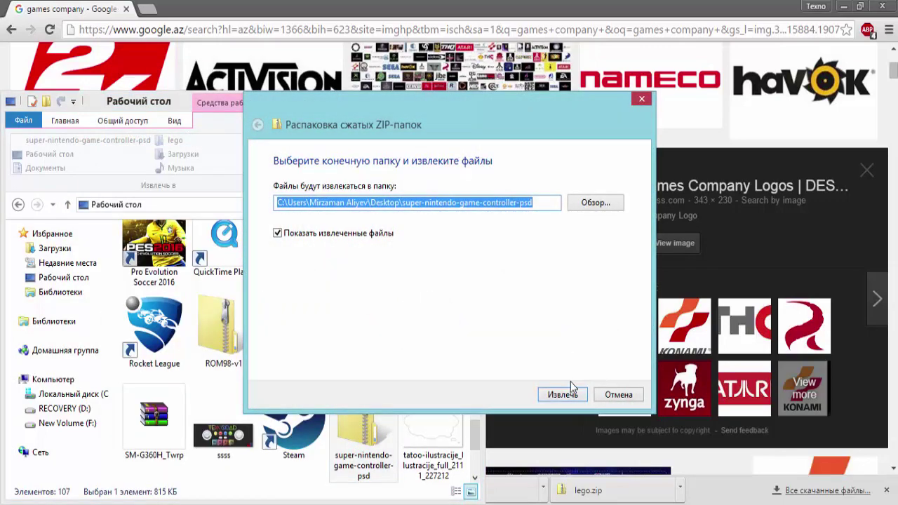
{"action": "left_click", "coordinate": [565, 390]}
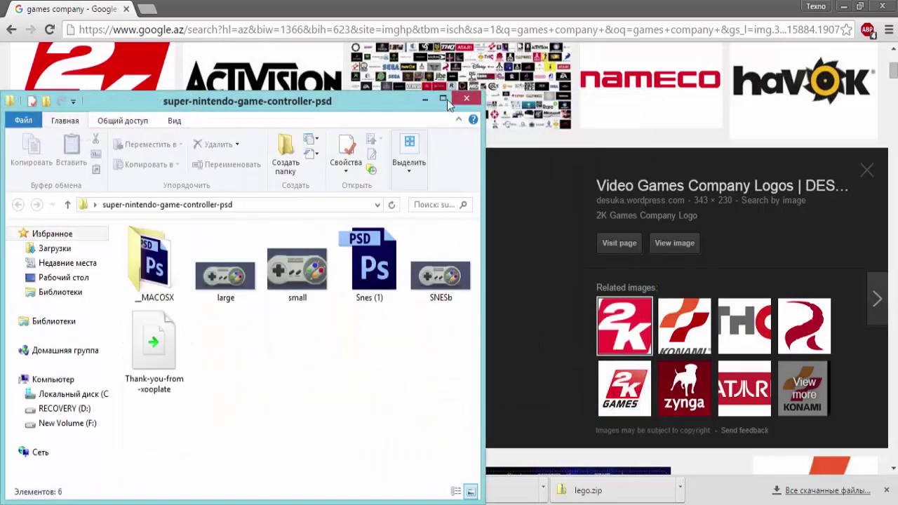
- Close the Explorer windows and the 2K logo preview, returning to Photoshop
{"action": "left_click", "coordinate": [463, 100]}
{"action": "left_click", "coordinate": [457, 96]}
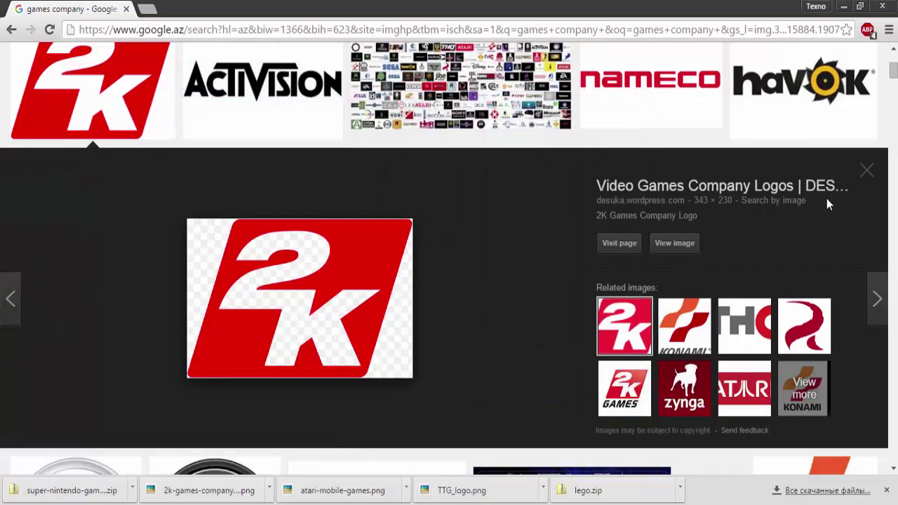
{"action": "left_click", "coordinate": [868, 170]}
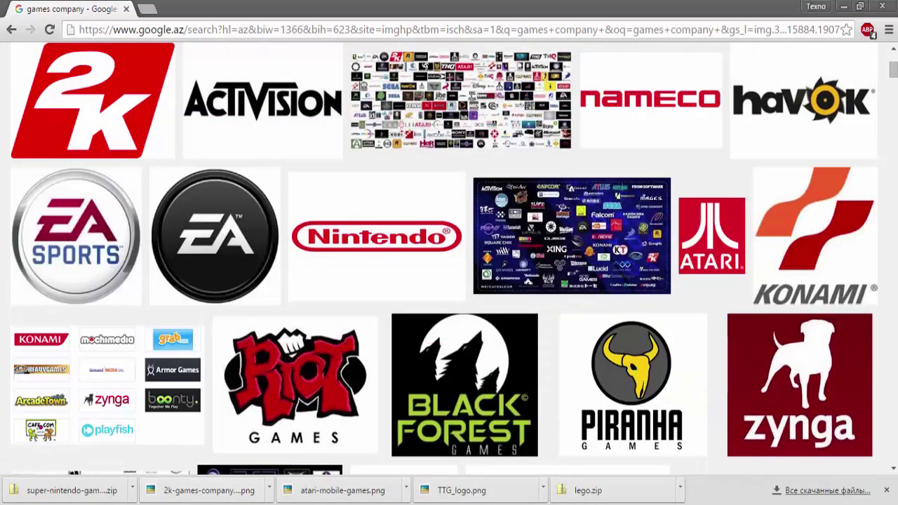
{"action": "key", "text": "alt+Tab"}
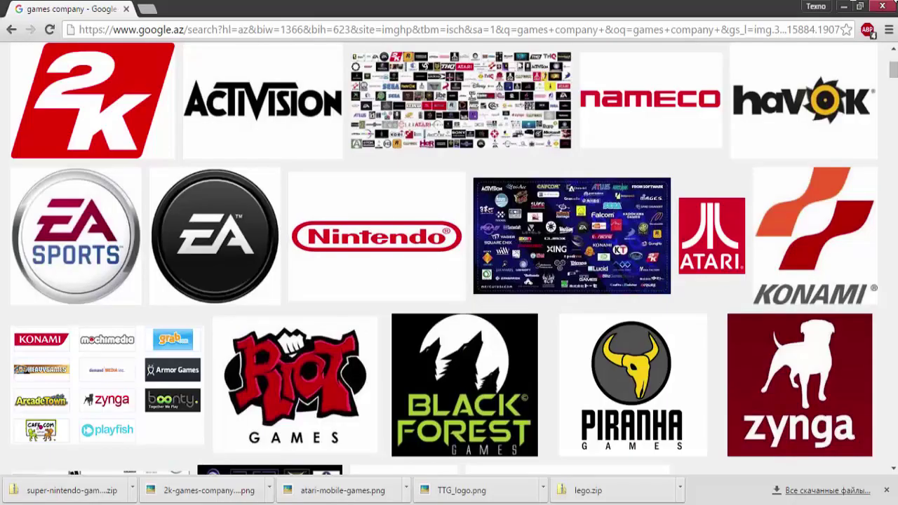
{"action": "key", "text": "alt+Tab"}
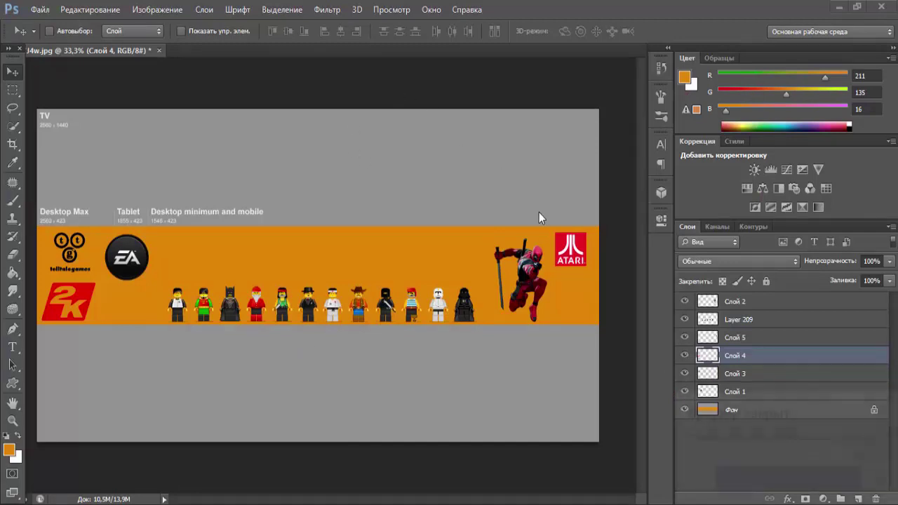
- Open Snes (1).psd from the controller folder, accepting the colour profile and missing font warnings
{"action": "left_click", "coordinate": [890, 377]}
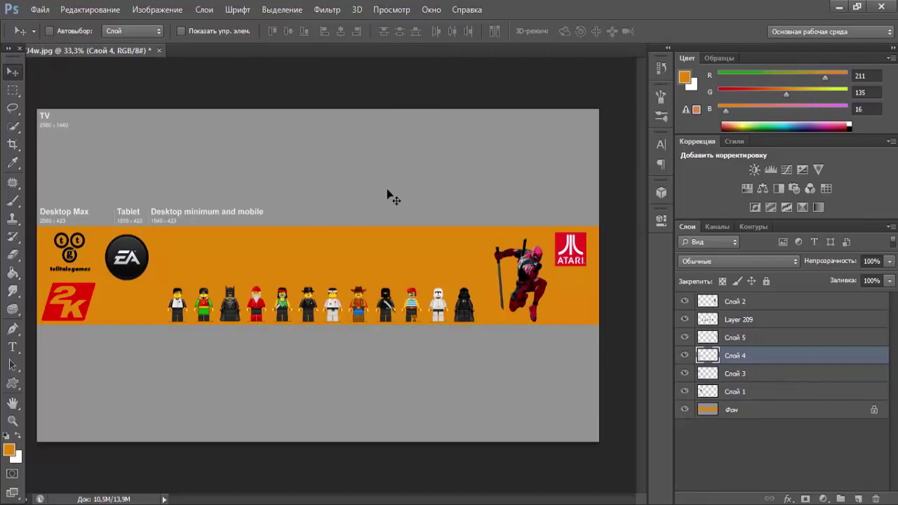
{"action": "key", "text": "ctrl+o"}
{"action": "double_click", "coordinate": [449, 140]}
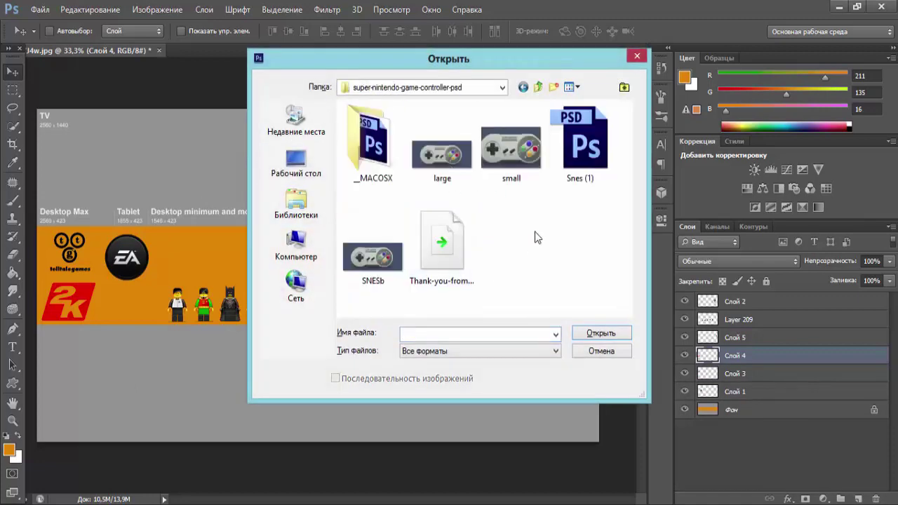
{"action": "double_click", "coordinate": [585, 175]}
{"action": "left_click", "coordinate": [458, 275]}
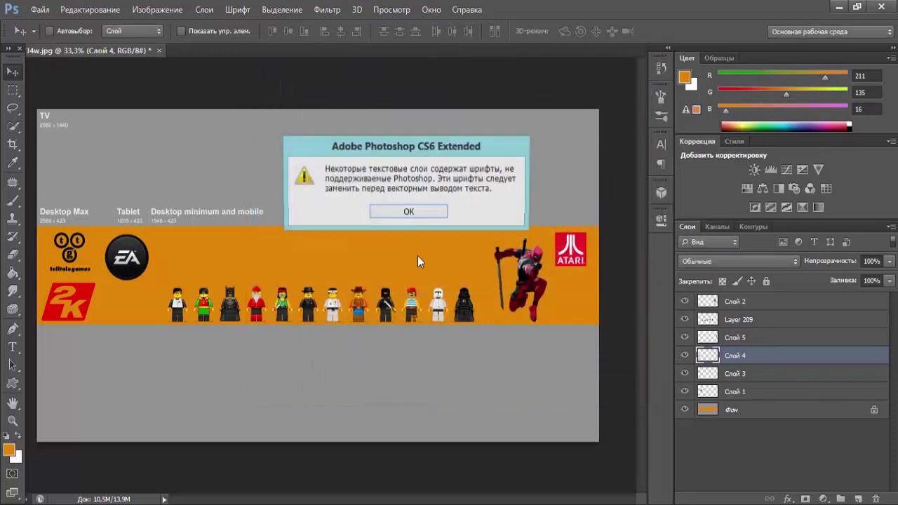
{"action": "left_click", "coordinate": [407, 214]}
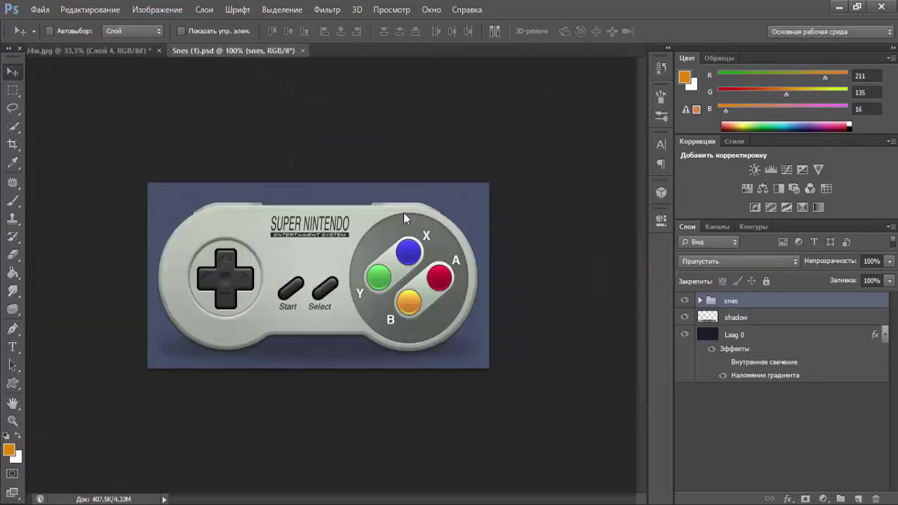
- Expand the snes layer group and scroll through its layers
{"action": "left_click", "coordinate": [699, 300]}
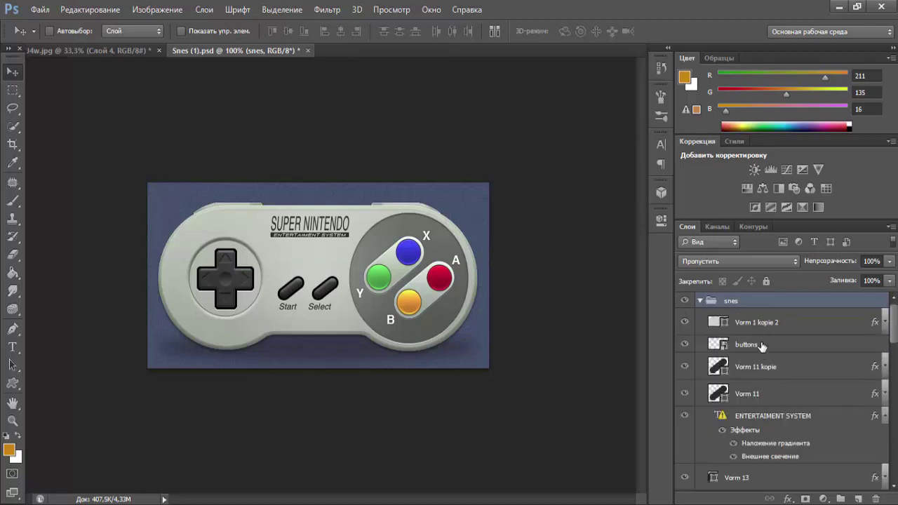
{"action": "scroll", "coordinate": [796, 410], "scroll_direction": "down", "scroll_amount": 3}
{"action": "scroll", "coordinate": [789, 409], "scroll_direction": "down", "scroll_amount": 3}
{"action": "scroll", "coordinate": [792, 400], "scroll_direction": "down", "scroll_amount": 3}
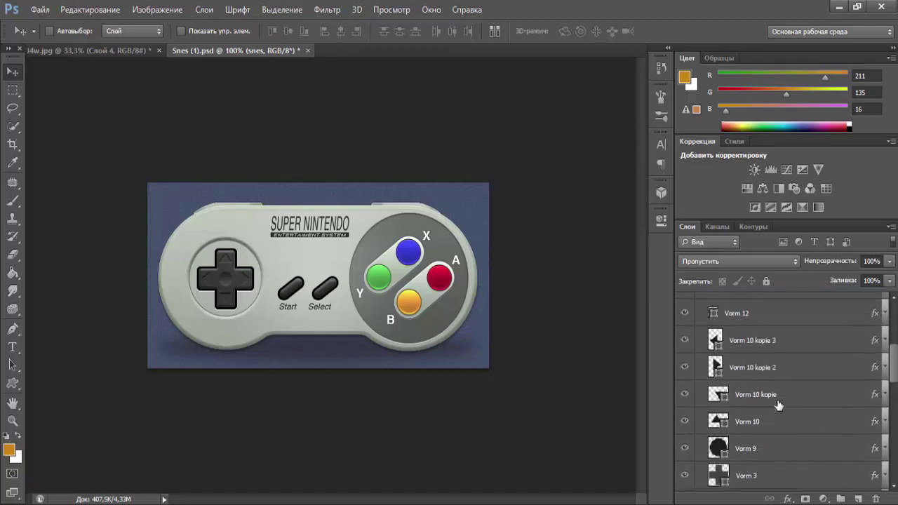
{"action": "scroll", "coordinate": [782, 403], "scroll_direction": "down", "scroll_amount": 3}
{"action": "scroll", "coordinate": [779, 406], "scroll_direction": "down", "scroll_amount": 3}
{"action": "scroll", "coordinate": [779, 405], "scroll_direction": "down", "scroll_amount": 3}
{"action": "scroll", "coordinate": [779, 406], "scroll_direction": "down", "scroll_amount": 3}
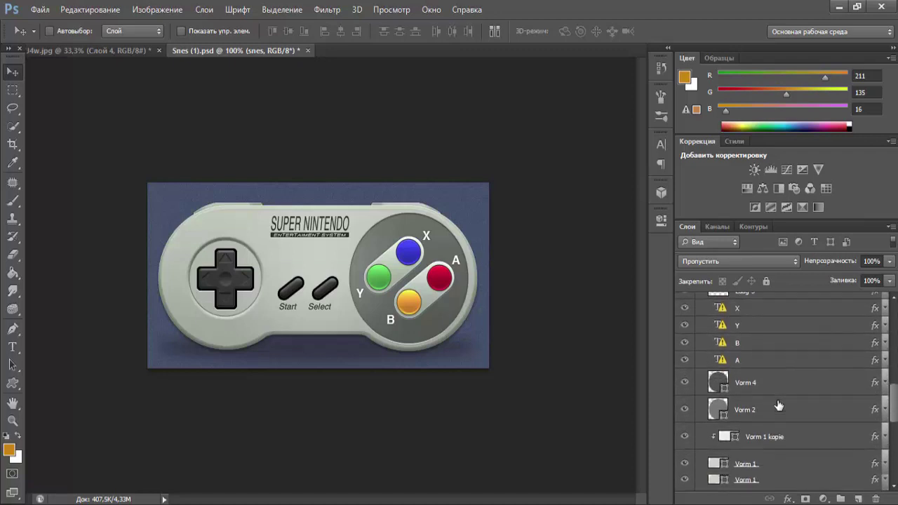
{"action": "scroll", "coordinate": [779, 406], "scroll_direction": "down", "scroll_amount": 3}
{"action": "scroll", "coordinate": [779, 406], "scroll_direction": "down", "scroll_amount": 2}
{"action": "scroll", "coordinate": [779, 405], "scroll_direction": "down", "scroll_amount": 2}
{"action": "scroll", "coordinate": [779, 405], "scroll_direction": "down", "scroll_amount": 2}
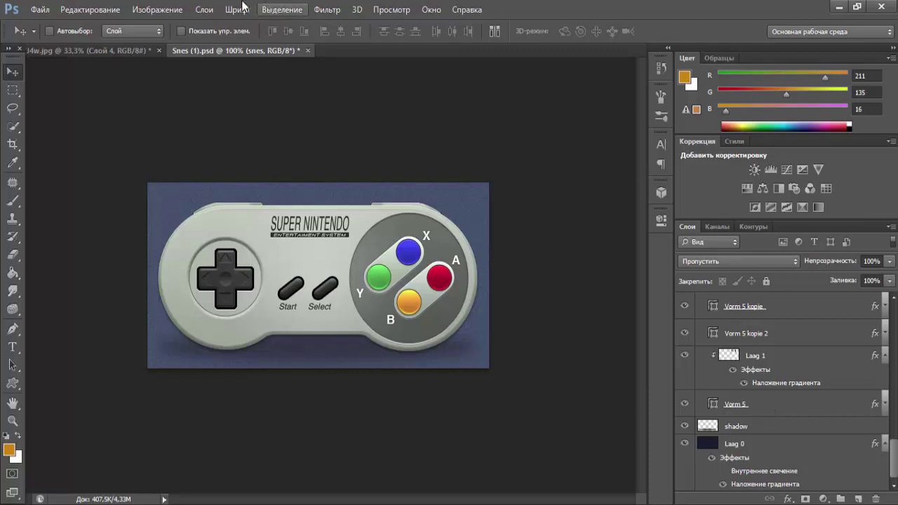
- Test-move the controller and its buttons with transform controls shown, restore them, and collapse the snes group
{"action": "left_click", "coordinate": [182, 31]}
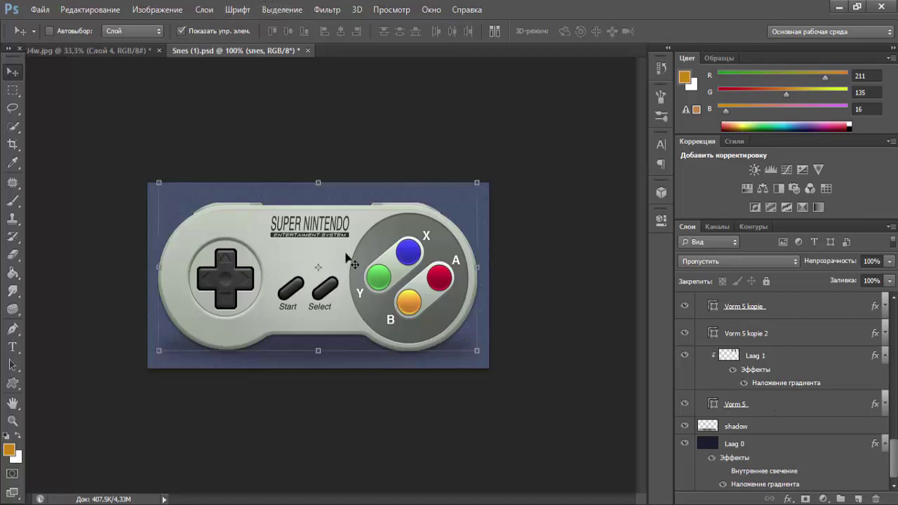
{"action": "mouse_move", "coordinate": [341, 236]}
{"action": "left_mouse_down"}
{"action": "mouse_move", "coordinate": [358, 235]}
{"action": "mouse_move", "coordinate": [327, 219]}
{"action": "left_mouse_up"}
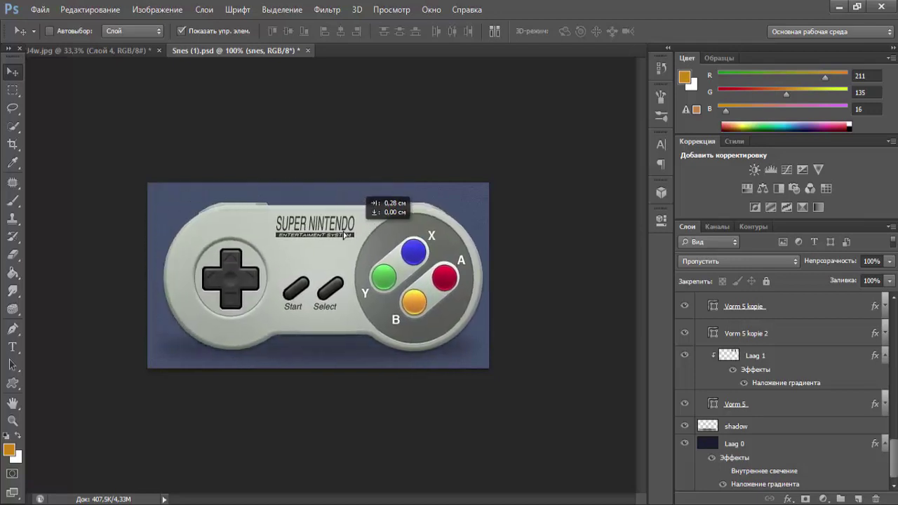
{"action": "left_click_drag", "start_coordinate": [327, 219], "coordinate": [371, 264]}
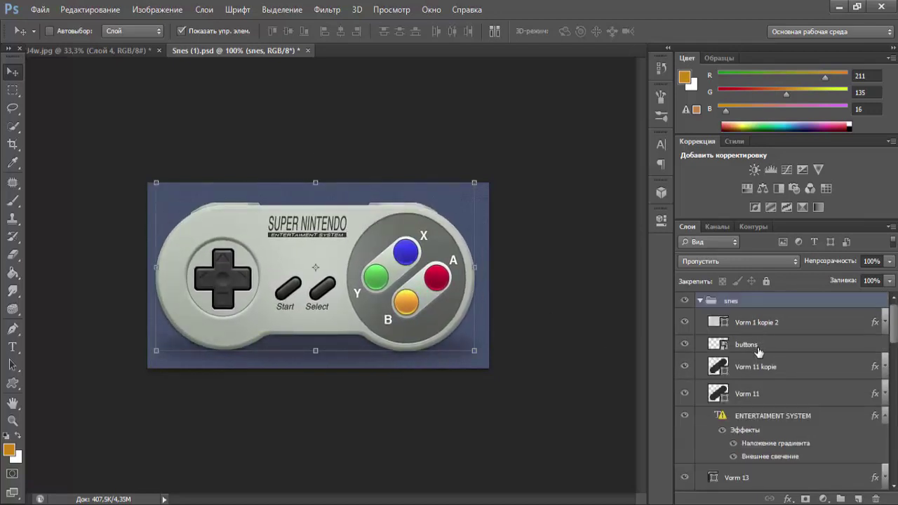
{"action": "left_click", "coordinate": [757, 344]}
{"action": "mouse_move", "coordinate": [392, 277]}
{"action": "left_mouse_down"}
{"action": "mouse_move", "coordinate": [372, 277]}
{"action": "mouse_move", "coordinate": [387, 290]}
{"action": "left_mouse_up"}
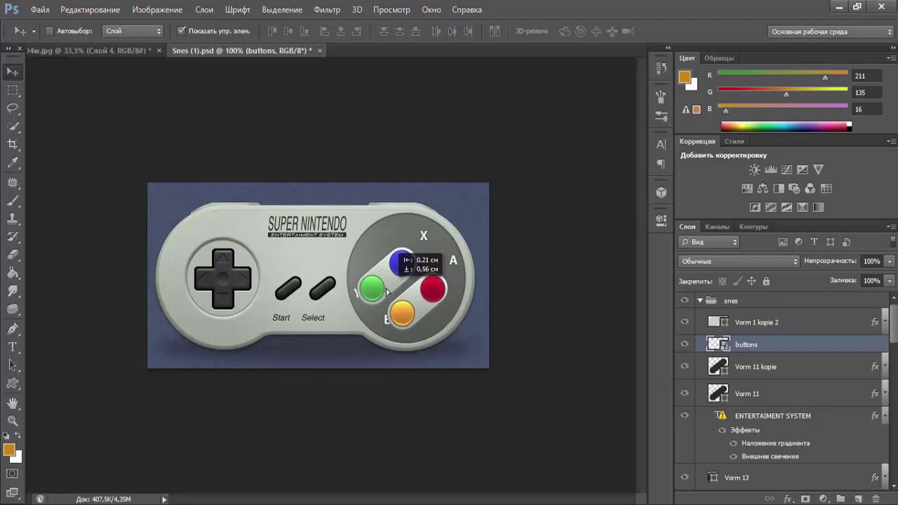
{"action": "key", "text": "ctrl+z"}
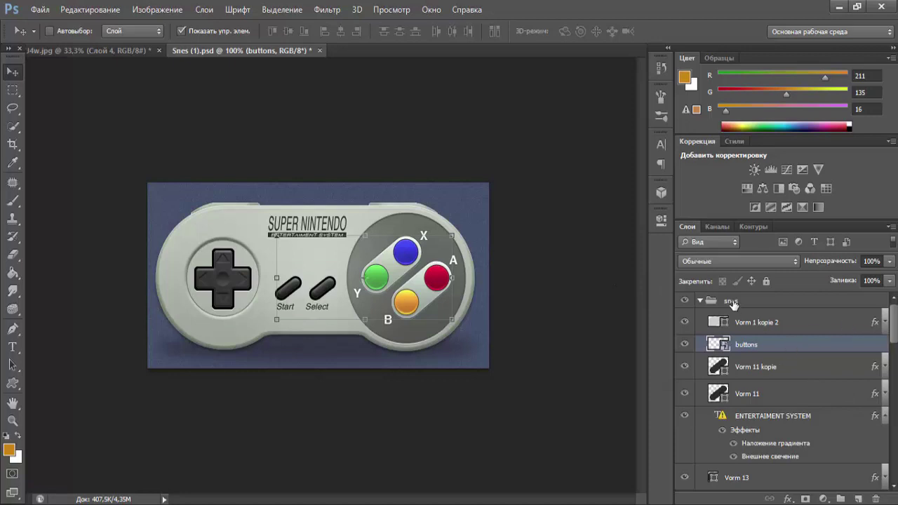
{"action": "left_click", "coordinate": [699, 300]}
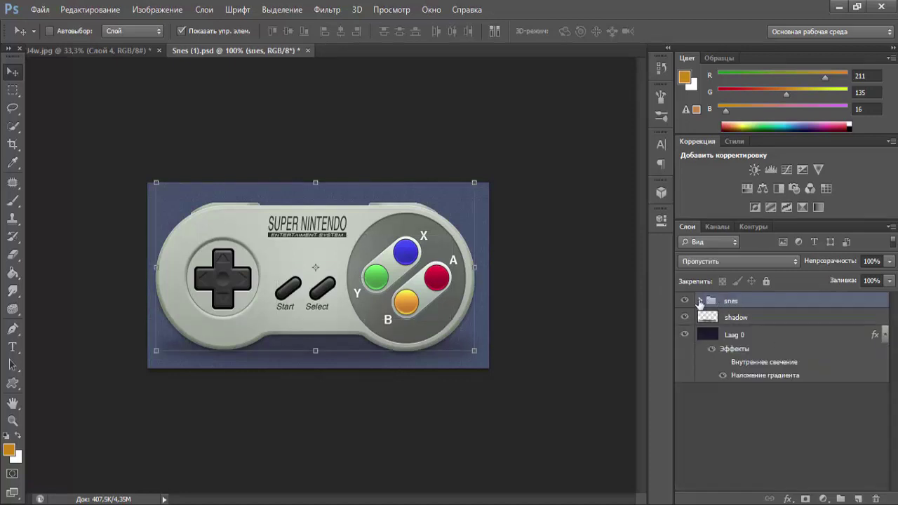
{"action": "left_click", "coordinate": [700, 300]}
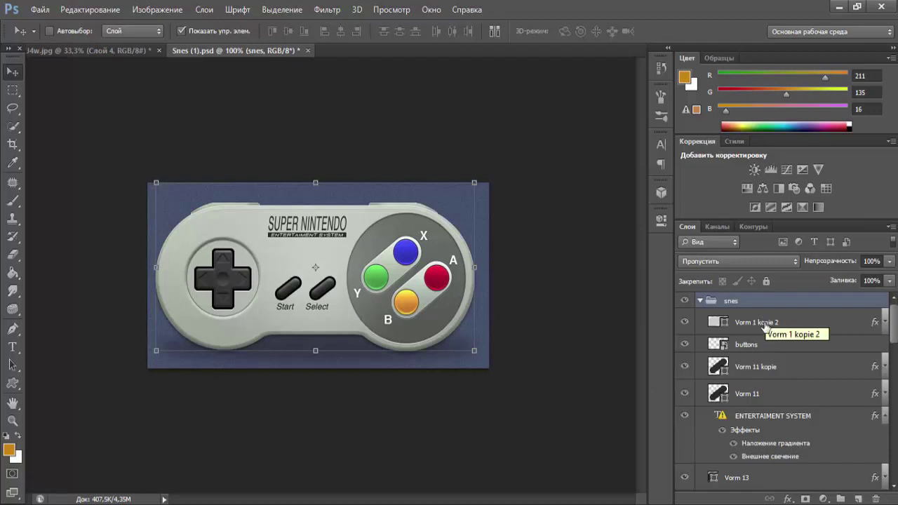
{"action": "left_click", "coordinate": [764, 328]}
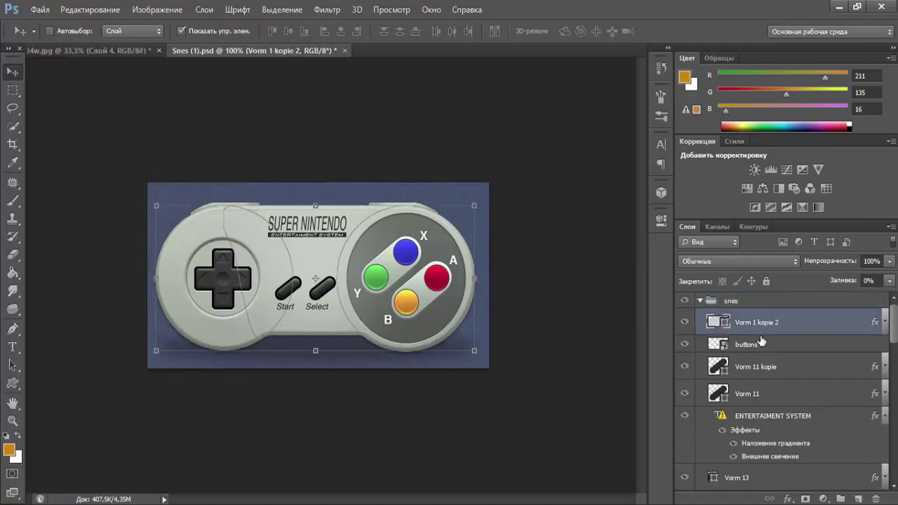
{"action": "left_click", "coordinate": [766, 349], "text": "shift"}
{"action": "left_click", "coordinate": [774, 367], "text": "shift"}
{"action": "left_click", "coordinate": [776, 395], "text": "shift"}
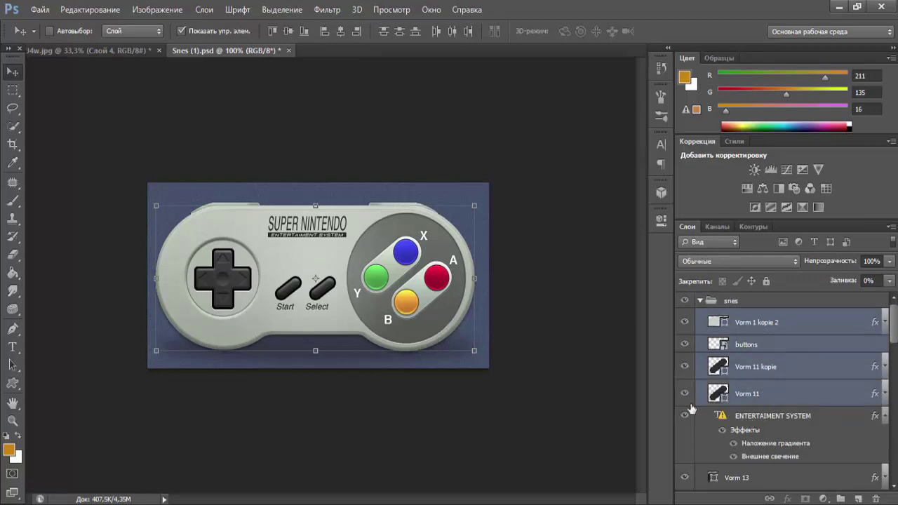
{"action": "left_click", "coordinate": [749, 429], "text": "shift"}
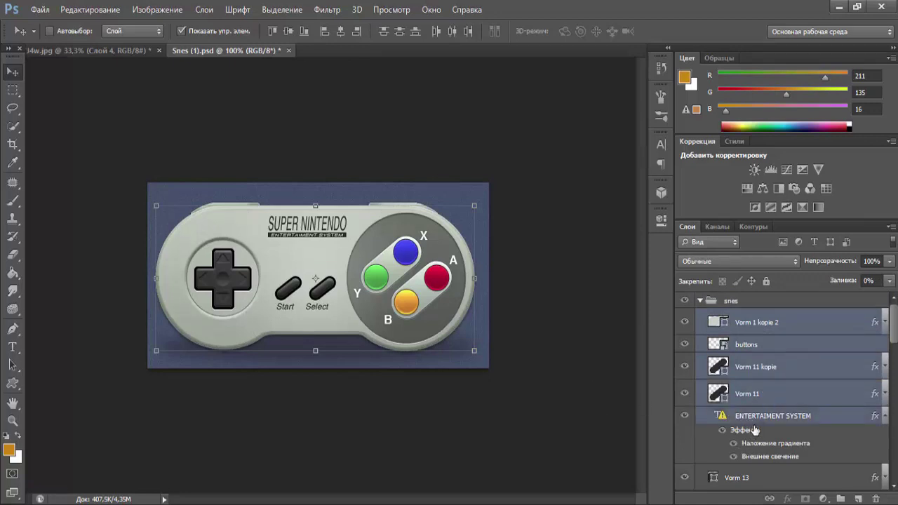
{"action": "scroll", "coordinate": [809, 378], "scroll_direction": "down", "scroll_amount": 1}
{"action": "scroll", "coordinate": [784, 402], "scroll_direction": "down", "scroll_amount": 1}
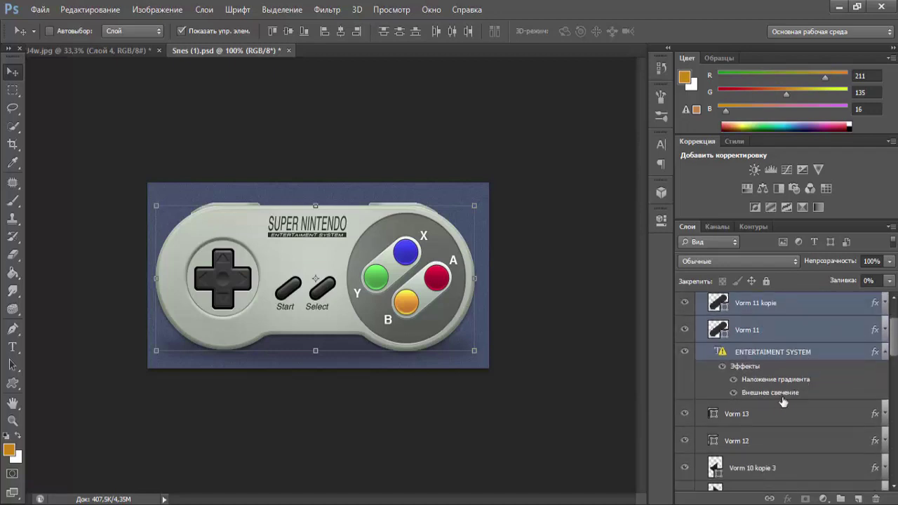
{"action": "left_click", "coordinate": [775, 415], "text": "shift"}
{"action": "left_click", "coordinate": [782, 440], "text": "shift"}
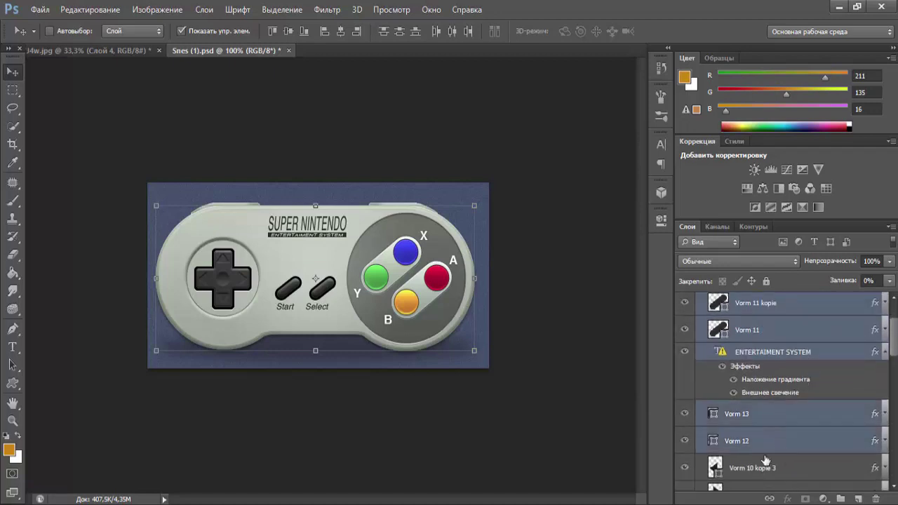
{"action": "left_click", "coordinate": [109, 56]}
{"action": "left_click", "coordinate": [209, 51]}
{"action": "scroll", "coordinate": [811, 338], "scroll_direction": "up", "scroll_amount": 2}
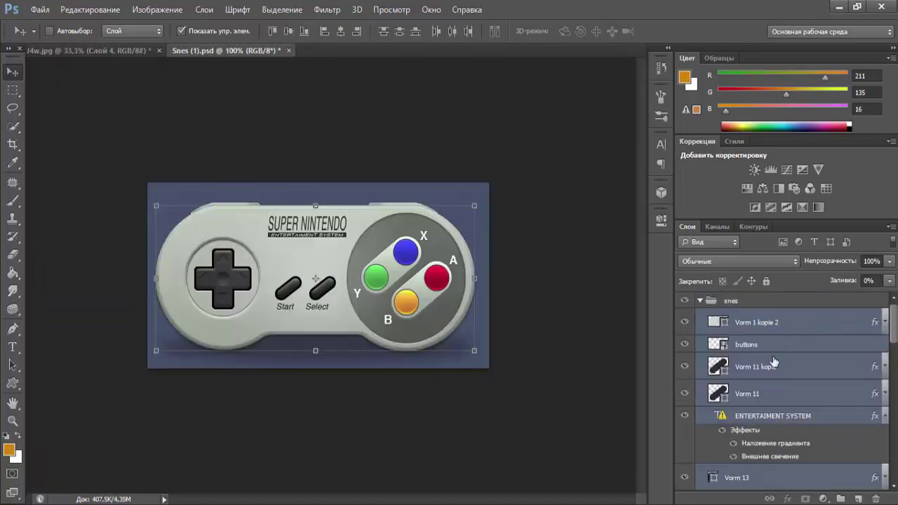
{"action": "left_click", "coordinate": [772, 364]}
{"action": "left_click", "coordinate": [742, 303]}
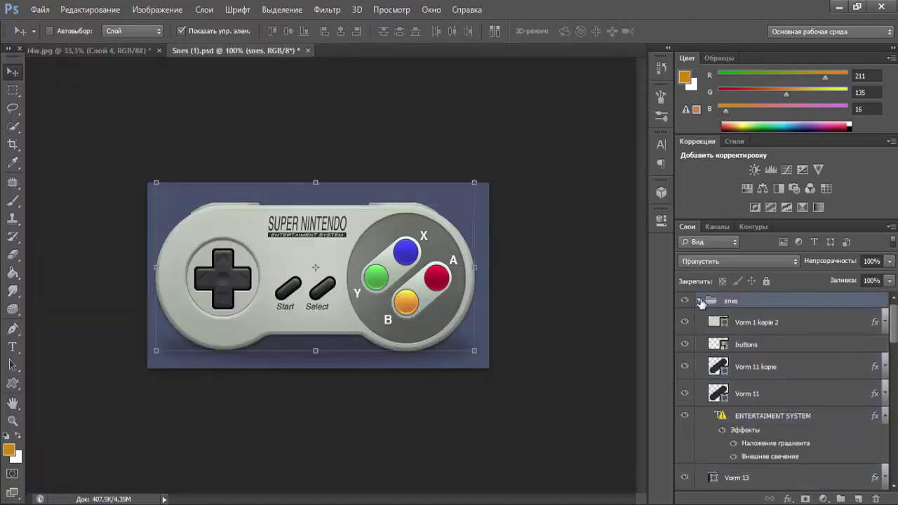
{"action": "left_click", "coordinate": [701, 301]}
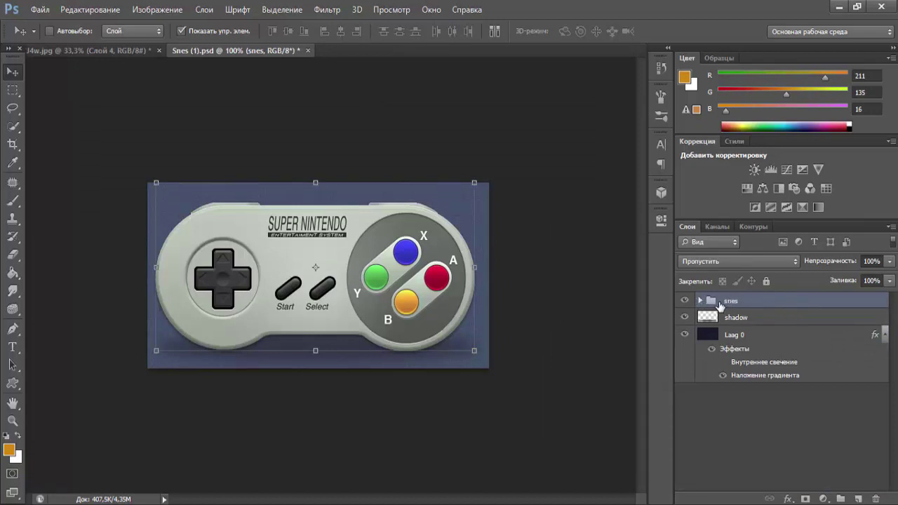
- Drag the snes group onto the banner and position it above the left Lego figures
{"action": "mouse_move", "coordinate": [373, 247]}
{"action": "left_mouse_down"}
{"action": "mouse_move", "coordinate": [404, 264]}
{"action": "mouse_move", "coordinate": [87, 45]}
{"action": "left_mouse_up"}
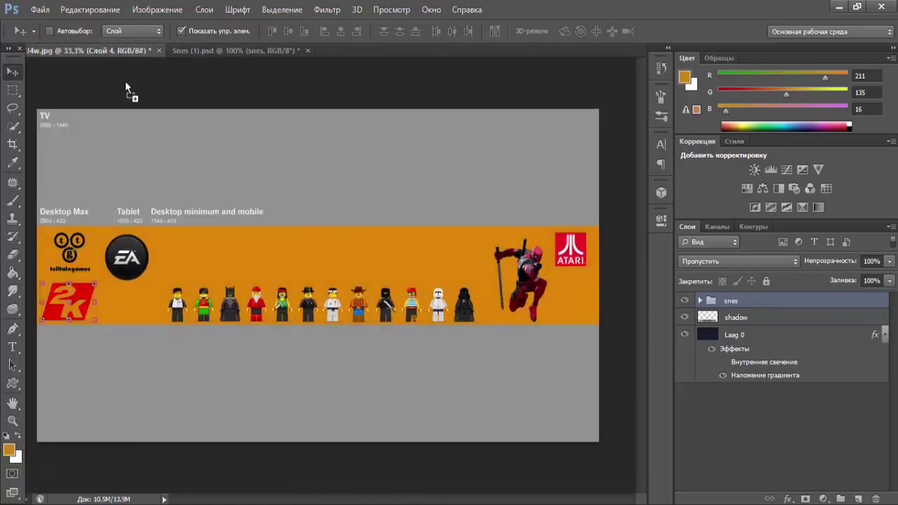
{"action": "mouse_move", "coordinate": [87, 44]}
{"action": "left_mouse_down"}
{"action": "mouse_move", "coordinate": [306, 265]}
{"action": "mouse_move", "coordinate": [310, 257]}
{"action": "left_mouse_up"}
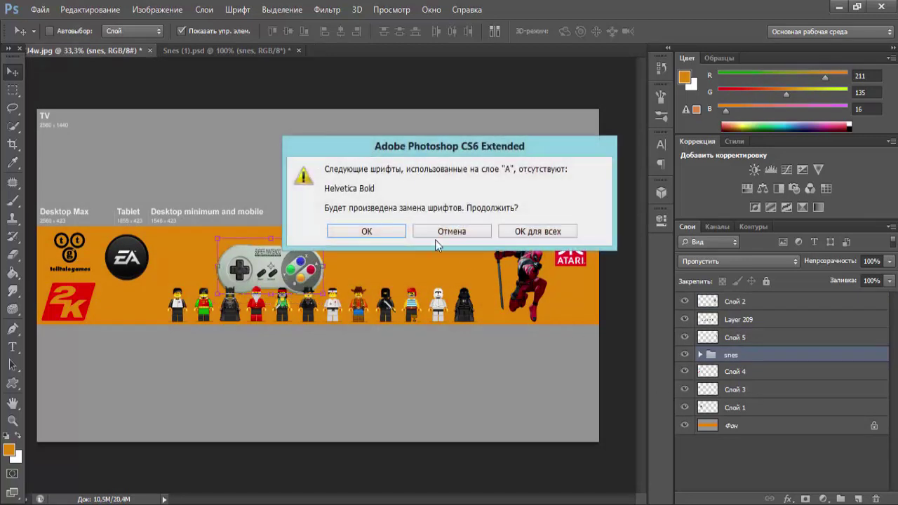
{"action": "left_click", "coordinate": [464, 233]}
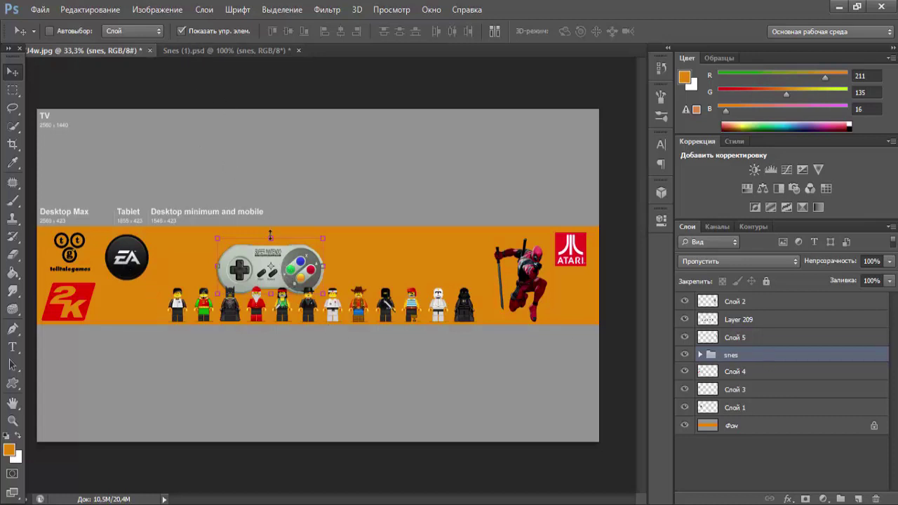
{"action": "left_click_drag", "start_coordinate": [291, 262], "coordinate": [343, 254]}
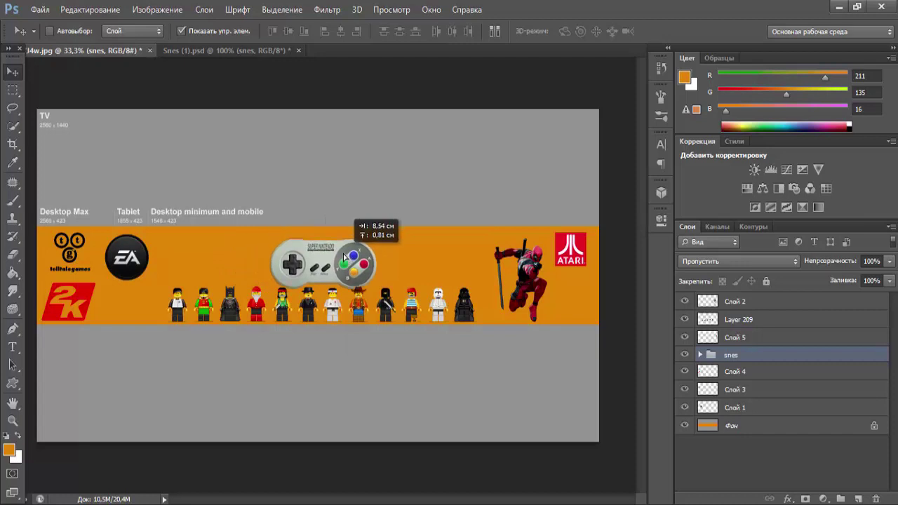
{"action": "mouse_move", "coordinate": [343, 255]}
{"action": "left_mouse_down"}
{"action": "mouse_move", "coordinate": [256, 253]}
{"action": "mouse_move", "coordinate": [278, 255]}
{"action": "left_mouse_up"}
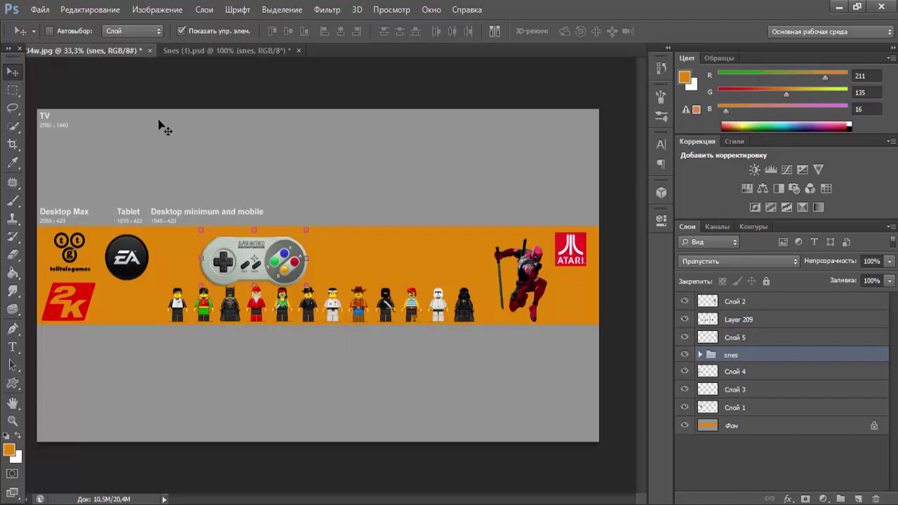
- Move the EA logo beside Deadpool on the right, then shift the controller left
{"action": "left_click", "coordinate": [755, 376]}
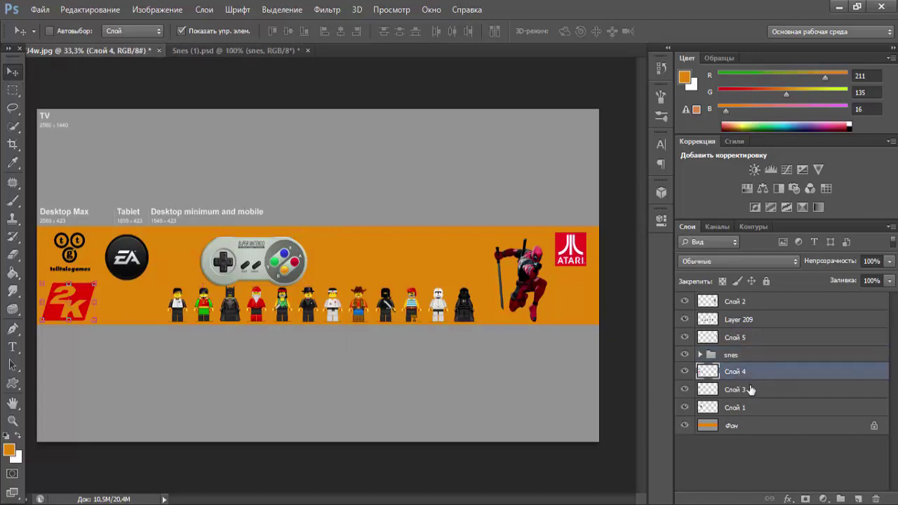
{"action": "left_click", "coordinate": [750, 393]}
{"action": "left_click", "coordinate": [760, 407]}
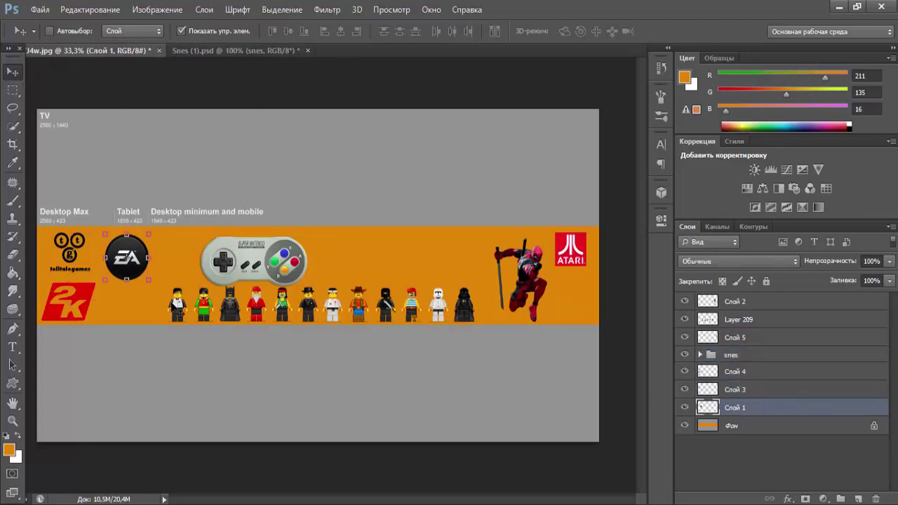
{"action": "left_click_drag", "start_coordinate": [148, 286], "coordinate": [588, 319]}
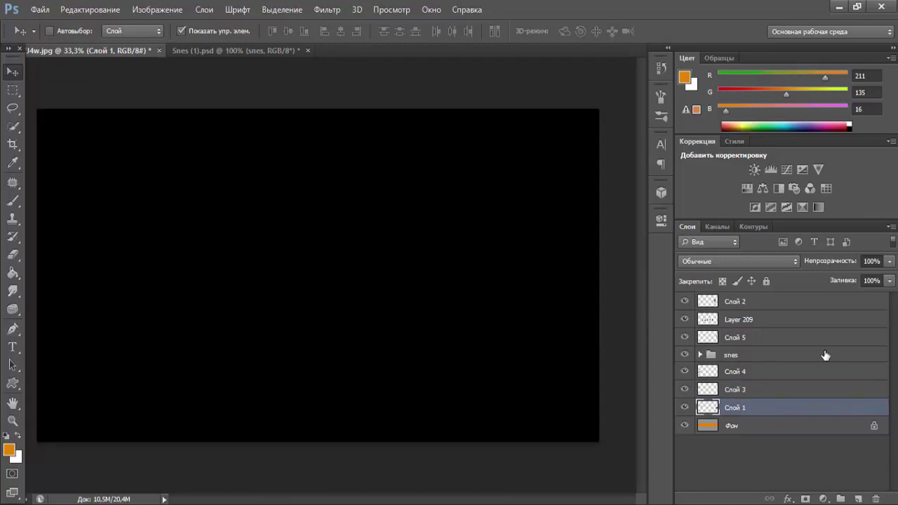
{"action": "left_click", "coordinate": [754, 357]}
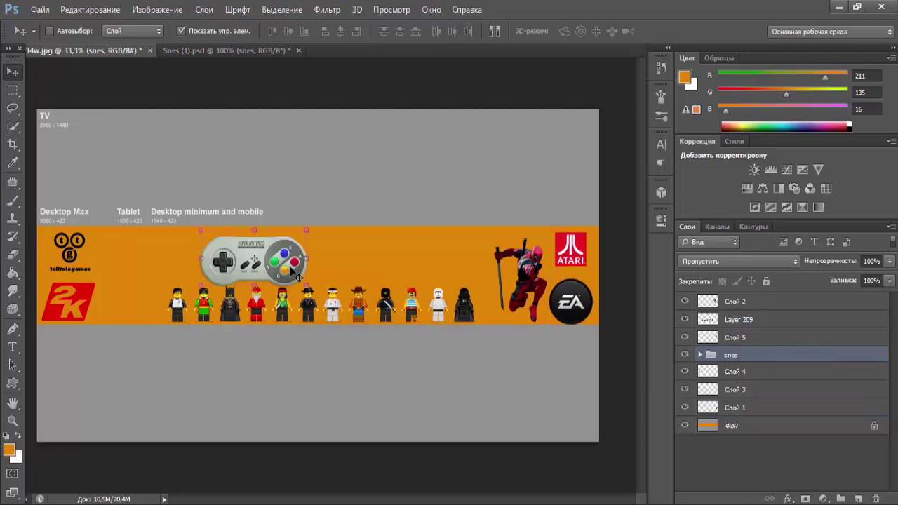
{"action": "left_click_drag", "start_coordinate": [291, 267], "coordinate": [200, 273]}
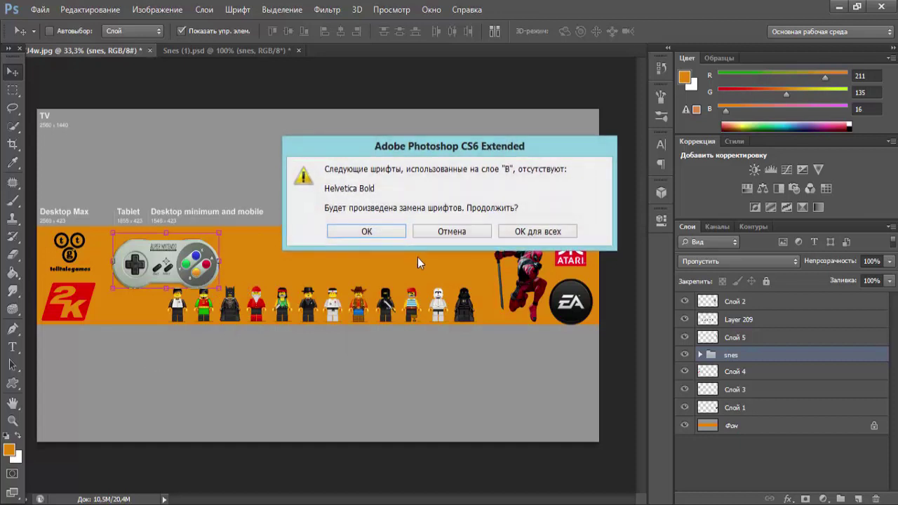
- Rotate the controller counter-clockwise and move it left and down on the banner
{"action": "left_click", "coordinate": [390, 232]}
{"action": "left_click", "coordinate": [390, 232]}
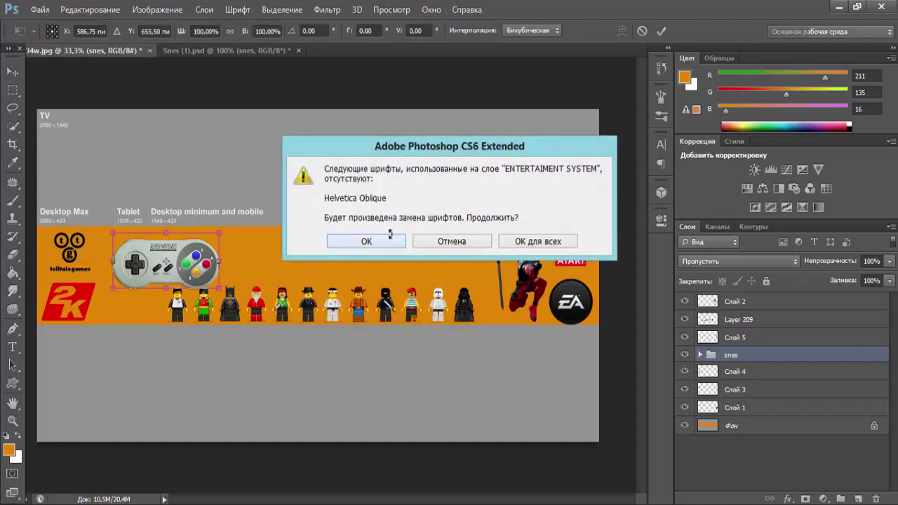
{"action": "left_click", "coordinate": [390, 232]}
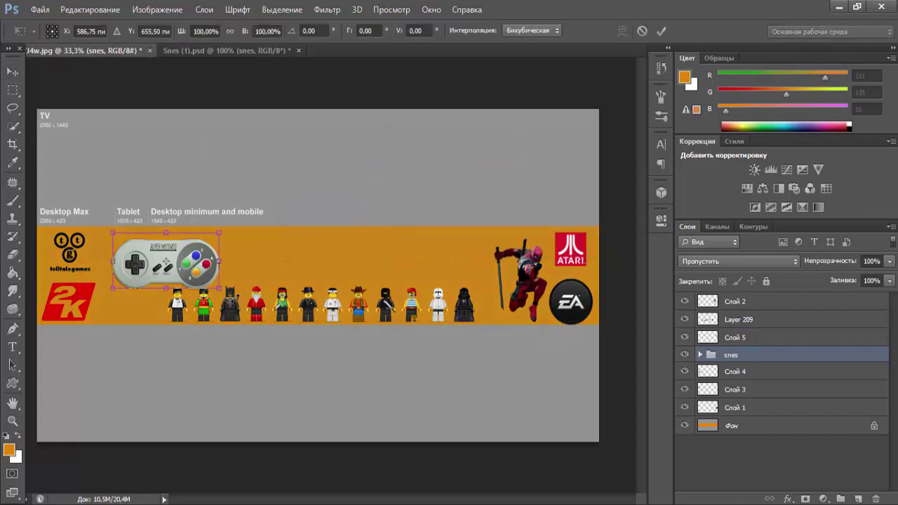
{"action": "left_click_drag", "start_coordinate": [253, 270], "coordinate": [257, 261]}
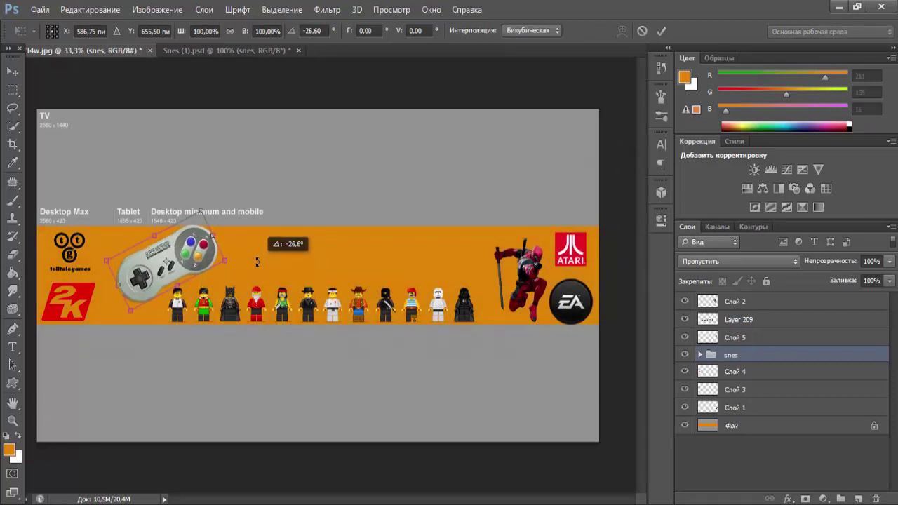
{"action": "left_click", "coordinate": [13, 72]}
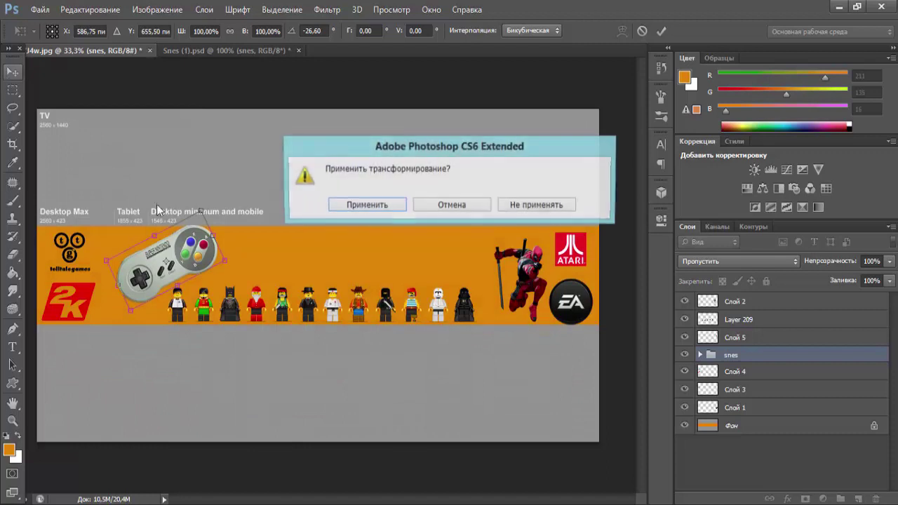
{"action": "left_click", "coordinate": [331, 207]}
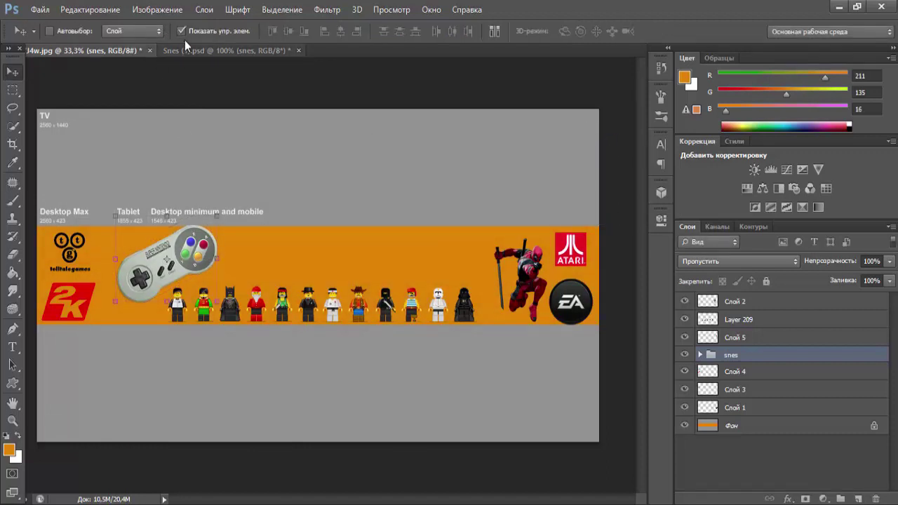
{"action": "left_click_drag", "start_coordinate": [186, 251], "coordinate": [164, 261]}
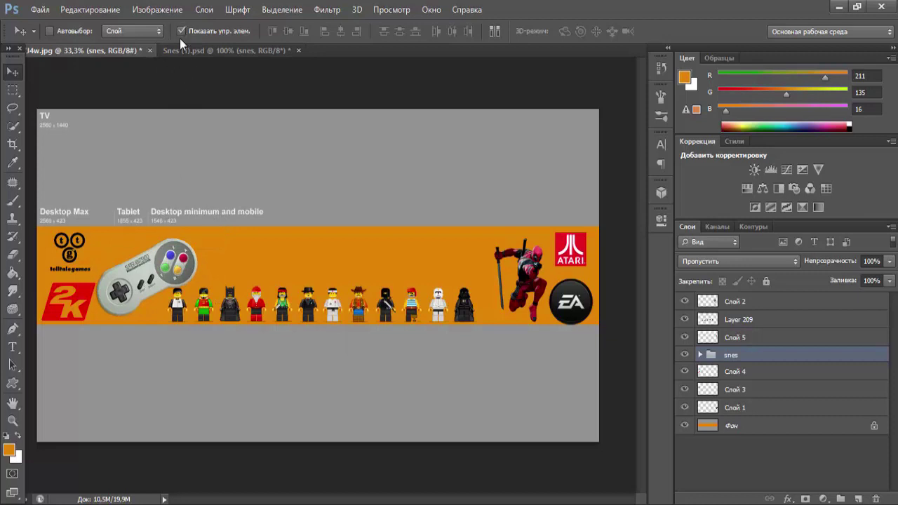
- Re-tilt the SNES controller by about 7.45° and hide the transform controls
{"action": "key", "text": "ctrl+t"}
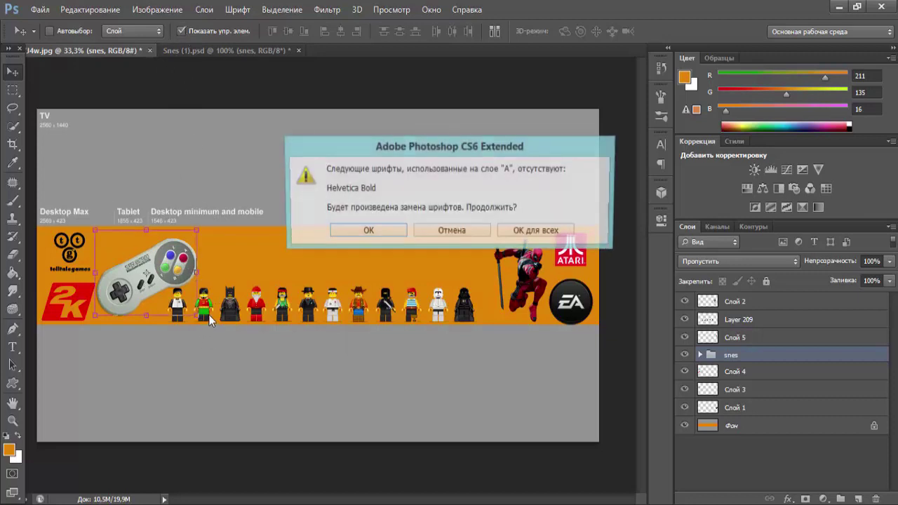
{"action": "left_click", "coordinate": [384, 226]}
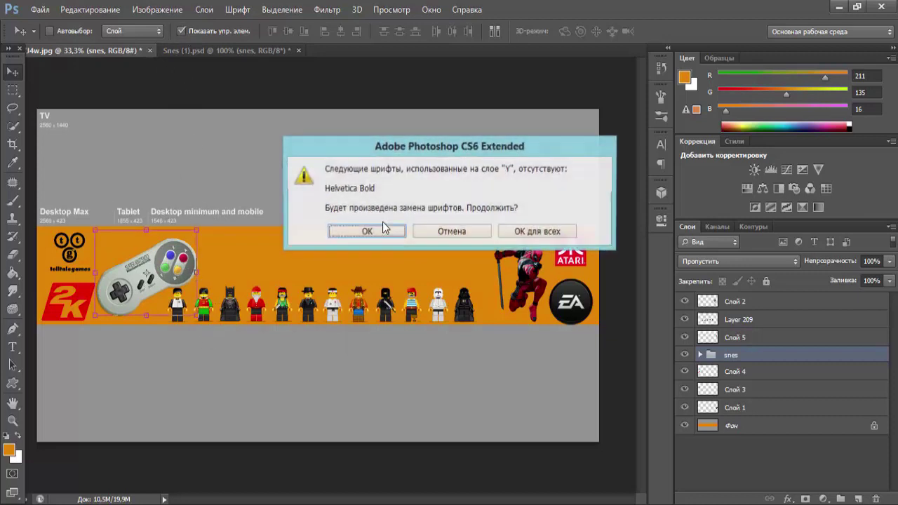
{"action": "left_click", "coordinate": [384, 226]}
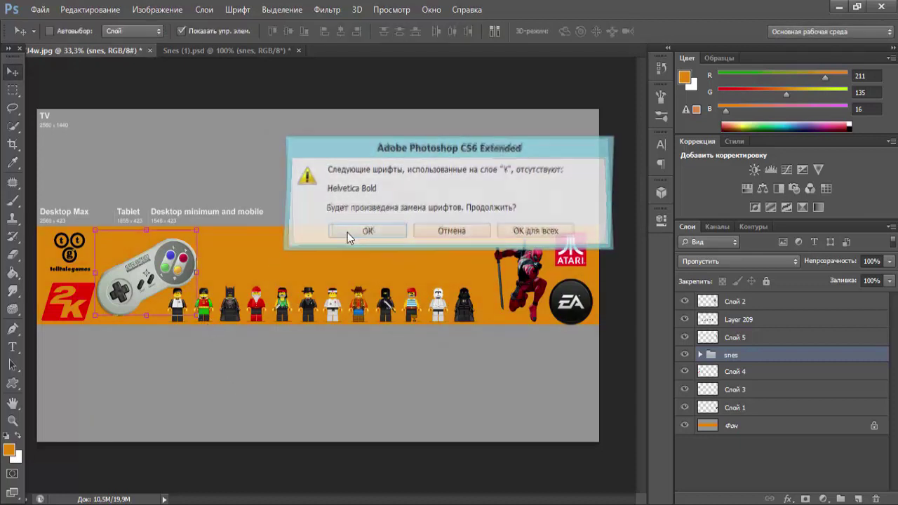
{"action": "left_click", "coordinate": [347, 233]}
{"action": "left_click", "coordinate": [351, 241]}
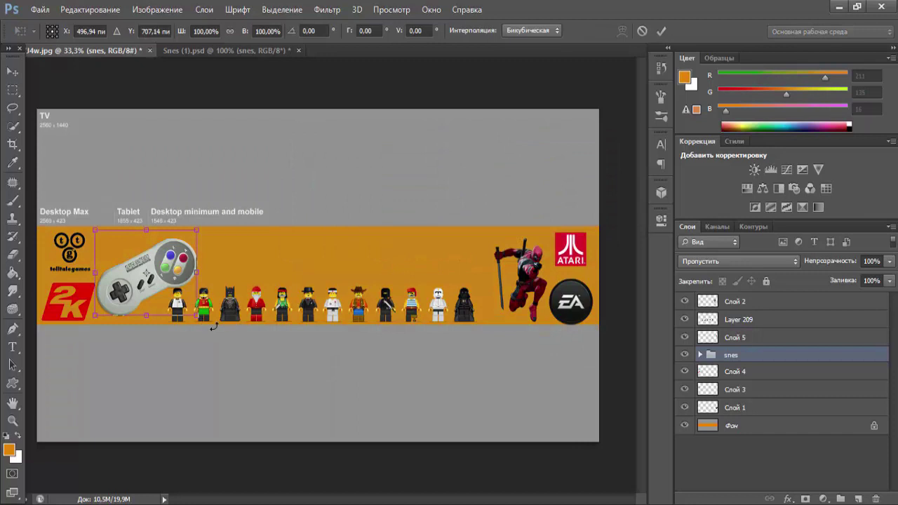
{"action": "left_click_drag", "start_coordinate": [213, 327], "coordinate": [220, 317]}
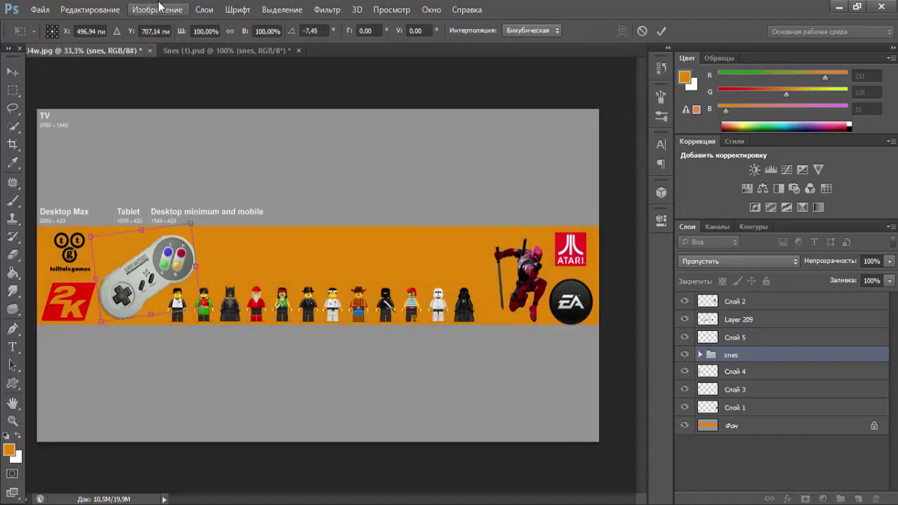
{"action": "left_click", "coordinate": [13, 72]}
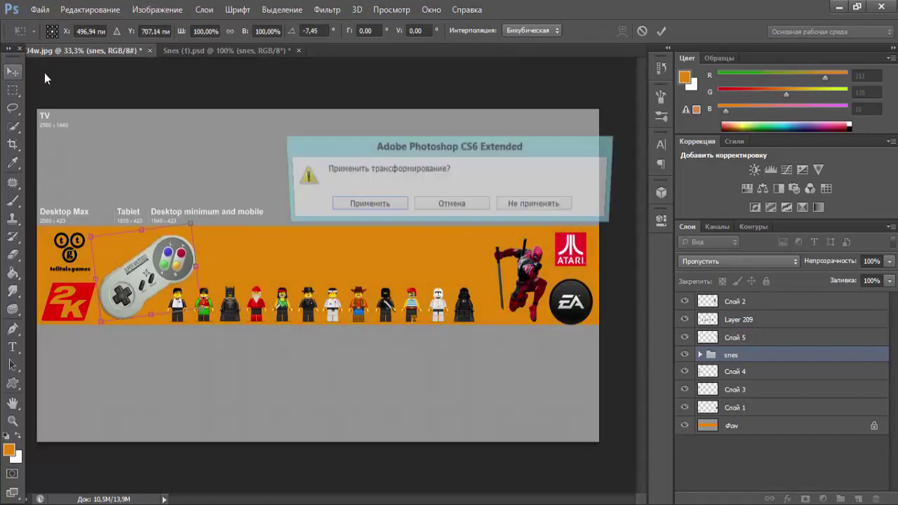
{"action": "left_click", "coordinate": [394, 205]}
{"action": "left_click", "coordinate": [241, 32]}
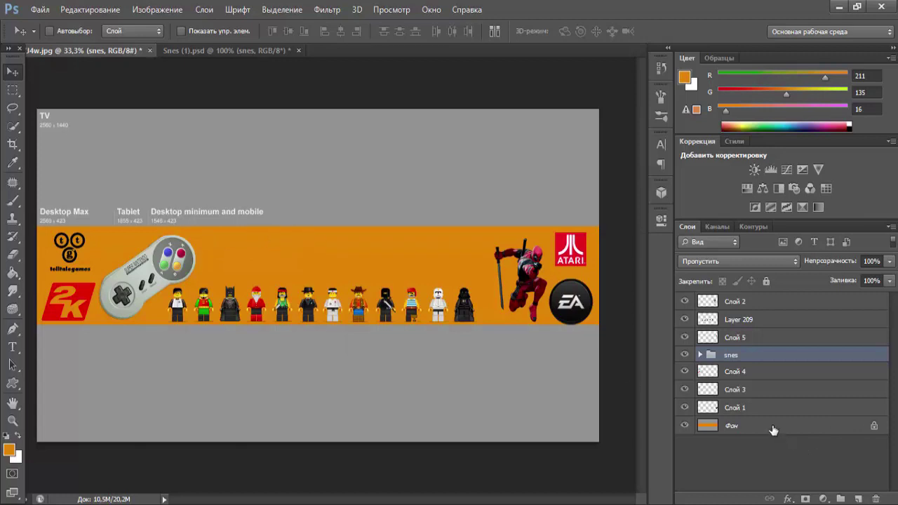
- Select the Фон background layer and try teal 326d7a as the foreground colour
{"action": "left_click", "coordinate": [750, 430]}
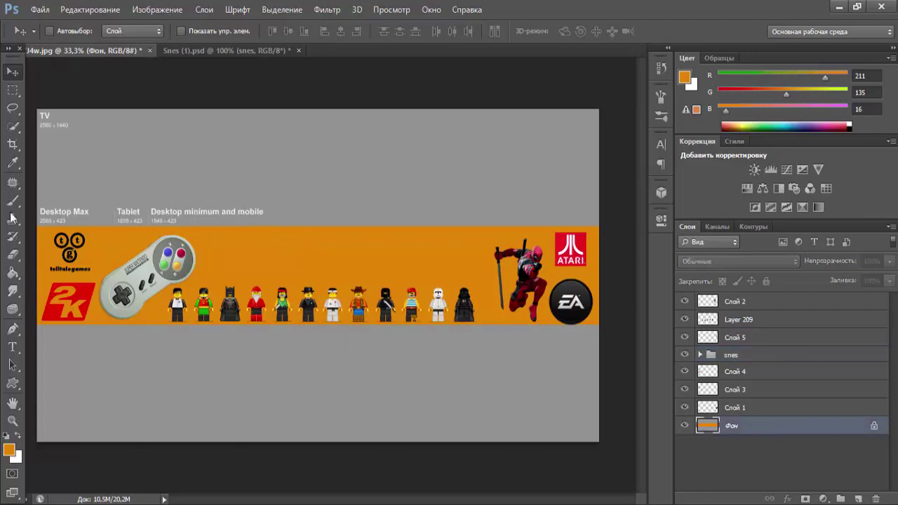
{"action": "left_click", "coordinate": [10, 451]}
{"action": "left_click", "coordinate": [564, 321]}
{"action": "left_click", "coordinate": [612, 357]}
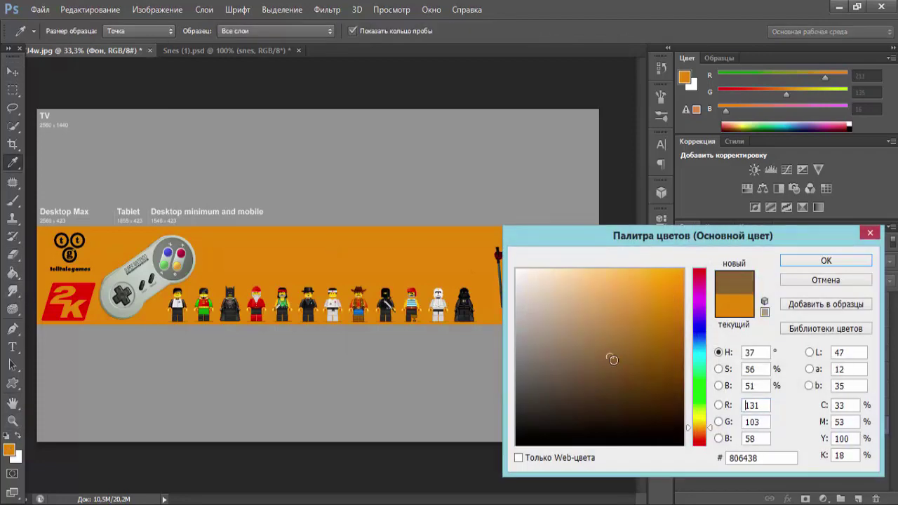
{"action": "left_click", "coordinate": [615, 361]}
{"action": "left_click_drag", "start_coordinate": [706, 380], "coordinate": [699, 363]}
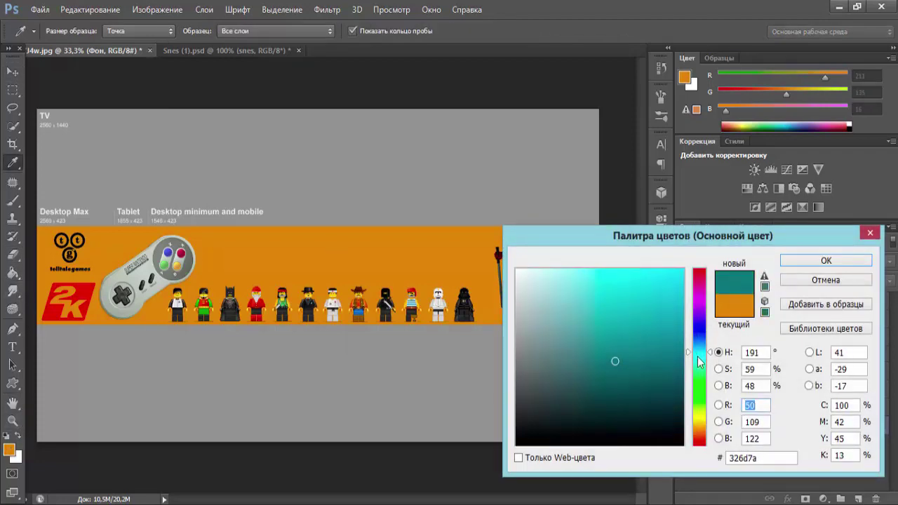
- Cancel the colour change keeping orange, then trial an angle gradient on the background and undo it
{"action": "left_click", "coordinate": [800, 284]}
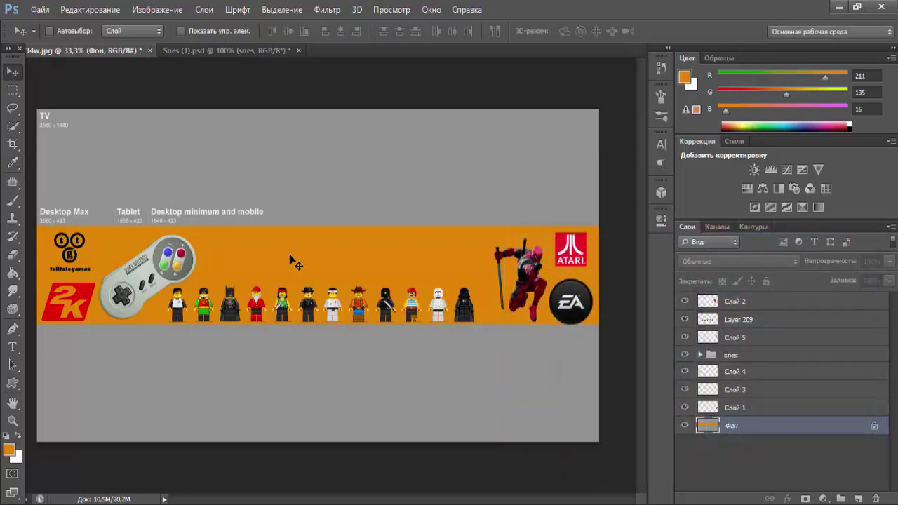
{"action": "left_click", "coordinate": [18, 273]}
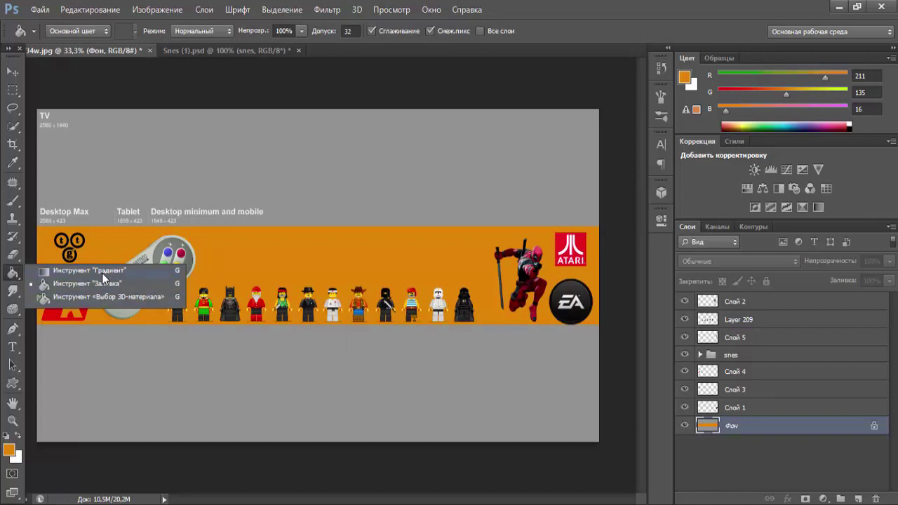
{"action": "left_click", "coordinate": [103, 272]}
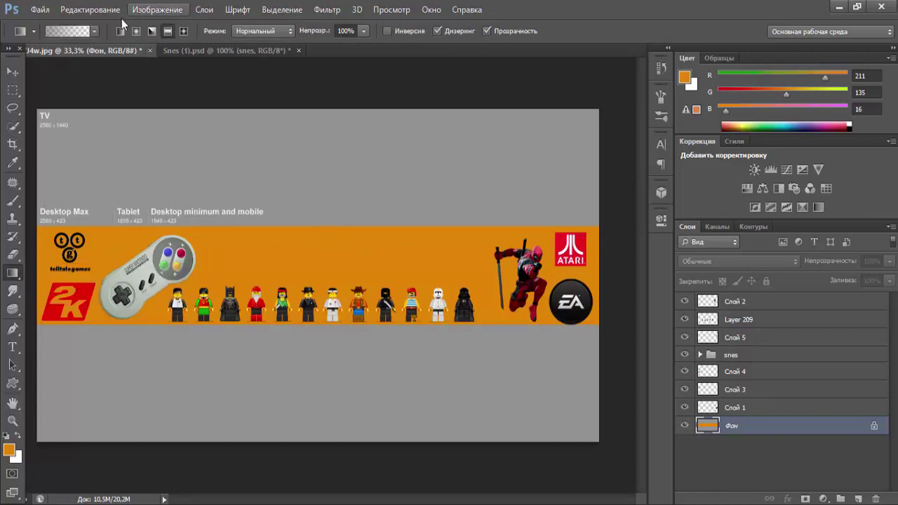
{"action": "left_click", "coordinate": [121, 32]}
{"action": "left_click", "coordinate": [153, 31]}
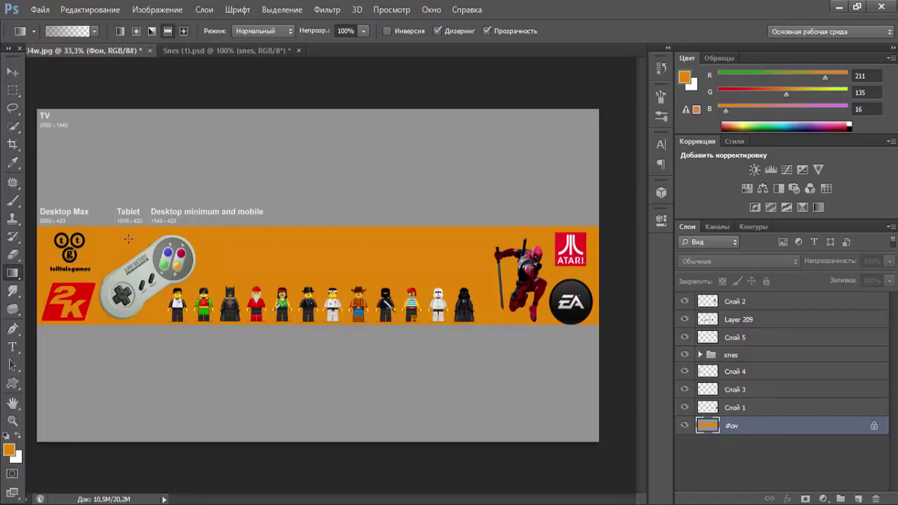
{"action": "left_click_drag", "start_coordinate": [239, 264], "coordinate": [467, 292]}
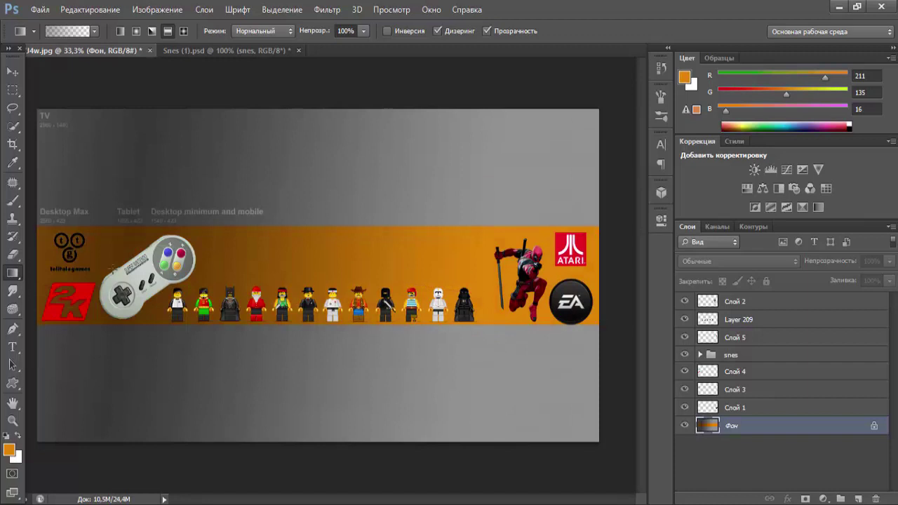
{"action": "key", "text": "ctrl+z"}
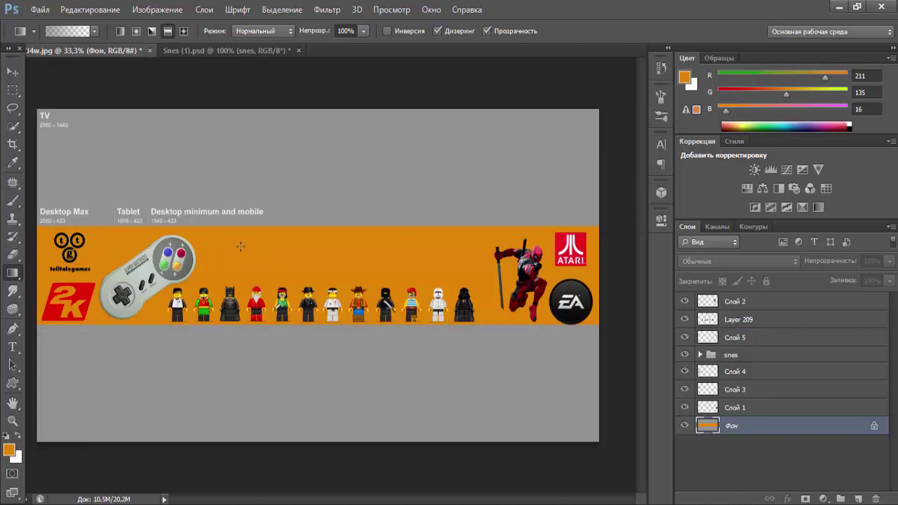
{"action": "right_click", "coordinate": [13, 273]}
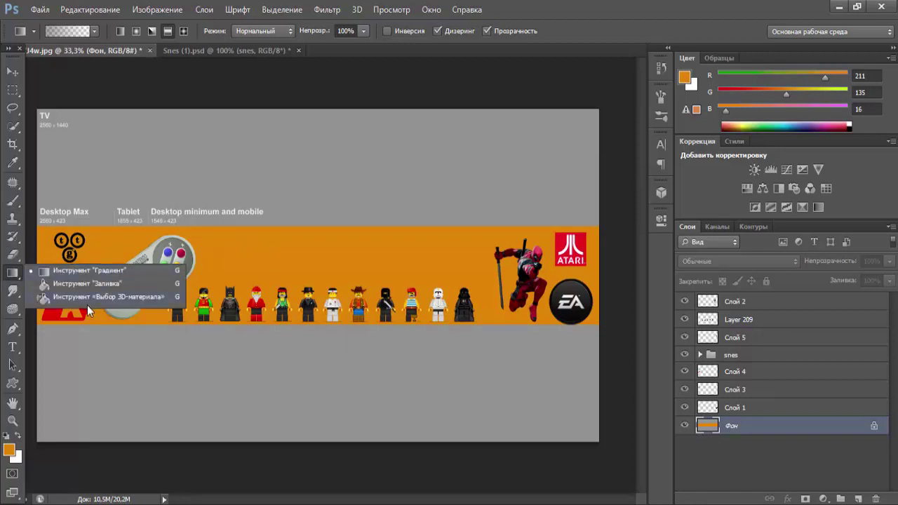
{"action": "left_click", "coordinate": [72, 284]}
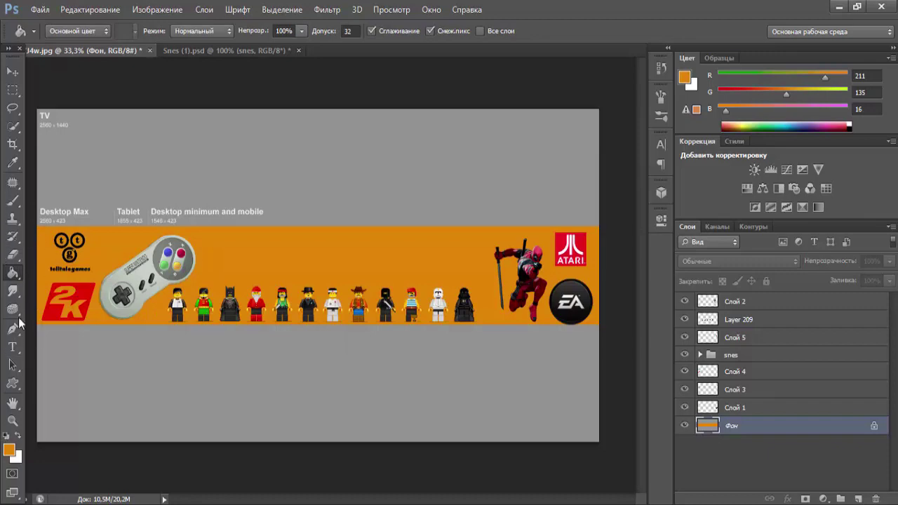
- Fill the banner's orange band with green (R 70, G 166, B 70) using the Paint Bucket
{"action": "left_click", "coordinate": [14, 450]}
{"action": "mouse_move", "coordinate": [645, 325]}
{"action": "left_mouse_down"}
{"action": "mouse_move", "coordinate": [661, 372]}
{"action": "mouse_move", "coordinate": [642, 321]}
{"action": "mouse_move", "coordinate": [614, 331]}
{"action": "left_mouse_up"}
{"action": "left_click", "coordinate": [706, 387]}
{"action": "left_click", "coordinate": [815, 261]}
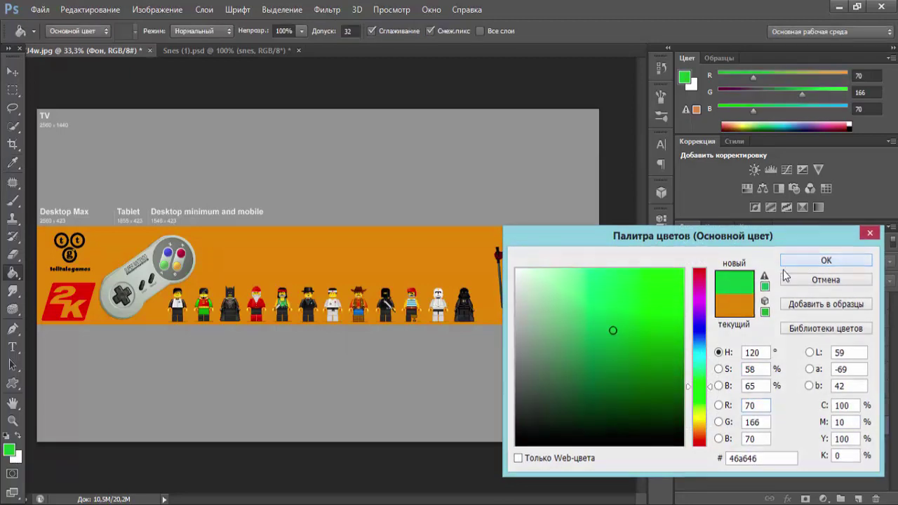
{"action": "left_click", "coordinate": [441, 280]}
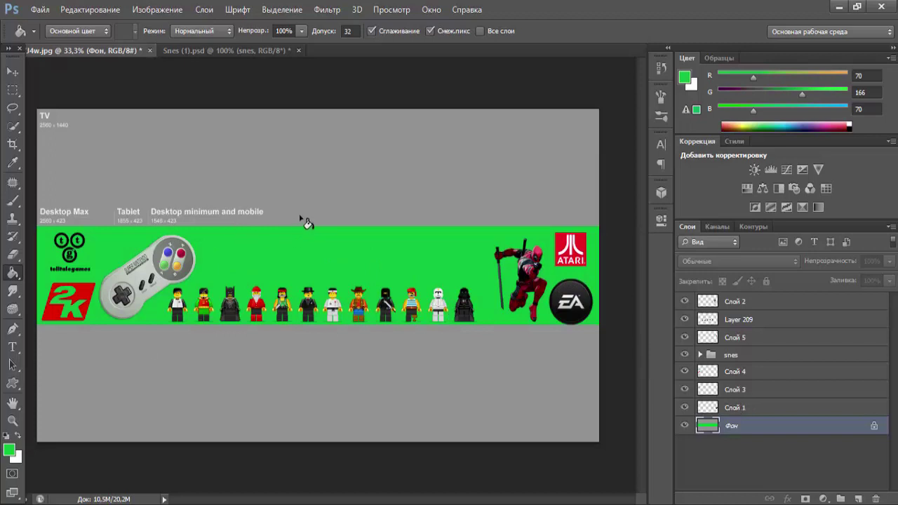
{"action": "left_click", "coordinate": [13, 72]}
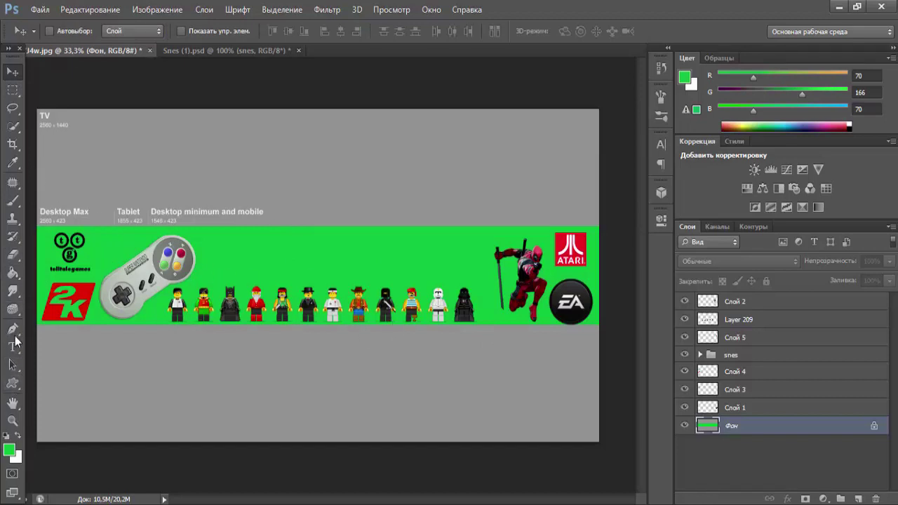
- Set the Type tool colour to light green #ddebdd and draw a text box across the top middle
{"action": "left_click", "coordinate": [12, 346]}
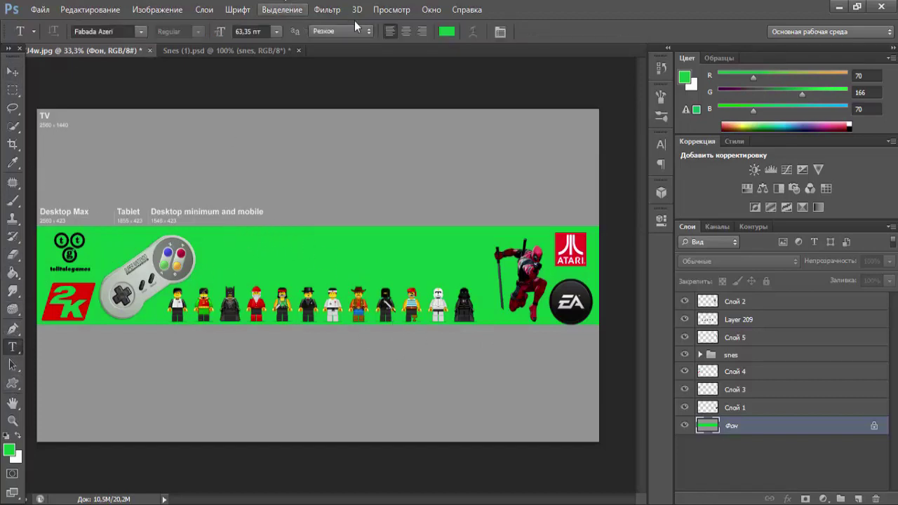
{"action": "left_click", "coordinate": [446, 31]}
{"action": "left_click_drag", "start_coordinate": [563, 282], "coordinate": [526, 283]}
{"action": "left_click", "coordinate": [811, 261]}
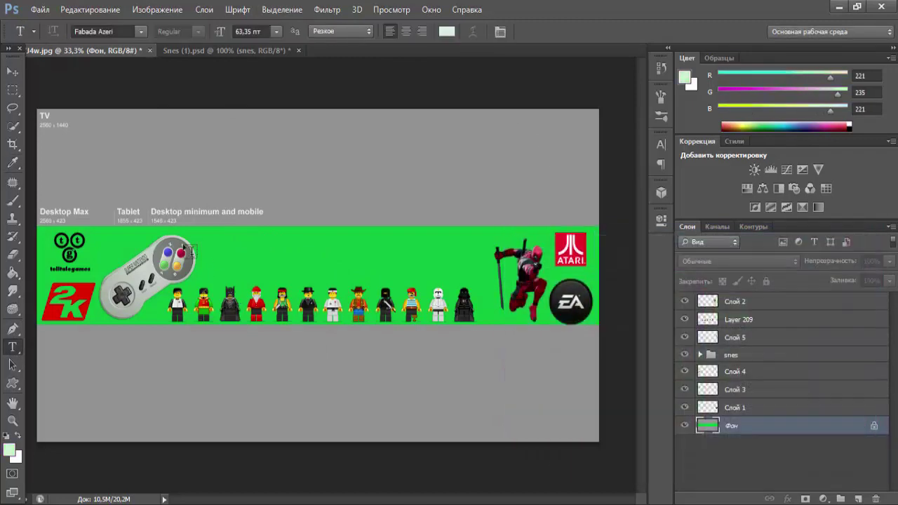
{"action": "mouse_move", "coordinate": [218, 236]}
{"action": "left_mouse_down"}
{"action": "mouse_move", "coordinate": [385, 279]}
{"action": "mouse_move", "coordinate": [468, 284]}
{"action": "left_mouse_up"}
- Type the title 'Oyun Kanalı' and enlarge it to about 154 pt
{"action": "type", "text": "O"}
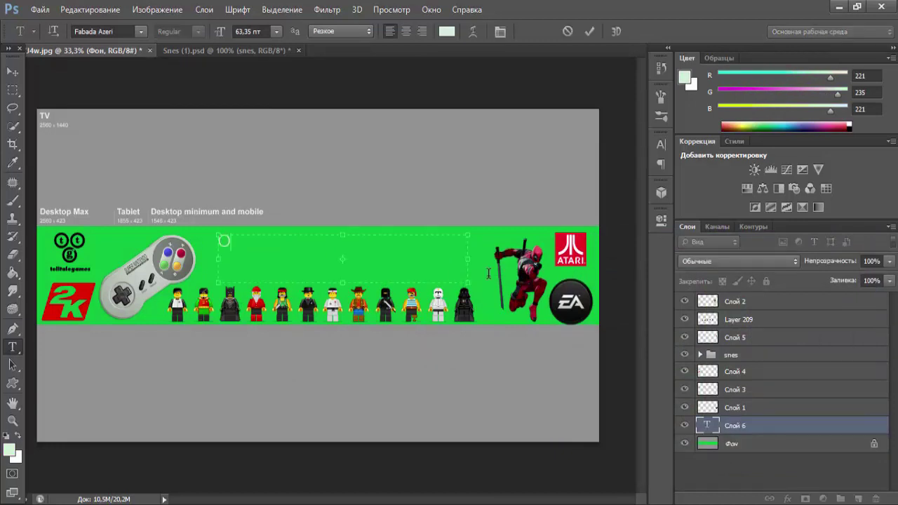
{"action": "type", "text": "yun"}
{"action": "type", "text": " Kanal"}
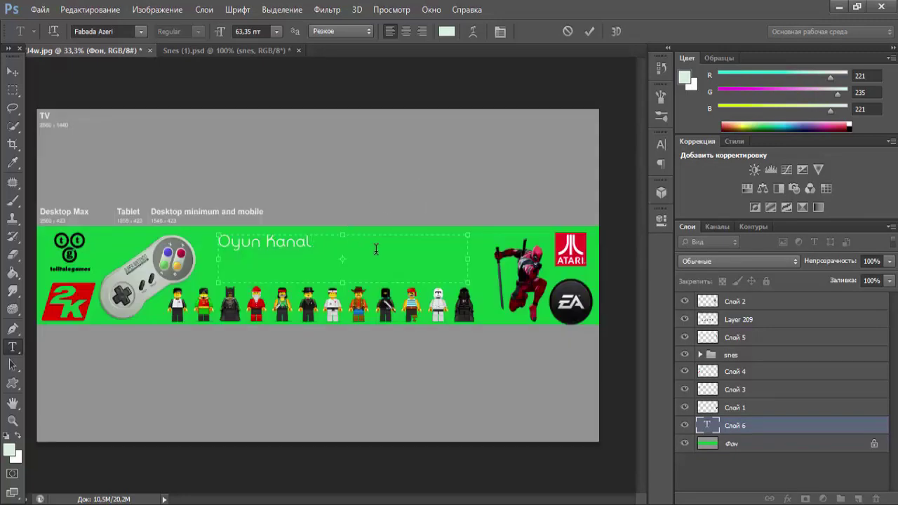
{"action": "type", "text": ",ı"}
{"action": "left_click_drag", "start_coordinate": [324, 250], "coordinate": [179, 245]}
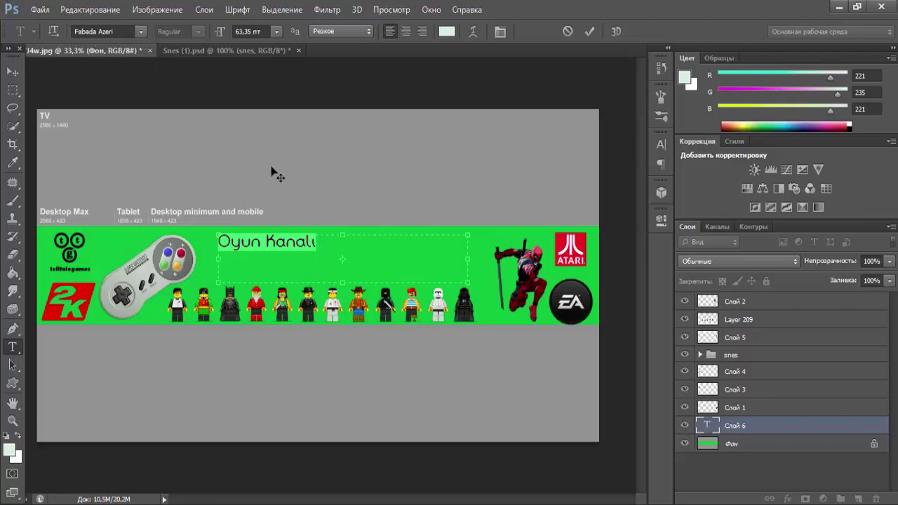
{"action": "left_click_drag", "start_coordinate": [216, 34], "coordinate": [280, 34]}
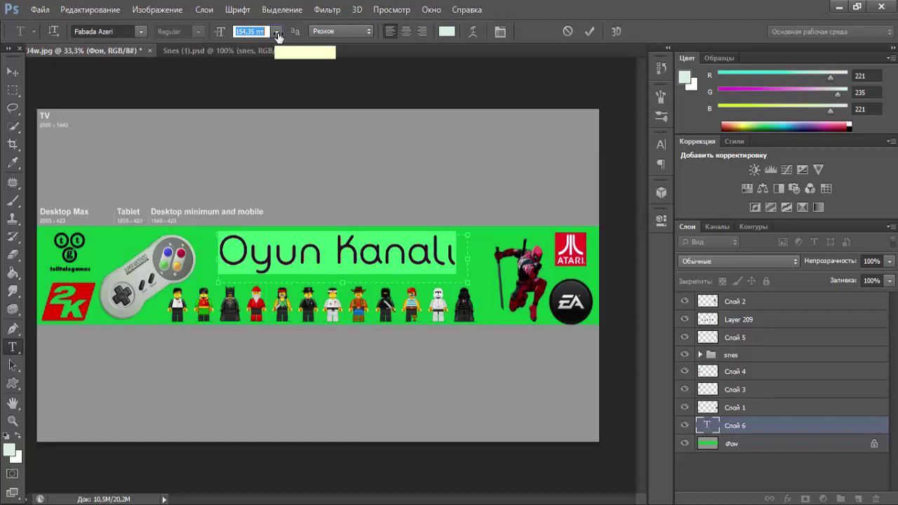
{"action": "left_click", "coordinate": [446, 265]}
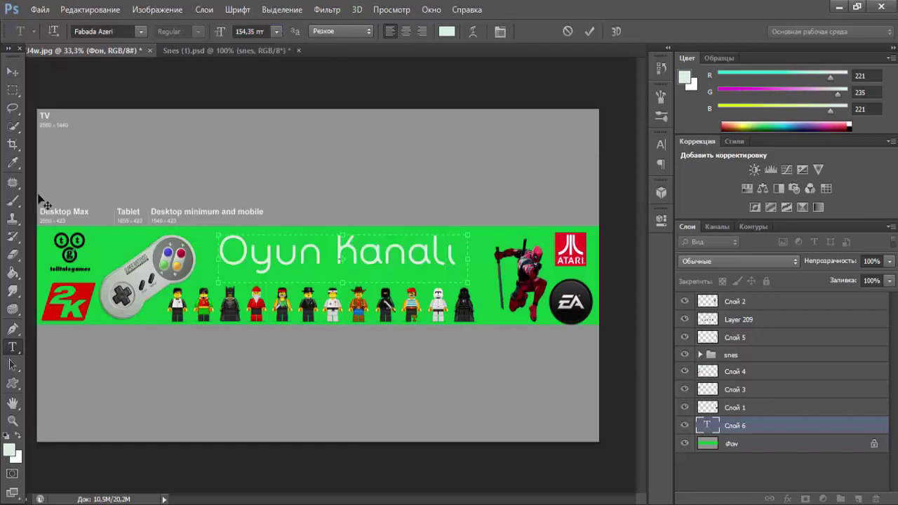
{"action": "left_click", "coordinate": [14, 70]}
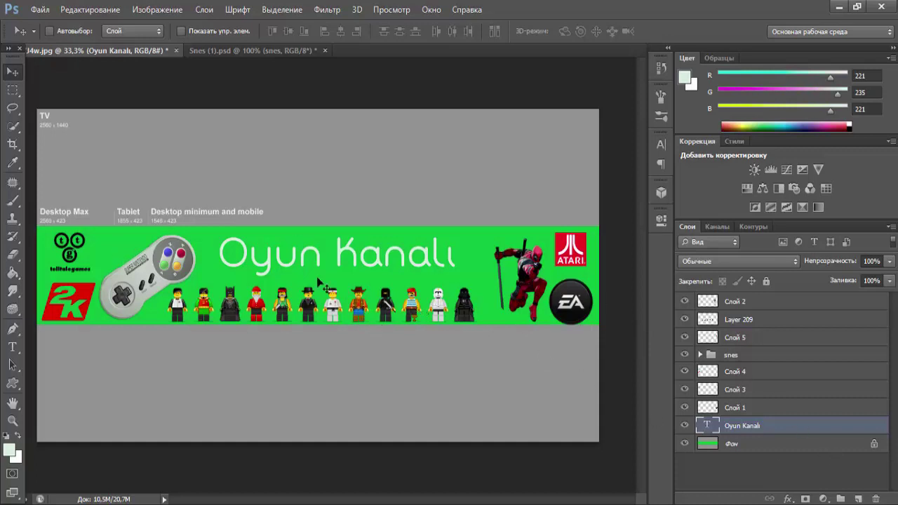
- Open Blending Options for the Oyun Kanalı layer and enable Stroke
{"action": "right_click", "coordinate": [766, 426]}
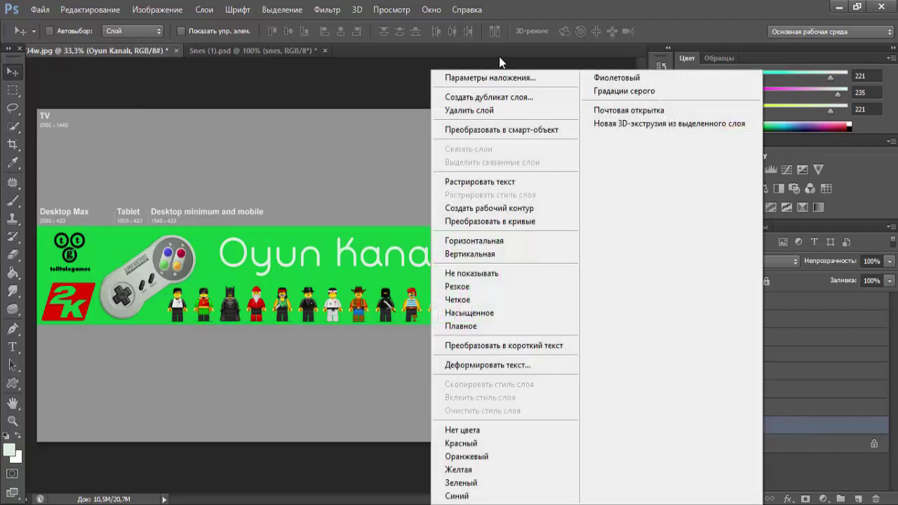
{"action": "left_click", "coordinate": [514, 78]}
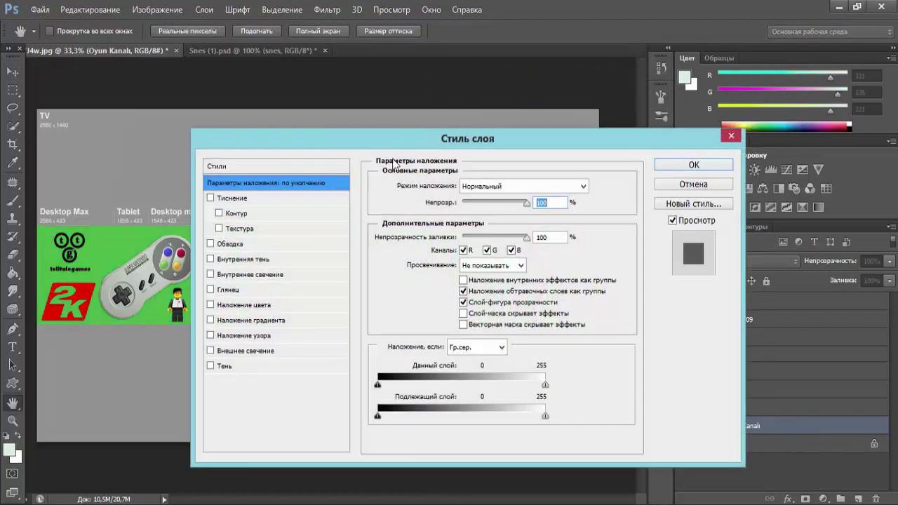
{"action": "left_click_drag", "start_coordinate": [346, 145], "coordinate": [600, 155]}
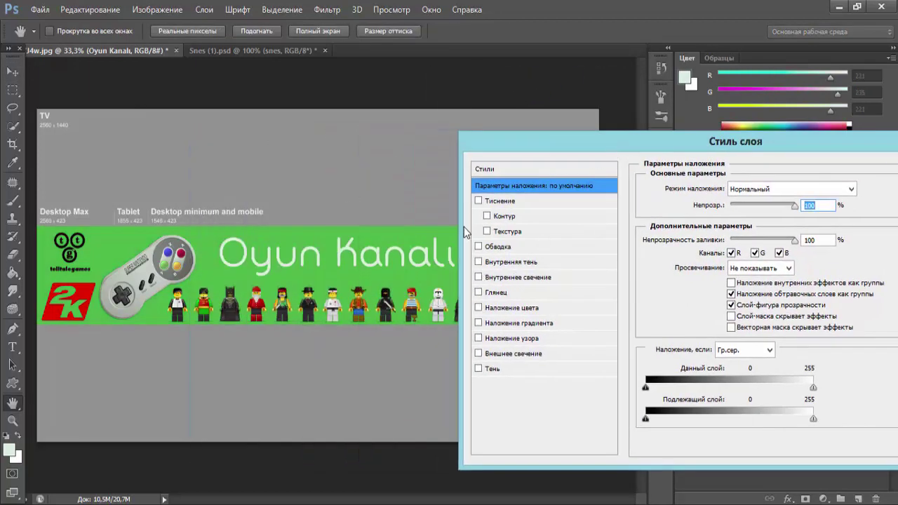
{"action": "left_click", "coordinate": [478, 262]}
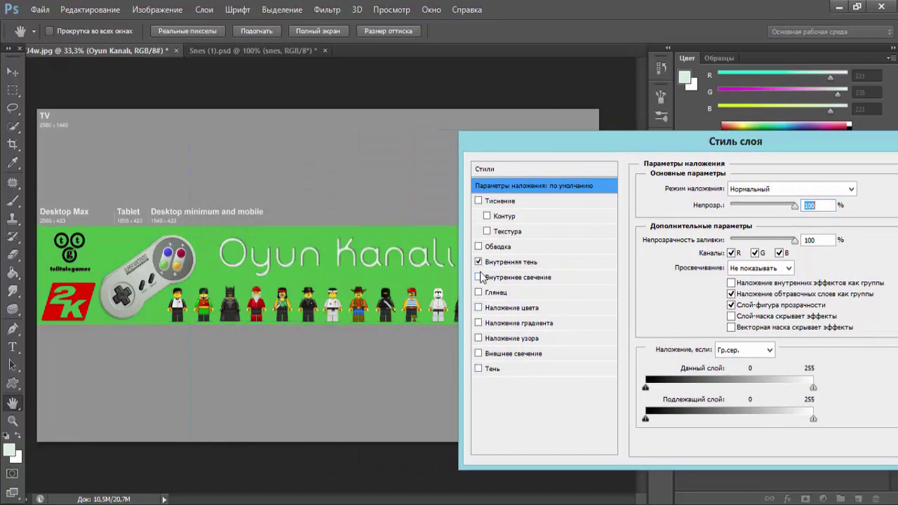
{"action": "left_click", "coordinate": [477, 262]}
{"action": "left_click", "coordinate": [478, 246]}
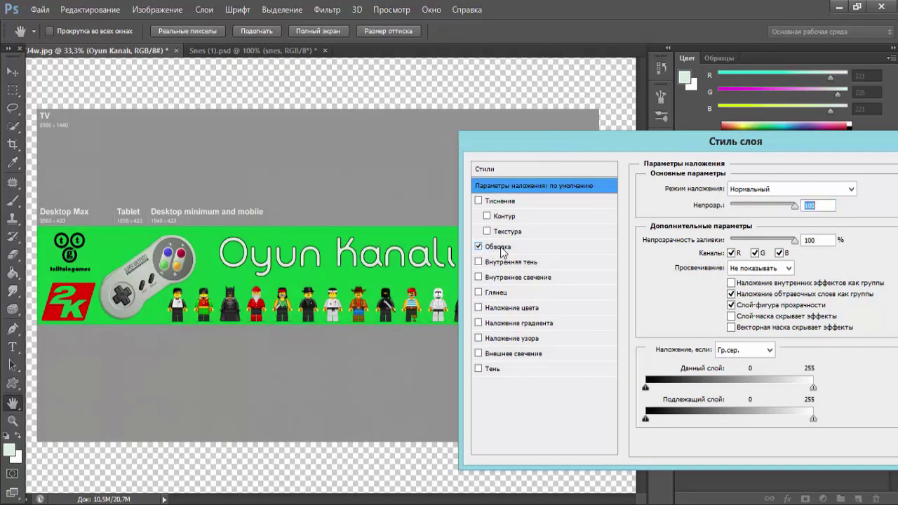
{"action": "left_click", "coordinate": [500, 247]}
{"action": "left_click_drag", "start_coordinate": [748, 147], "coordinate": [740, 186]}
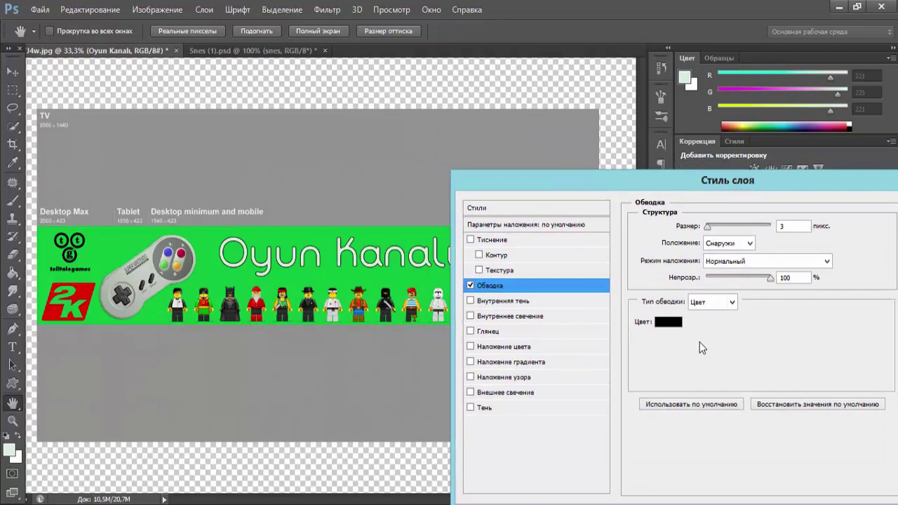
- Set the stroke colour to #df3131 and size to 10 px, and apply it
{"action": "left_click", "coordinate": [666, 324]}
{"action": "left_click", "coordinate": [644, 294]}
{"action": "left_click", "coordinate": [660, 323]}
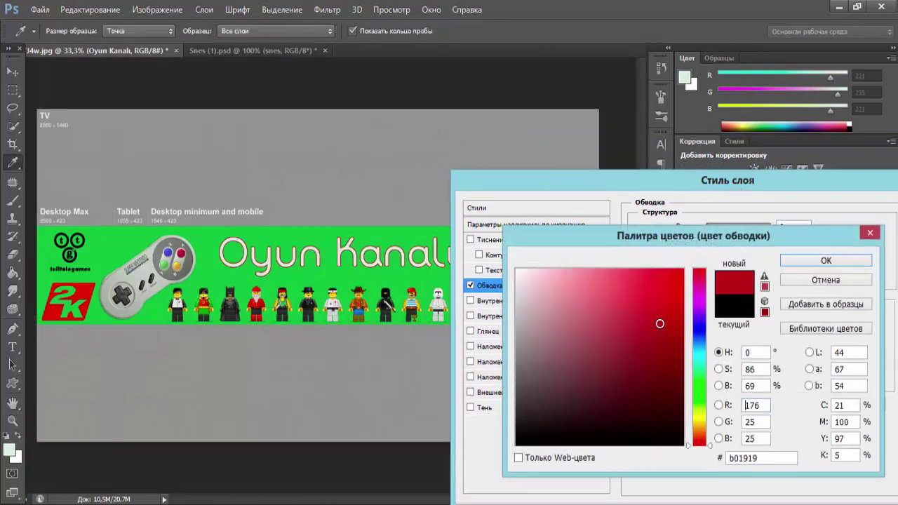
{"action": "left_click", "coordinate": [643, 287]}
{"action": "left_click", "coordinate": [647, 291]}
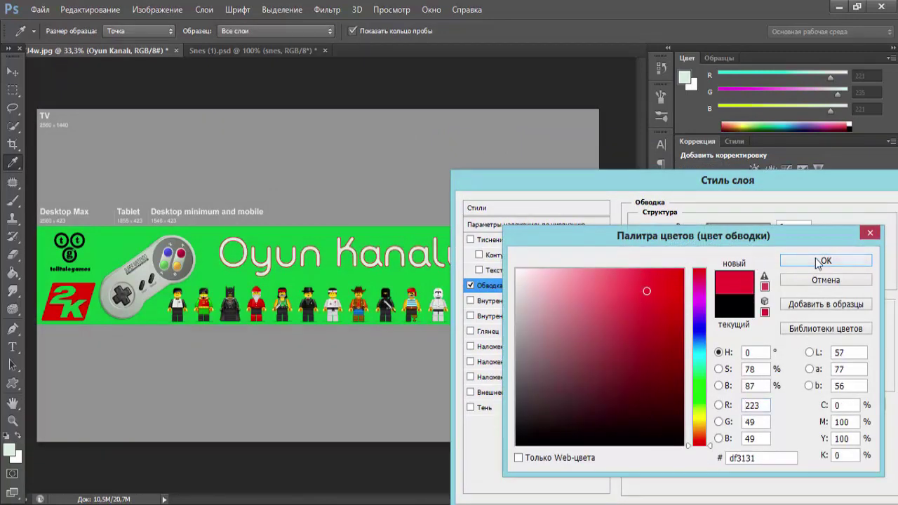
{"action": "left_click", "coordinate": [822, 261]}
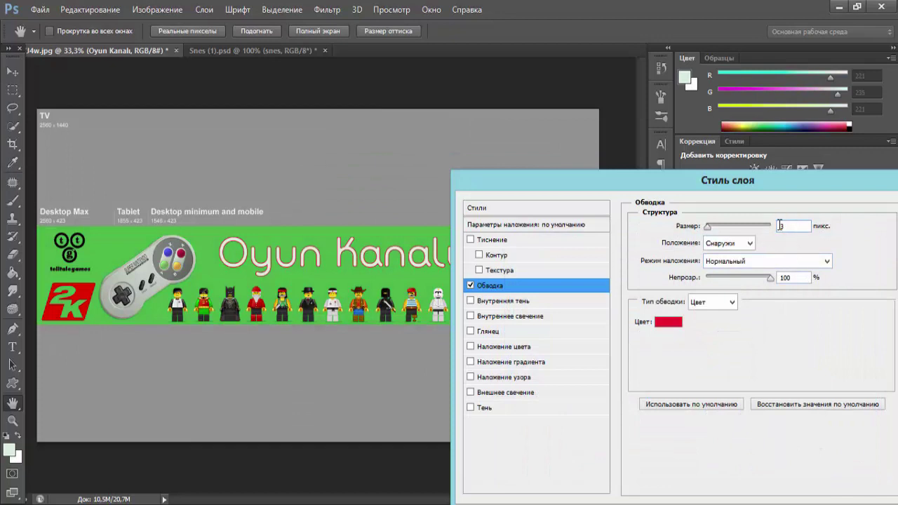
{"action": "key", "text": "Up"}
{"action": "key", "text": "Up"}
{"action": "key", "text": "Up"}
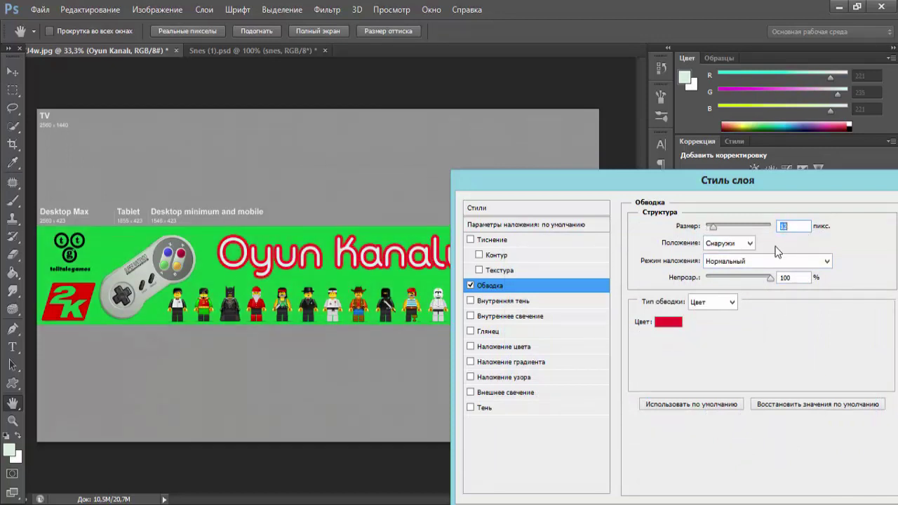
{"action": "key", "text": "Down"}
{"action": "key", "text": "Down"}
{"action": "key", "text": "Down"}
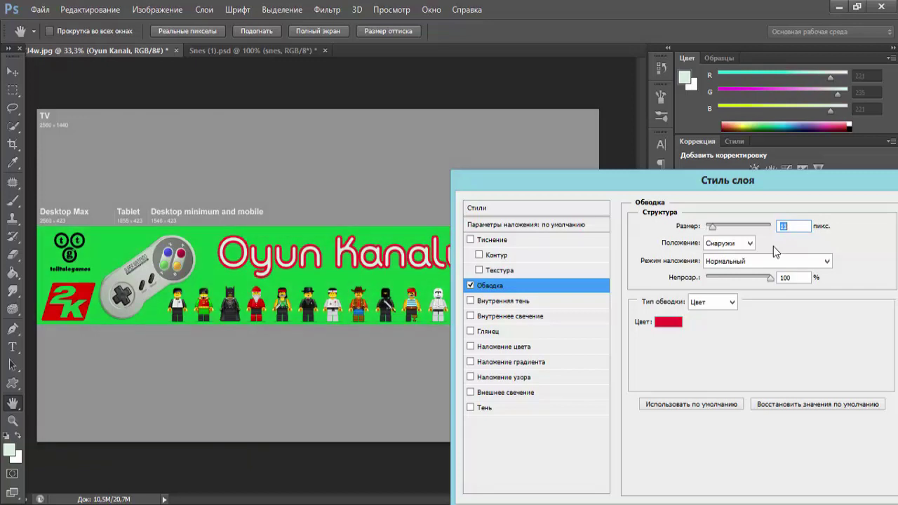
{"action": "left_click_drag", "start_coordinate": [830, 184], "coordinate": [547, 291]}
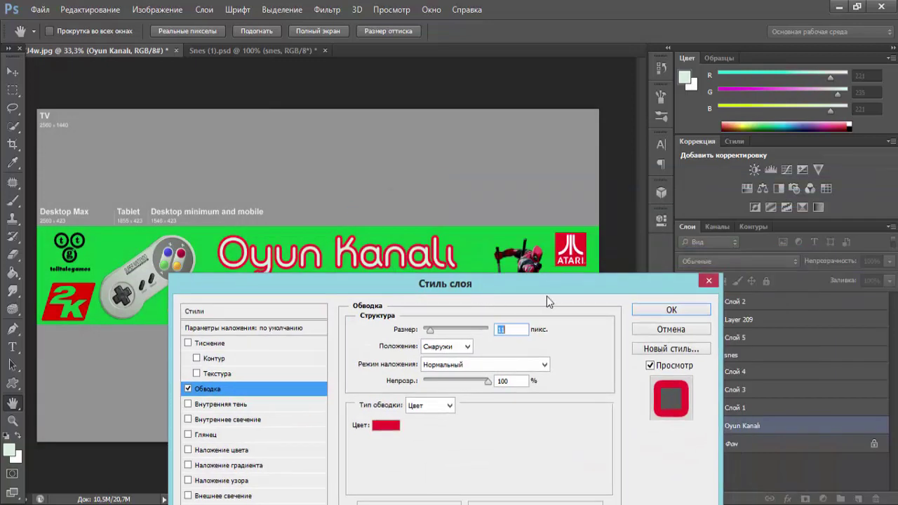
{"action": "left_click", "coordinate": [643, 310]}
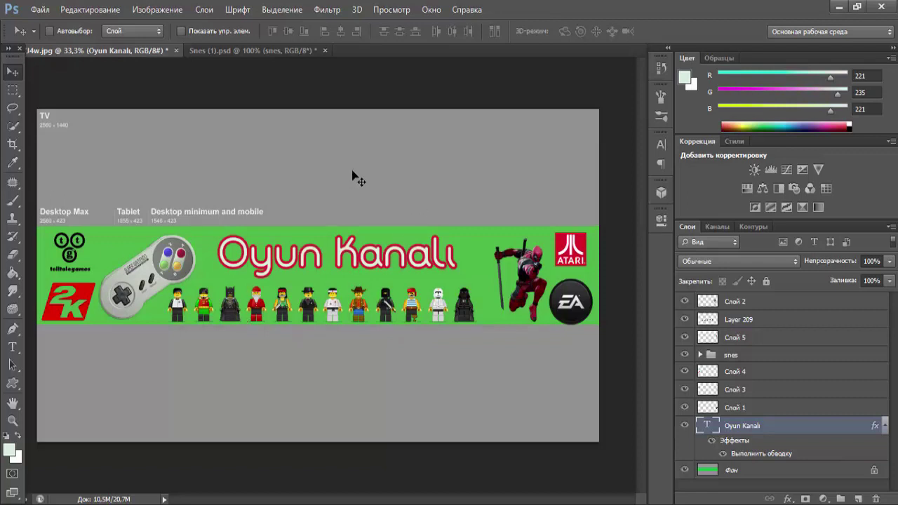
{"action": "left_click", "coordinate": [779, 355]}
{"action": "left_click", "coordinate": [760, 390]}
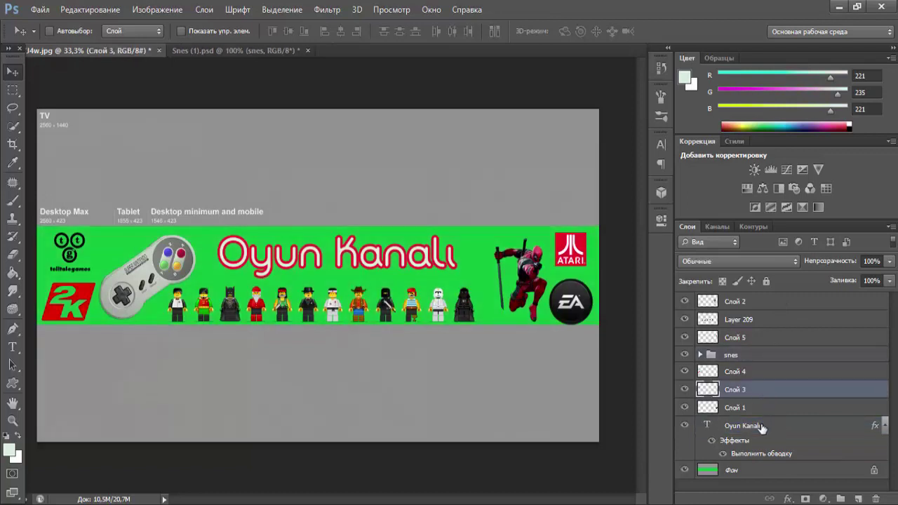
{"action": "left_click", "coordinate": [763, 425]}
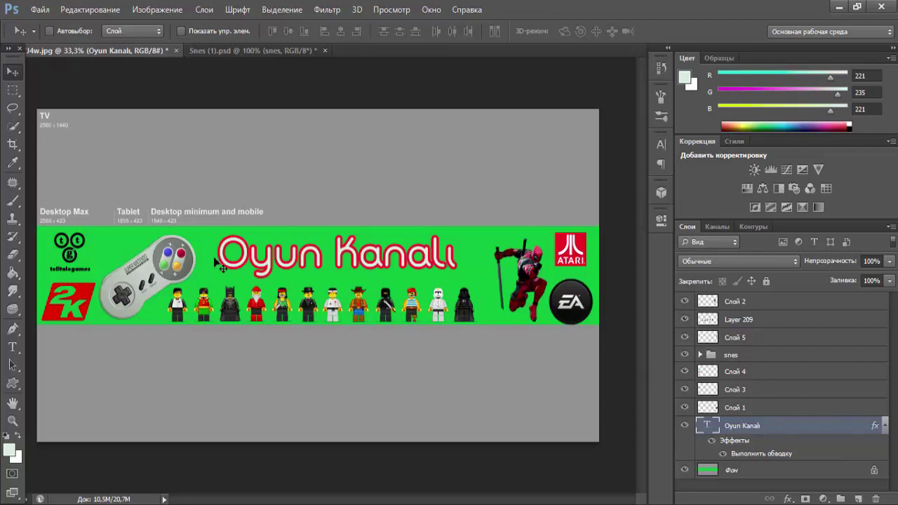
{"action": "left_click", "coordinate": [13, 349]}
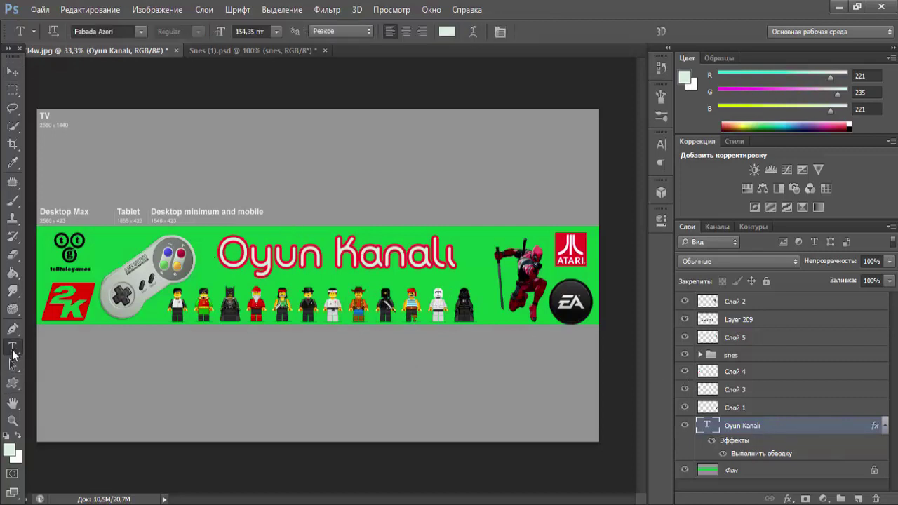
{"action": "left_click", "coordinate": [302, 258]}
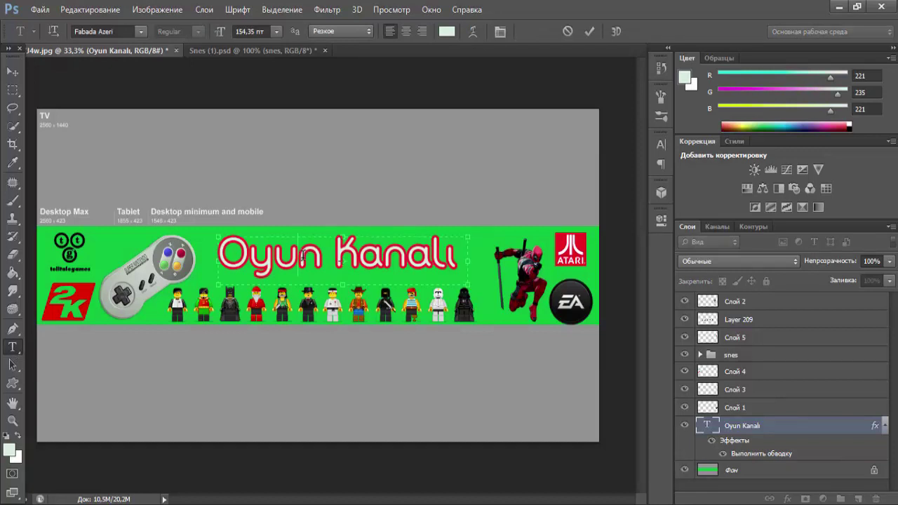
{"action": "key", "text": "ctrl+a"}
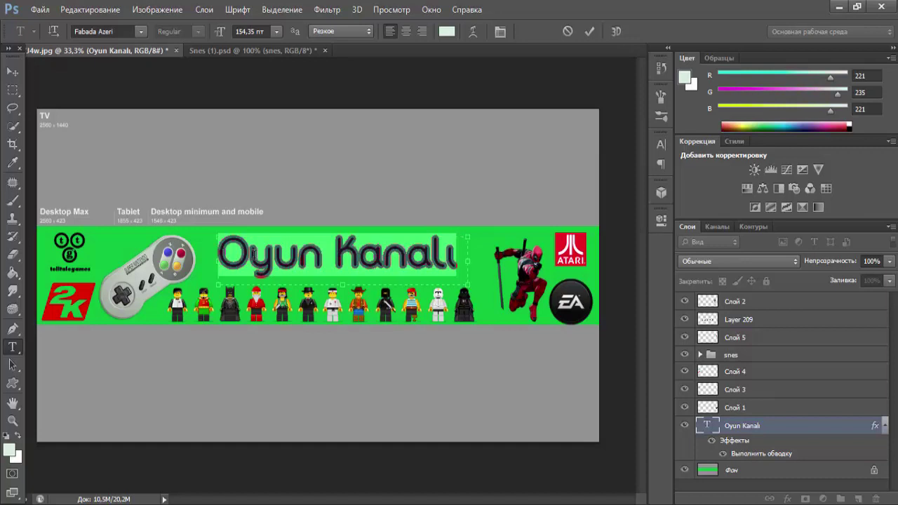
{"action": "key", "text": "BackSpace"}
{"action": "type", "text": "O"}
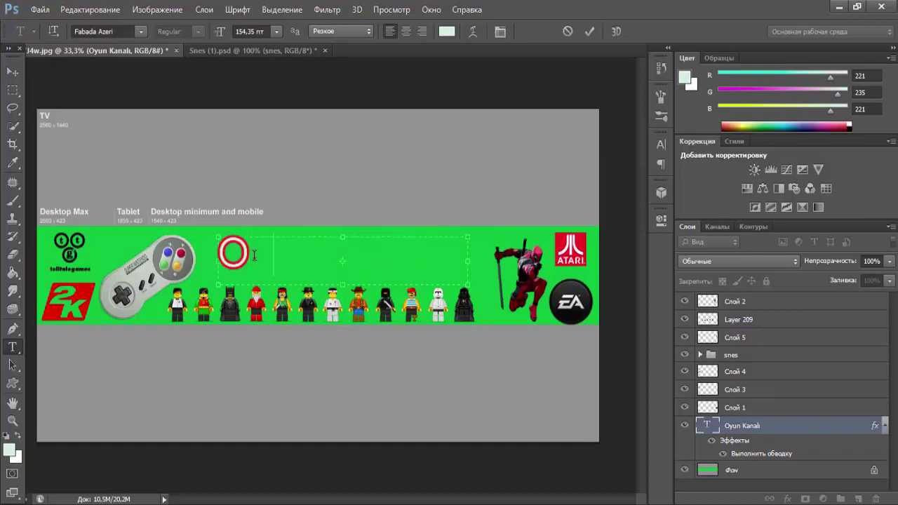
{"action": "type", "text": "yun Pl"}
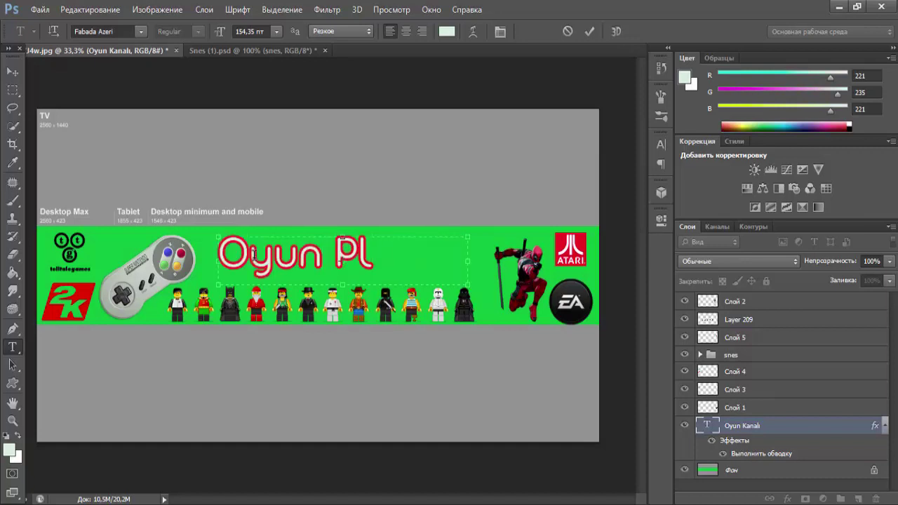
{"action": "type", "text": "ay"}
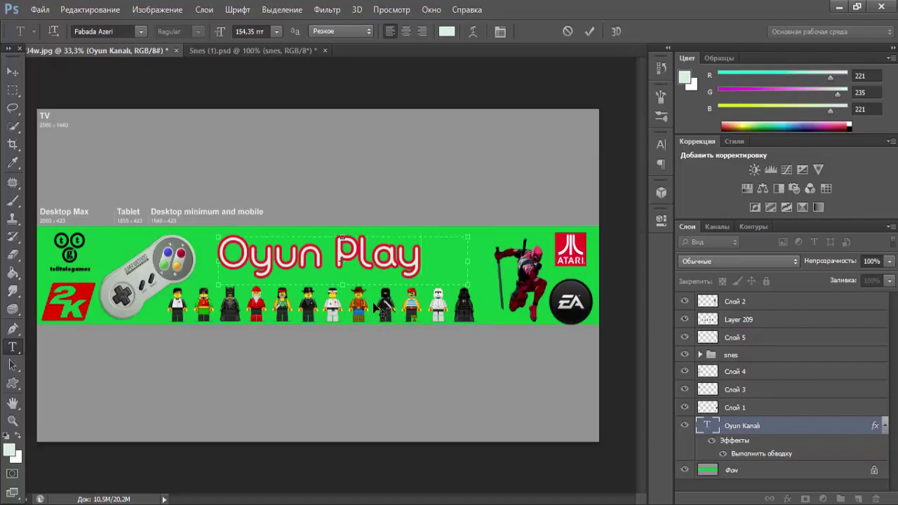
{"action": "key", "text": "ctrl+a"}
{"action": "key", "text": "BackSpace"}
{"action": "type", "text": "Oyun "}
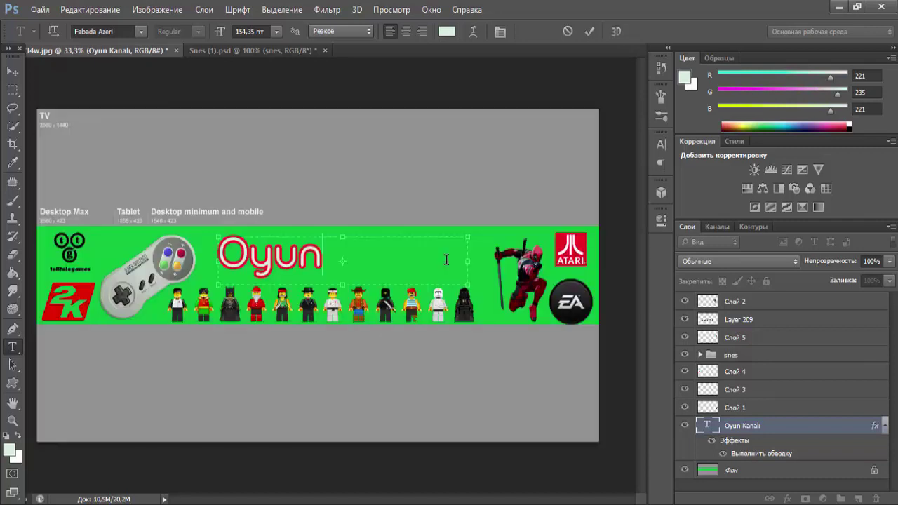
{"action": "type", "text": "Kanalı"}
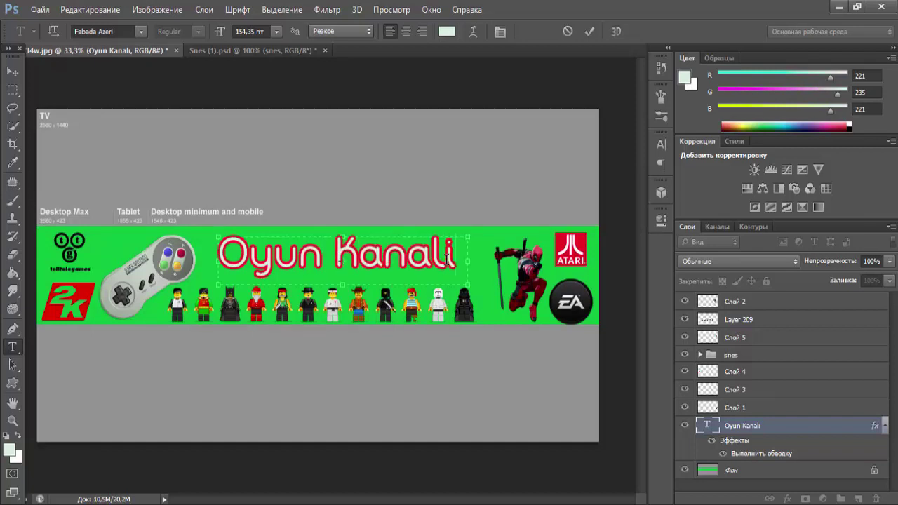
{"action": "key", "text": "BackSpace"}
{"action": "type", "text": "ı"}
- Commit the edited 'Oyun Kanalı' title text on the green banner
{"action": "left_click", "coordinate": [590, 30]}
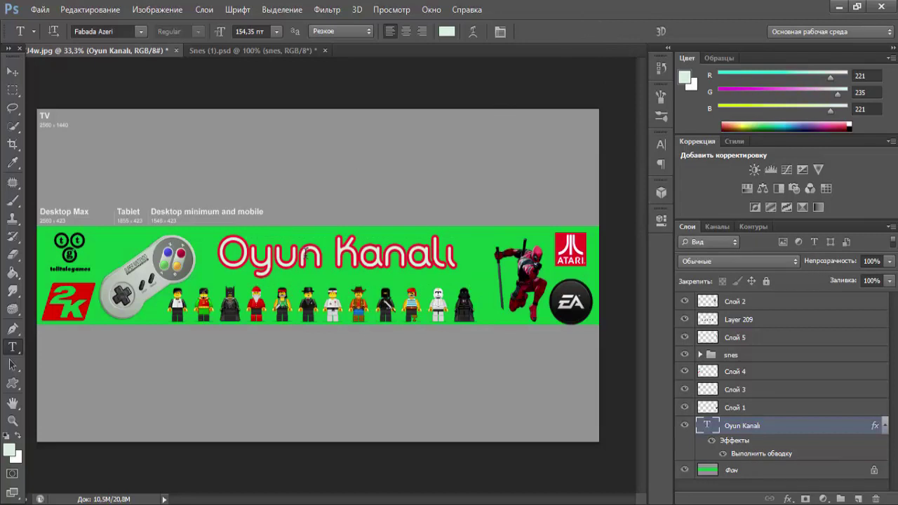